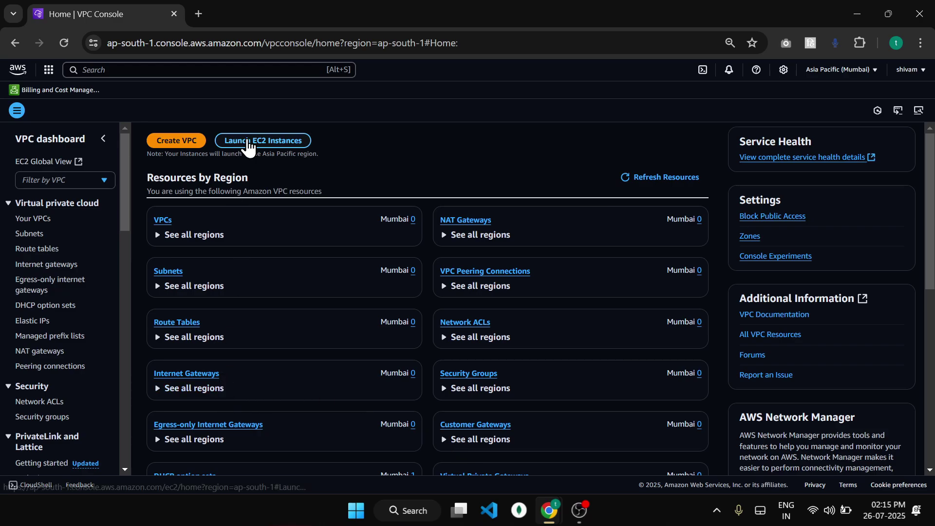
# - Start creating a VPC with the "VPC and more" option and set the number of Availability Zones to 1
pyautogui.click(194, 144)
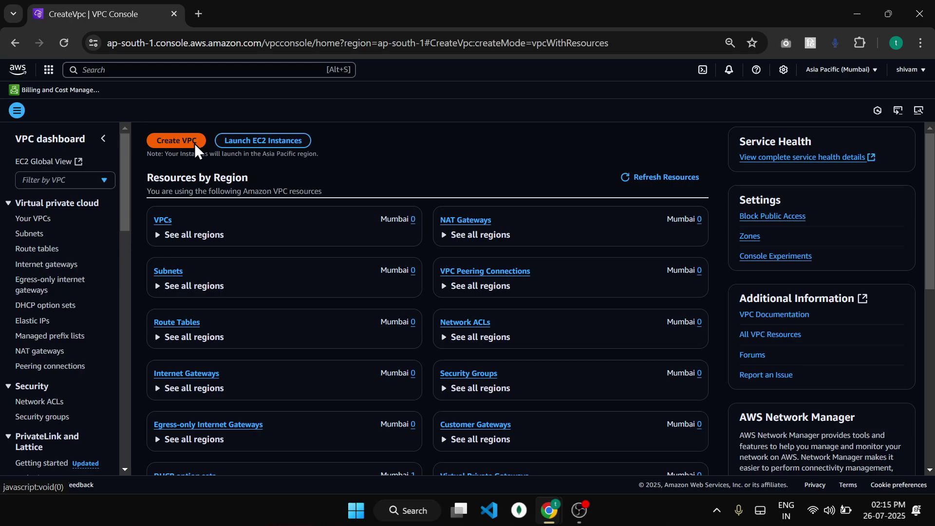
pyautogui.scroll(-3, 468, 187)
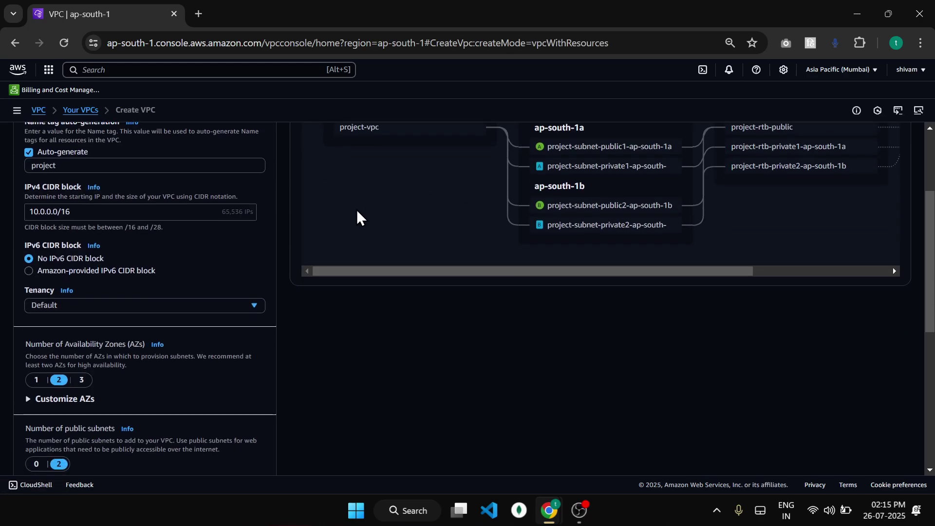
pyautogui.scroll(3, 359, 215)
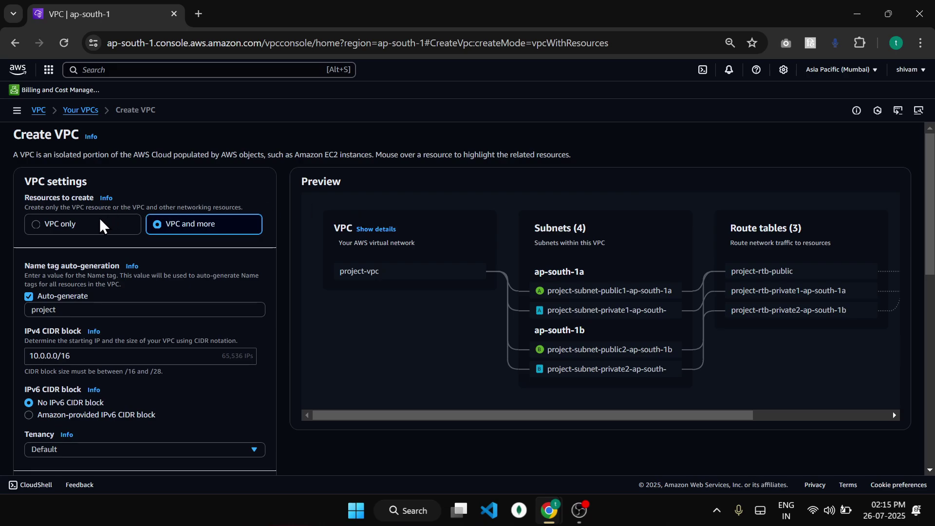
pyautogui.click(66, 232)
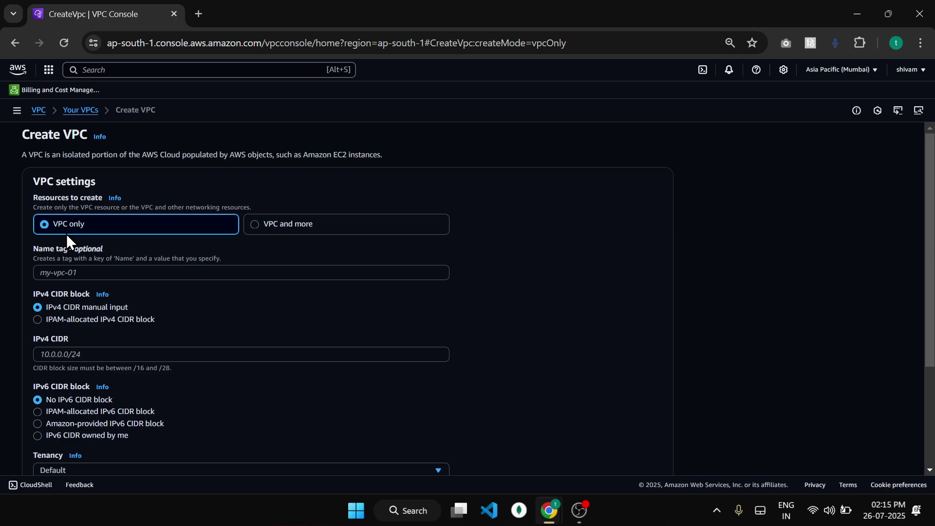
pyautogui.click(325, 230)
pyautogui.scroll(-5, 199, 309)
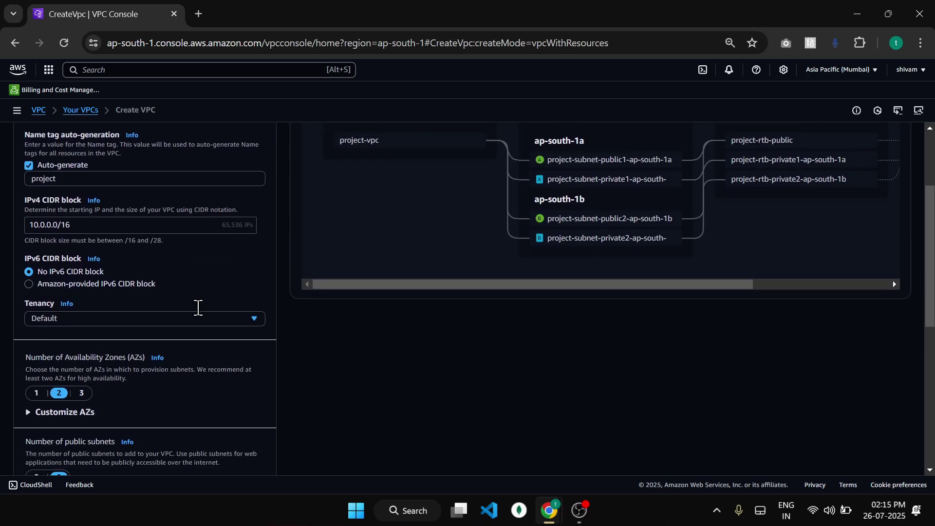
pyautogui.click(36, 309)
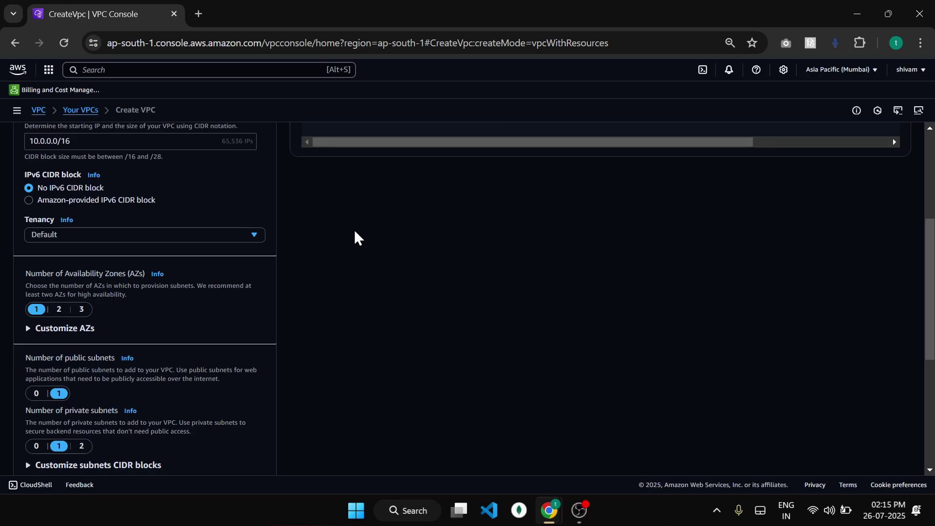
# - Examine the VPC preview's subnets and route tables along with the CIDR block, subnet count, NAT gateway and endpoint settings
pyautogui.scroll(5, 354, 230)
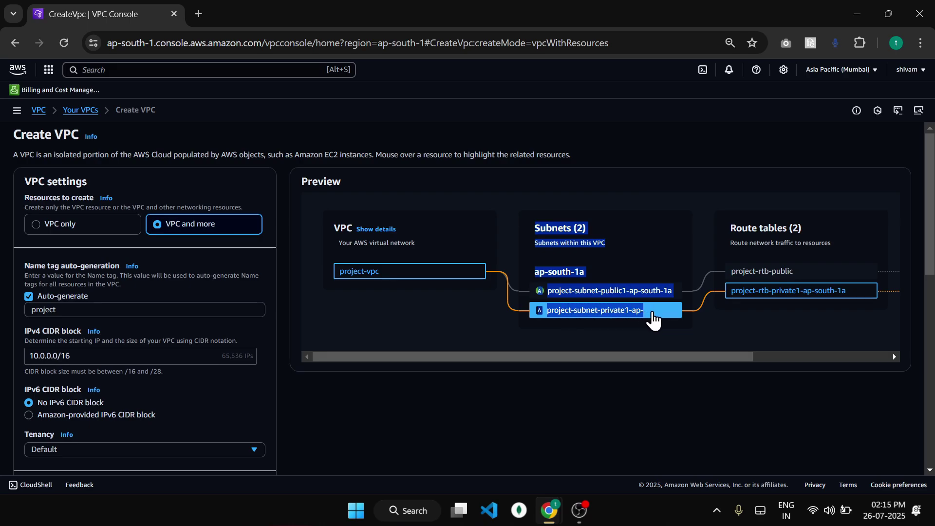
pyautogui.moveTo(645, 312); pyautogui.dragTo(525, 354)
pyautogui.click(533, 157)
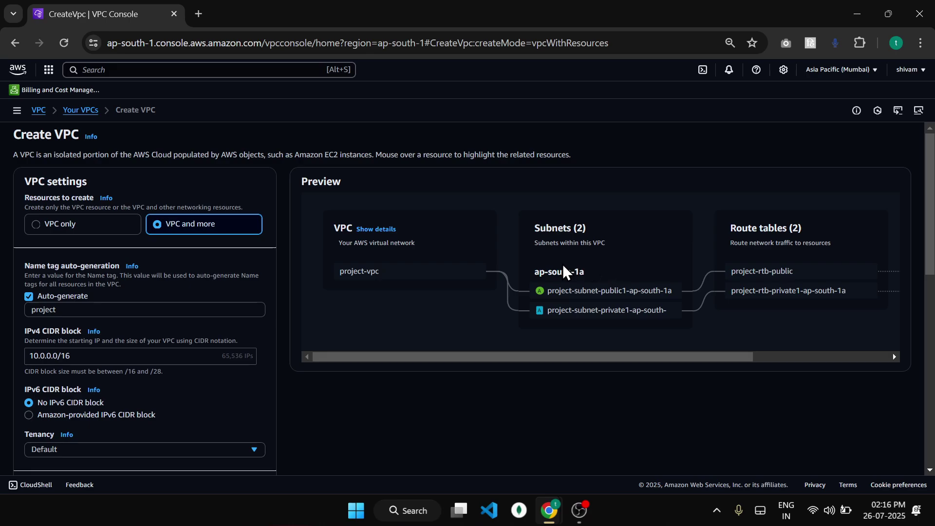
pyautogui.scroll(-1, 163, 369)
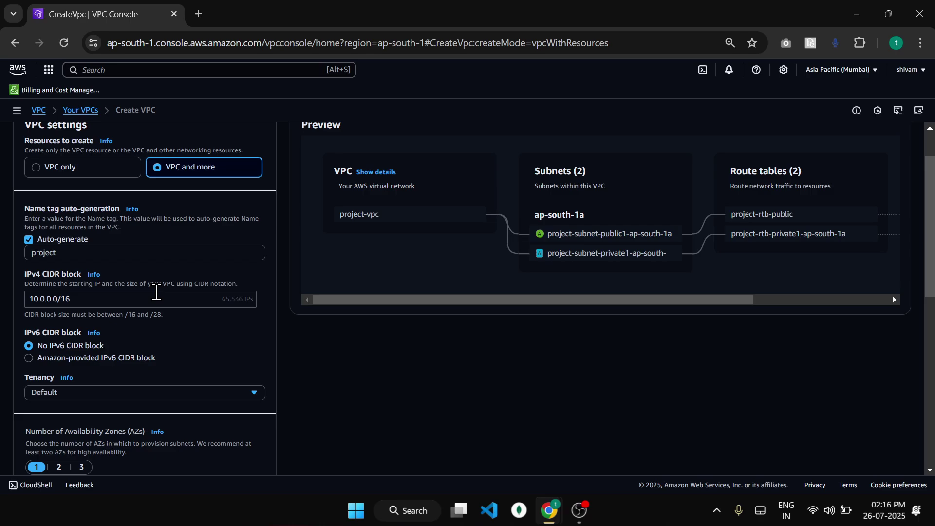
pyautogui.scroll(-5, 156, 294)
pyautogui.scroll(-2, 68, 335)
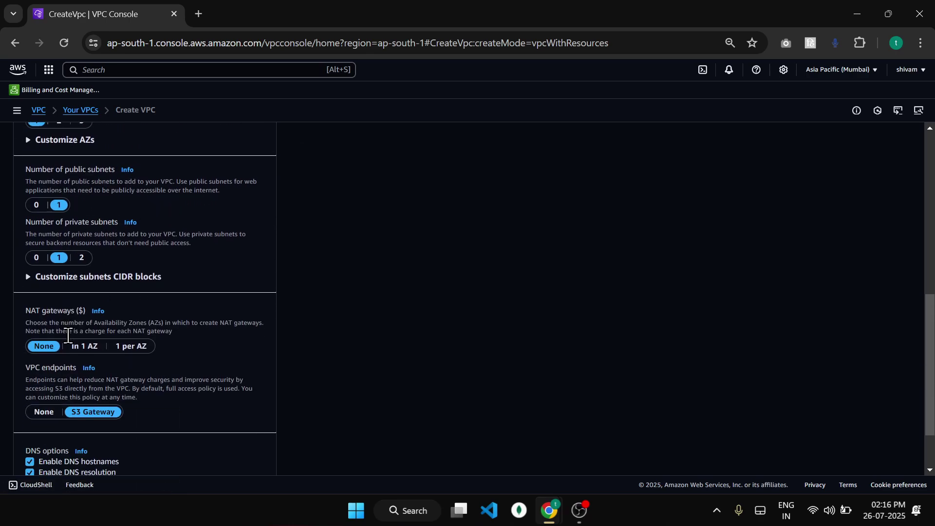
pyautogui.scroll(8, 138, 314)
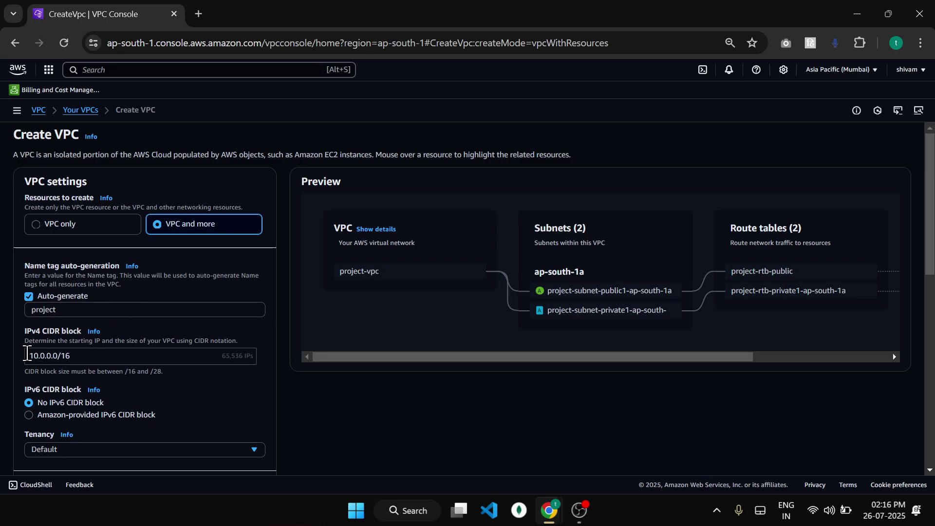
pyautogui.scroll(-2, 107, 355)
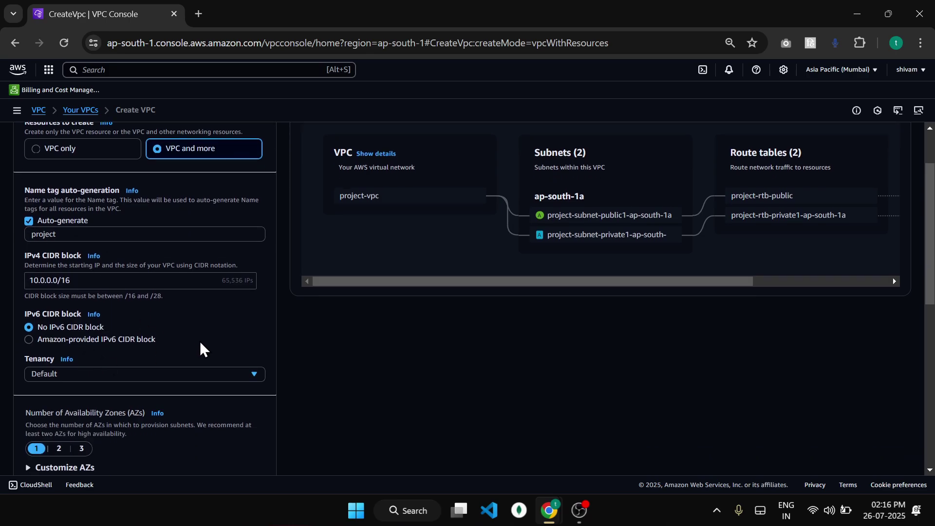
pyautogui.scroll(-2, 200, 342)
pyautogui.scroll(3, 147, 303)
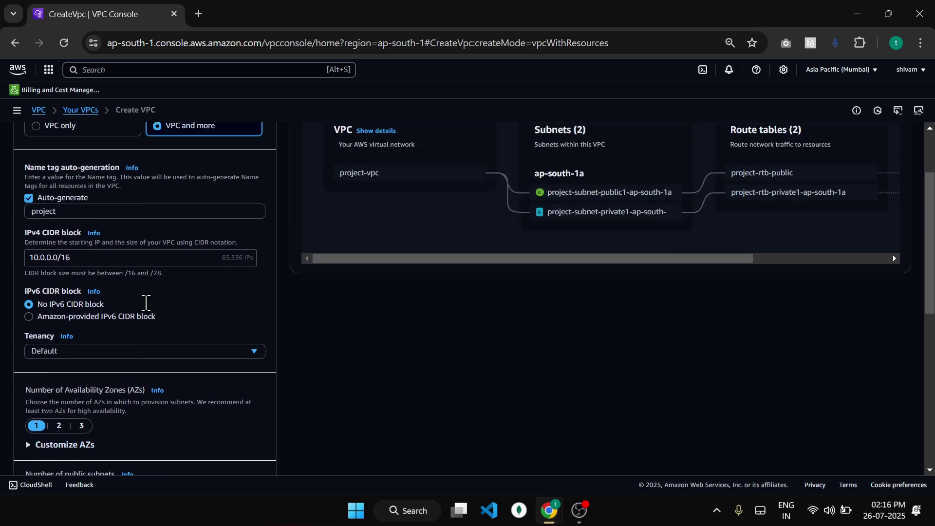
pyautogui.scroll(-3, 167, 417)
pyautogui.scroll(-1, 156, 327)
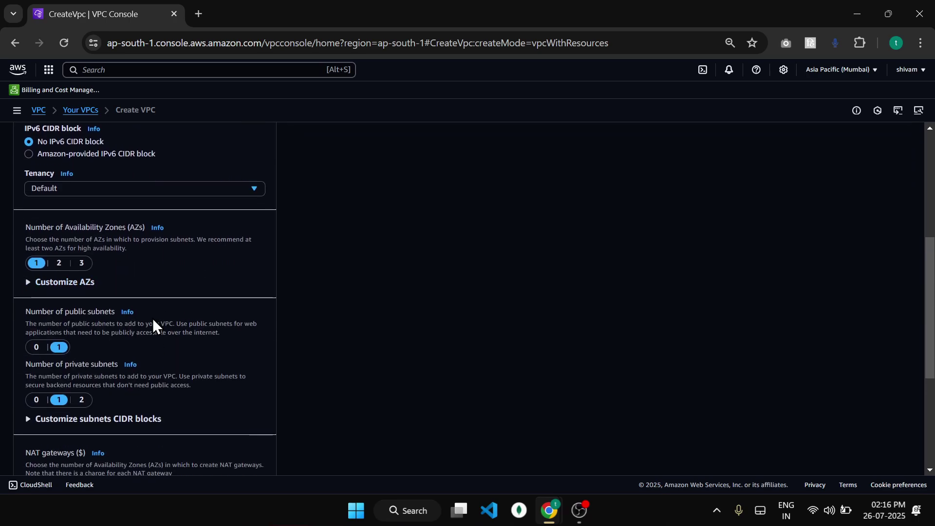
pyautogui.scroll(-1, 27, 286)
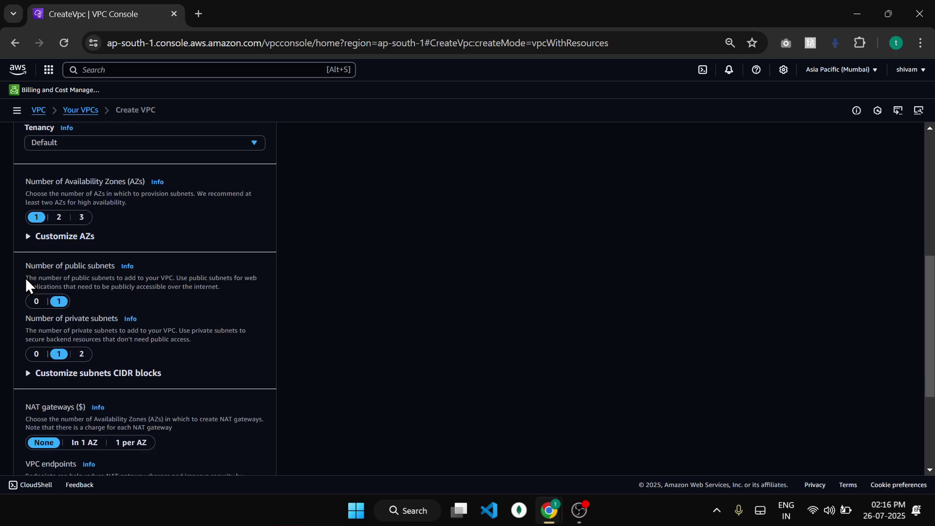
pyautogui.scroll(-1, 87, 254)
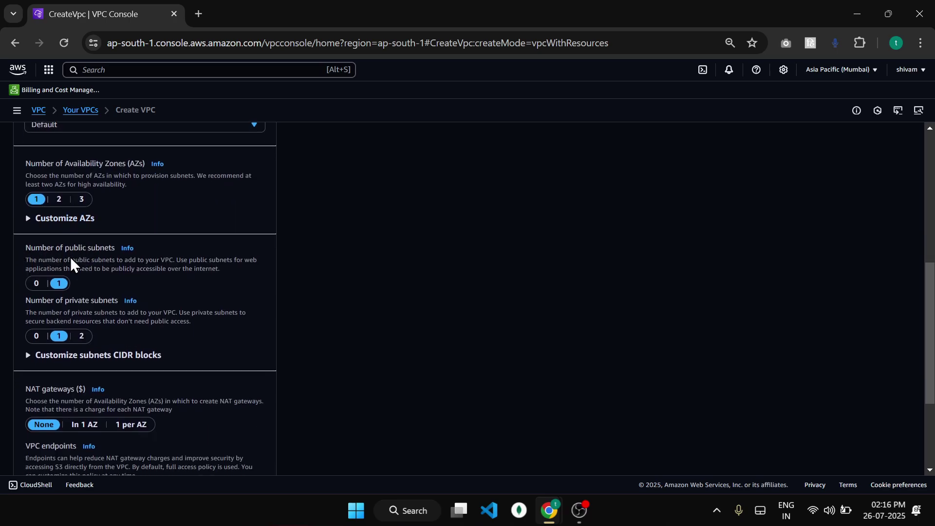
pyautogui.scroll(5, 107, 267)
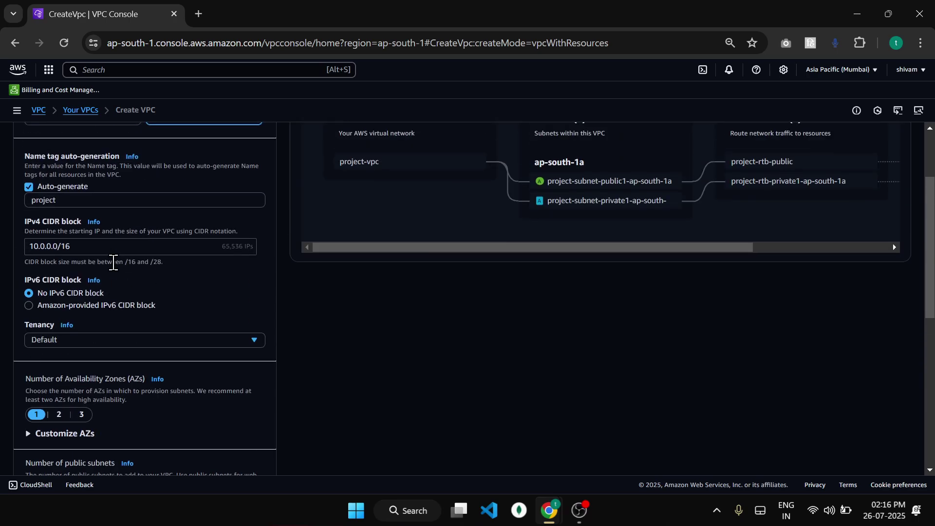
pyautogui.scroll(-4, 159, 396)
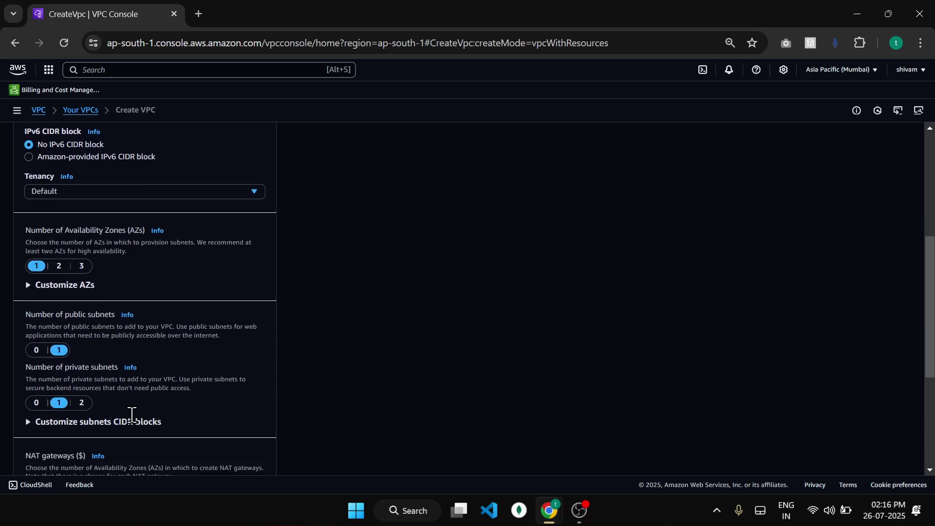
pyautogui.scroll(6, 195, 370)
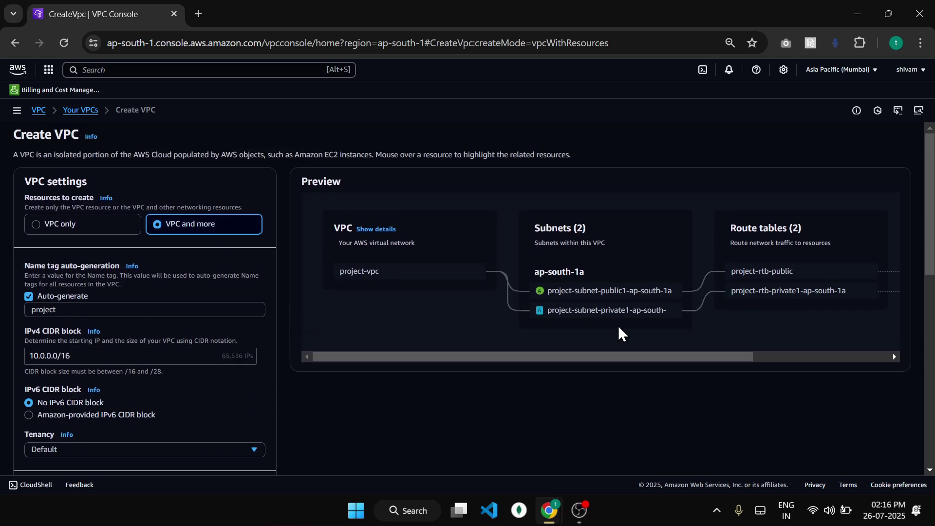
pyautogui.scroll(-8, 174, 405)
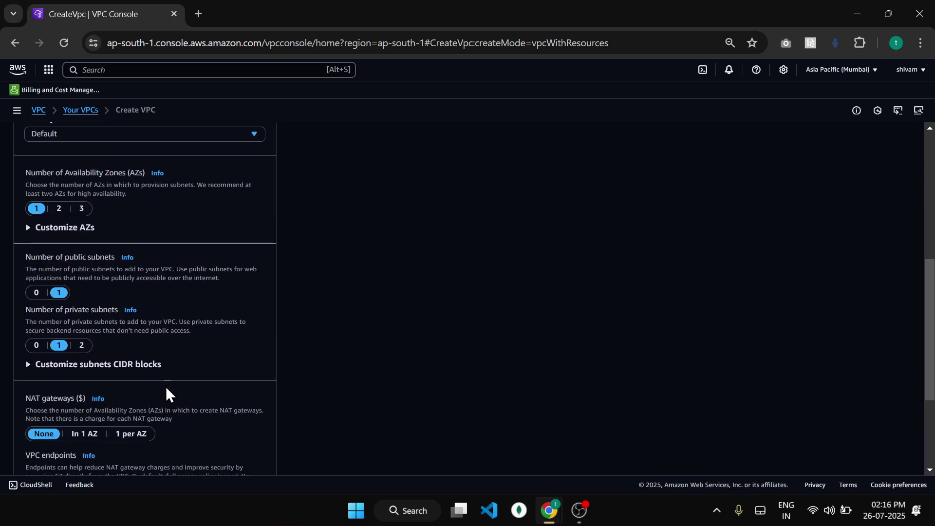
pyautogui.scroll(-1, 63, 350)
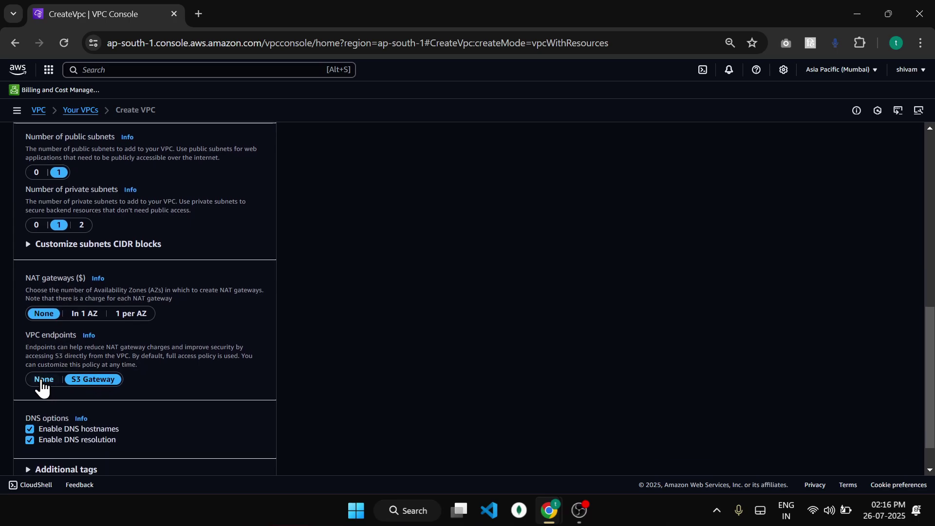
# - Check the previewed network connections and set VPC endpoints to None instead of S3 Gateway
pyautogui.scroll(5, 396, 186)
pyautogui.scroll(2, 395, 183)
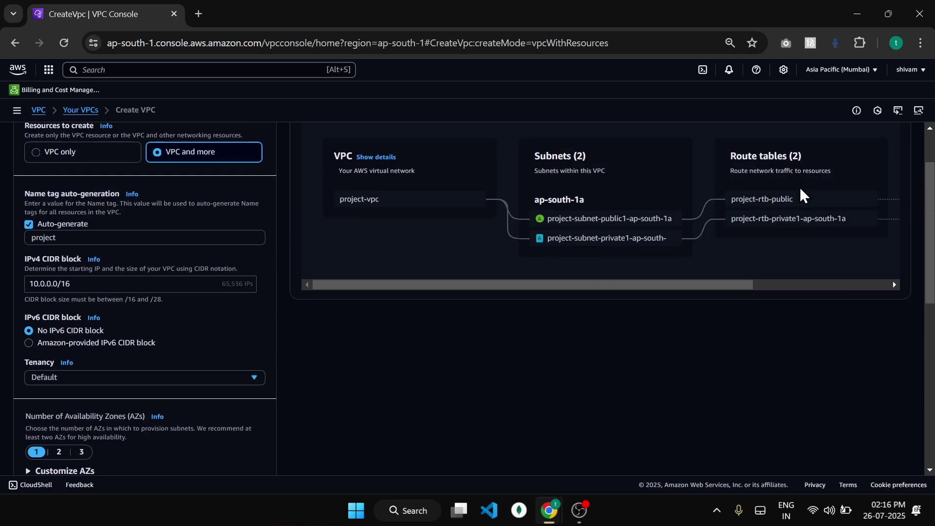
pyautogui.hscroll(4, 799, 194)
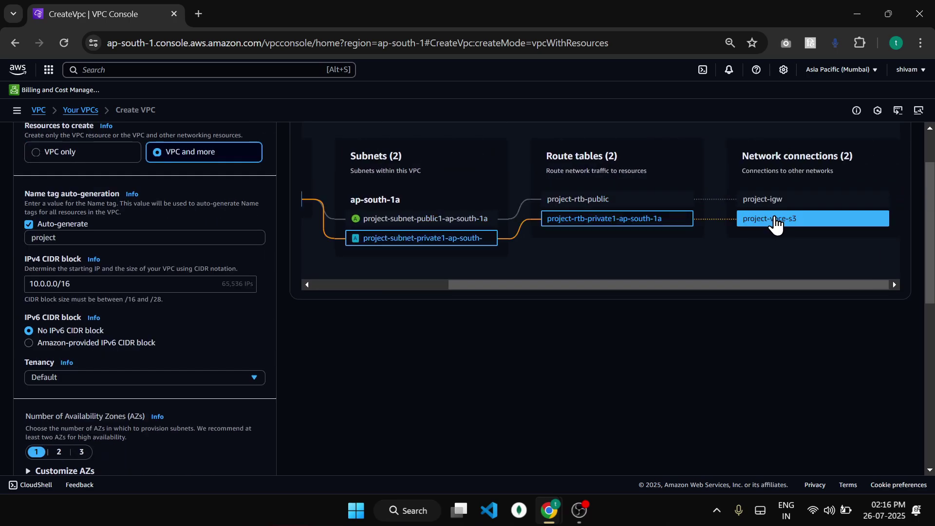
pyautogui.scroll(-8, 488, 293)
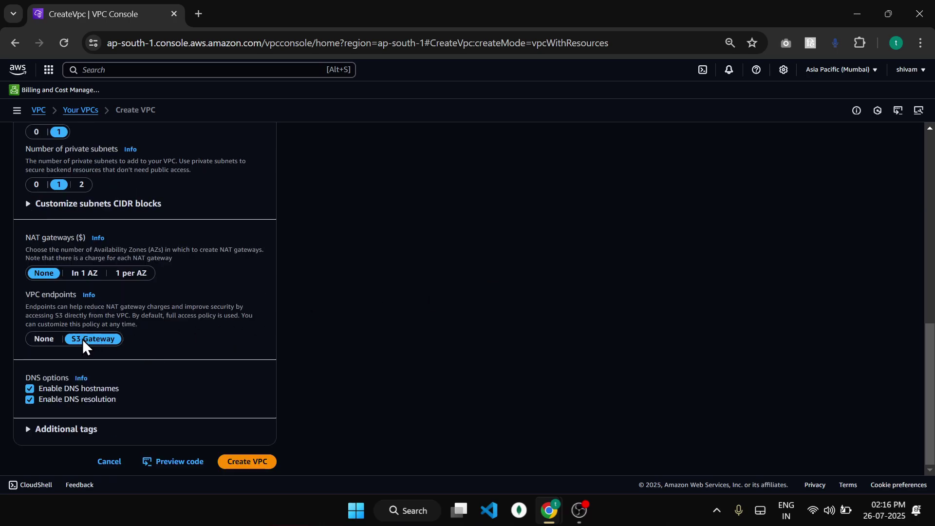
pyautogui.click(50, 336)
pyautogui.scroll(10, 600, 232)
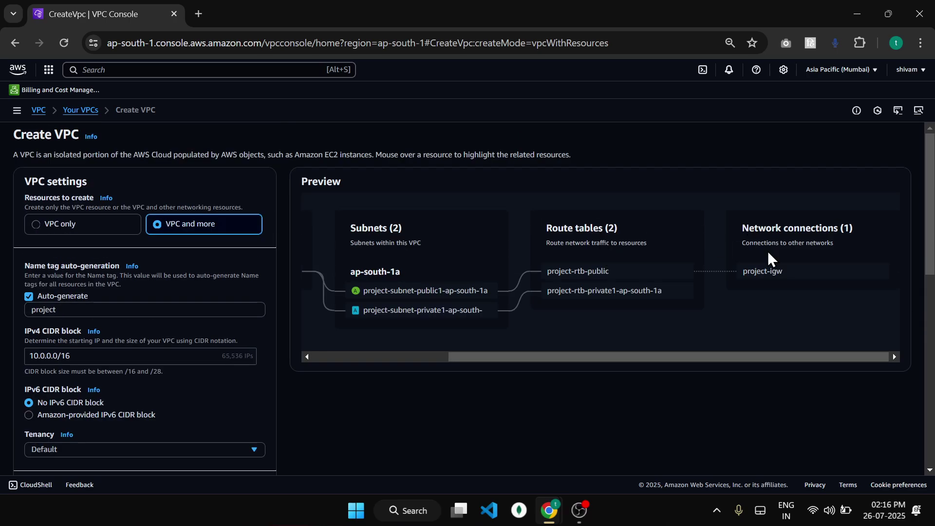
pyautogui.scroll(-10, 198, 360)
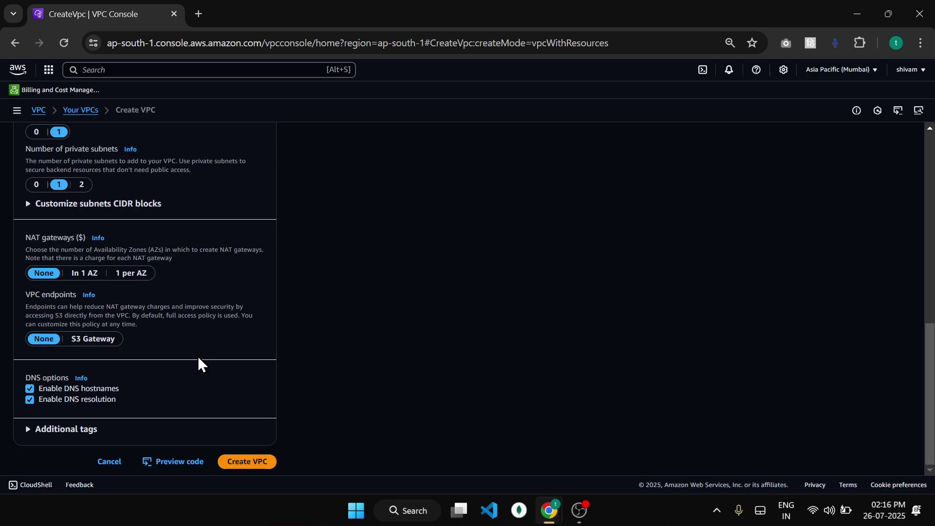
# - Create the VPC with the configured resources and view its resource map on the details page
pyautogui.click(247, 464)
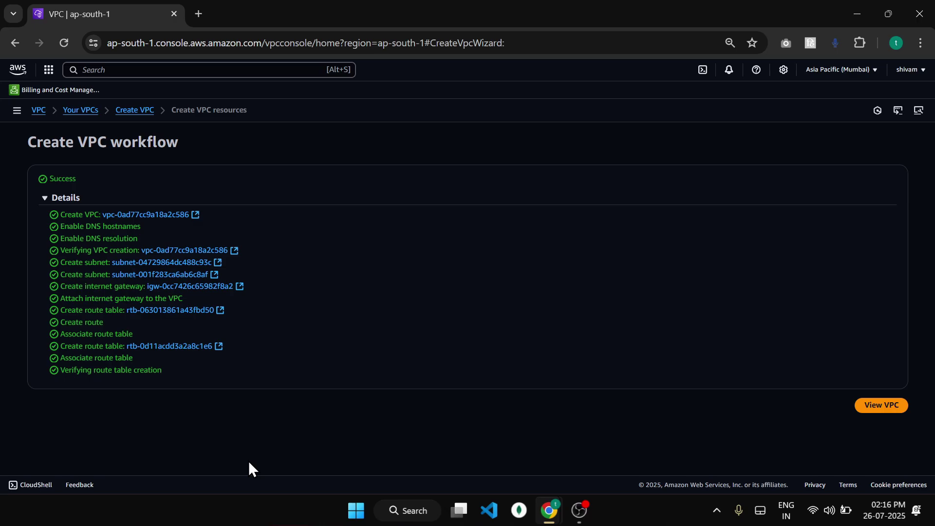
pyautogui.click(878, 408)
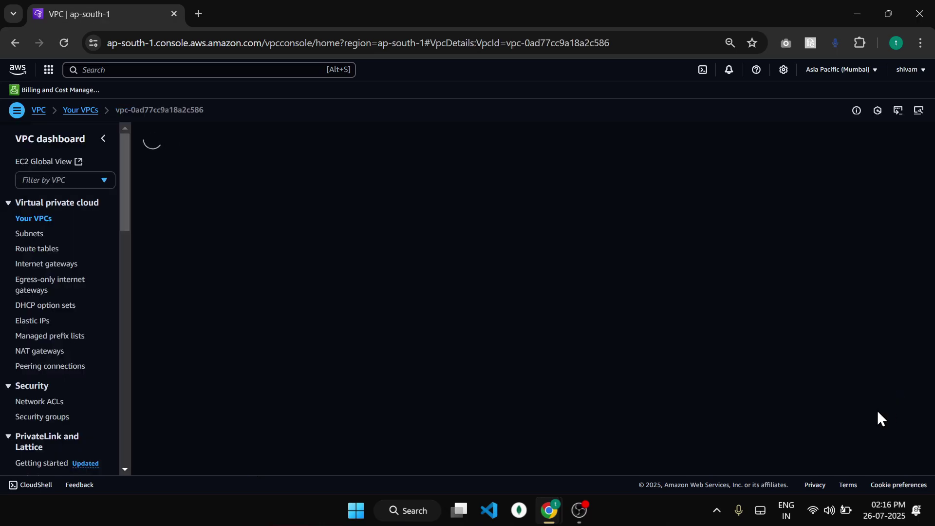
pyautogui.scroll(-2, 312, 385)
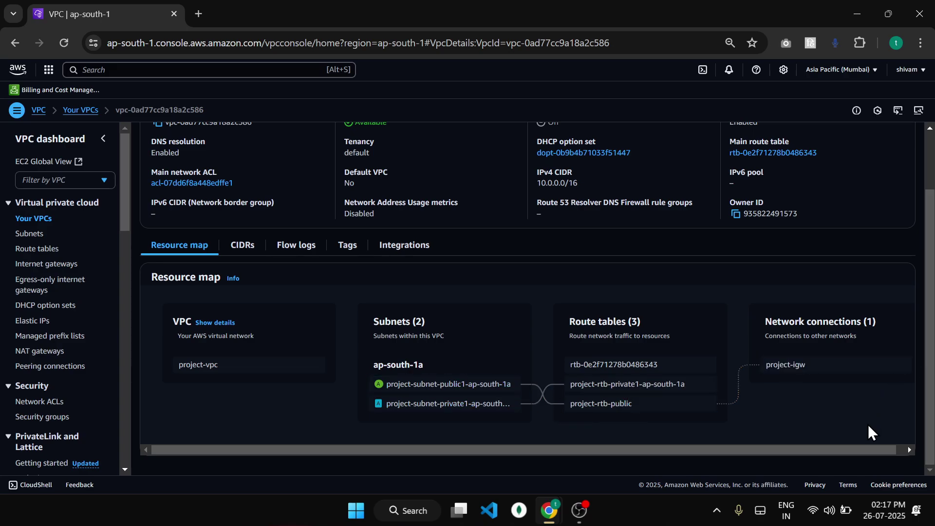
pyautogui.hscroll(1, 868, 401)
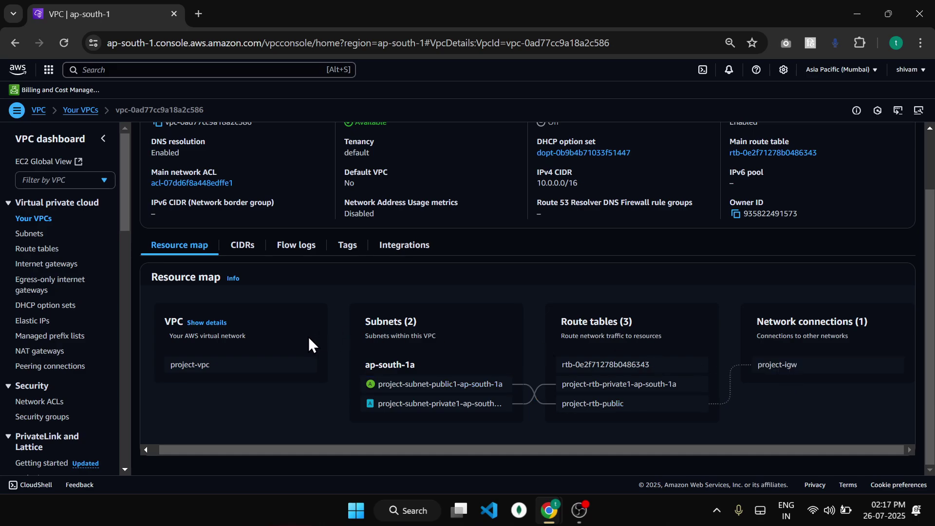
# - Return to the VPC dashboard, search the services for ec2, and open the EC2 form for launching an instance
pyautogui.click(38, 111)
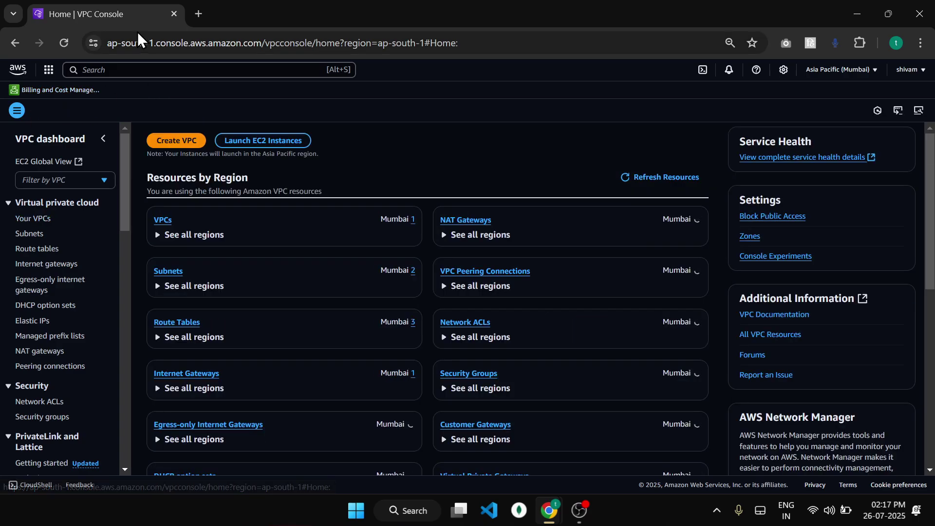
pyautogui.click(107, 70)
pyautogui.write('ec2')
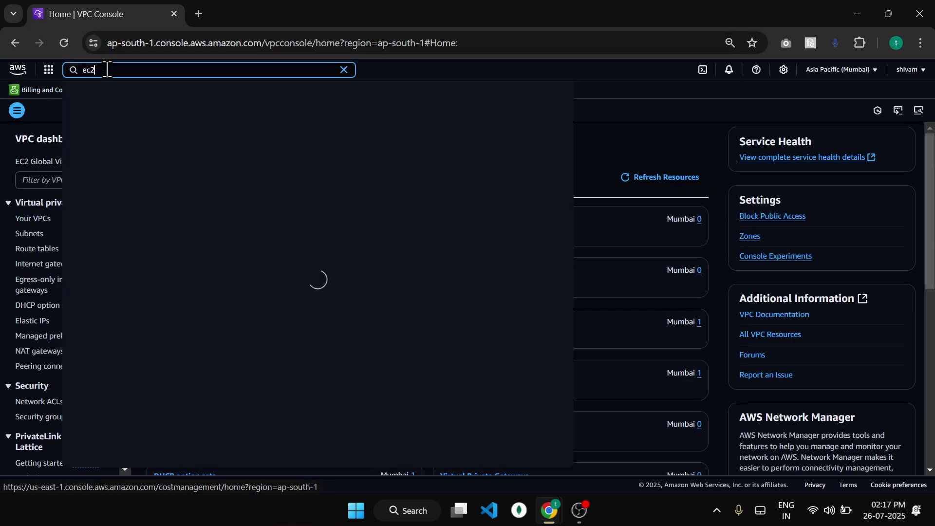
pyautogui.click(234, 133)
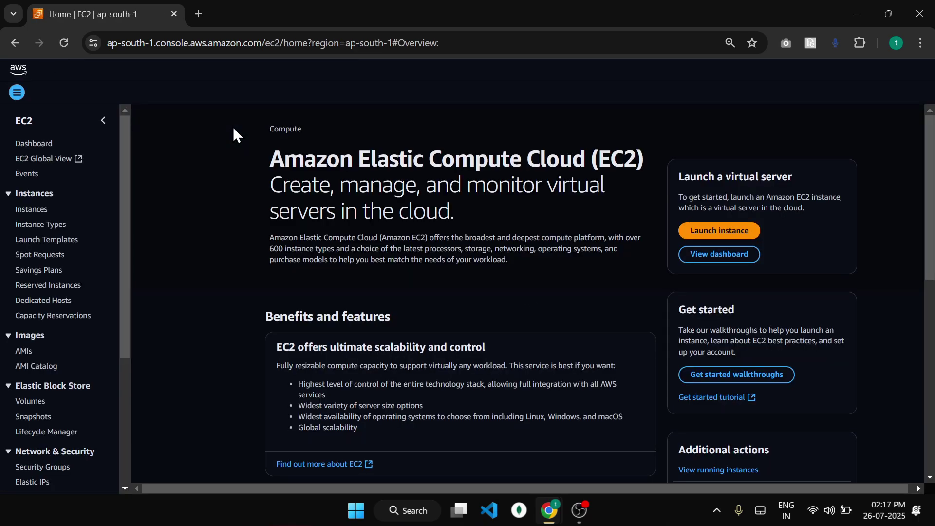
pyautogui.click(717, 235)
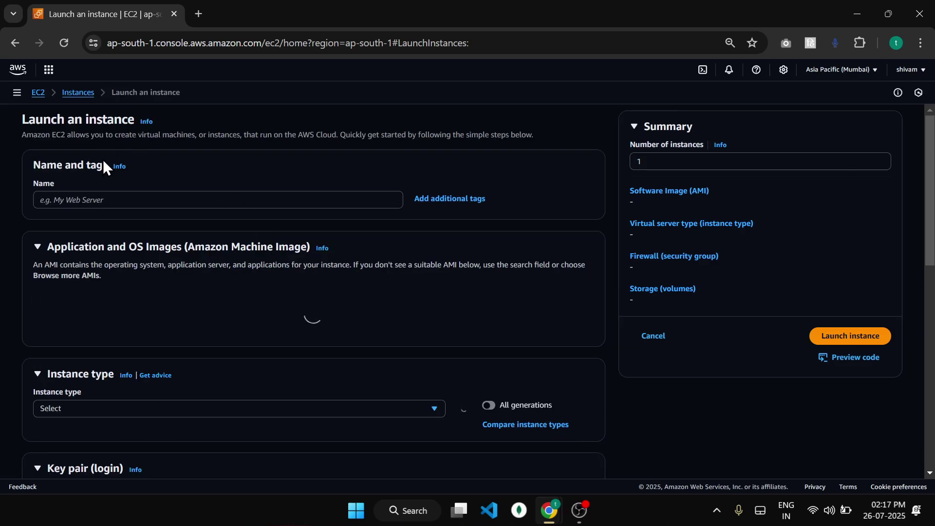
# - Name the instance private-ec2 and keep the Amazon Linux 2023 kernel-6.1 AMI as its image
pyautogui.click(86, 231)
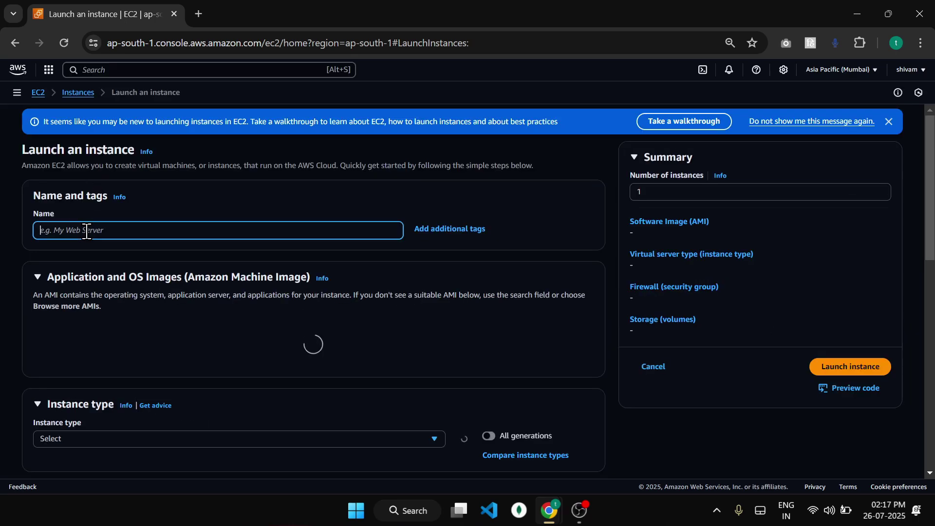
pyautogui.write('pr')
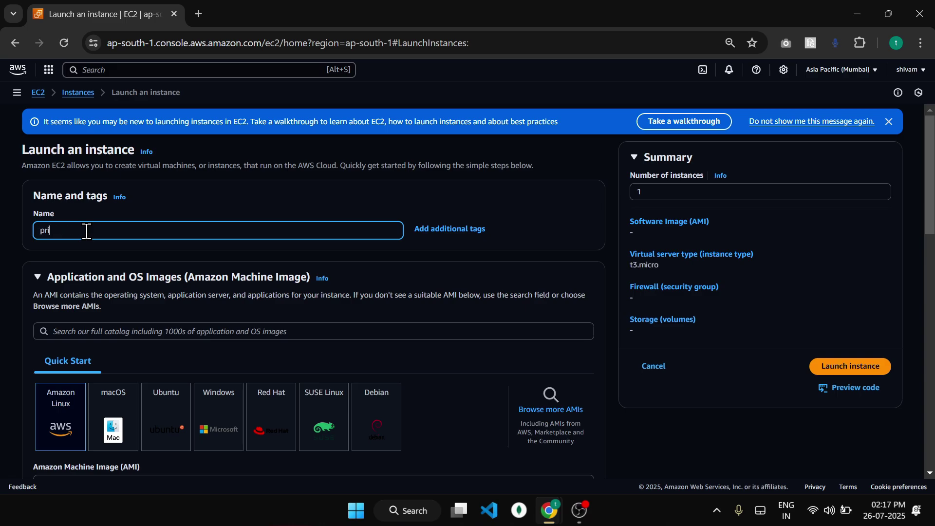
pyautogui.write('ivate')
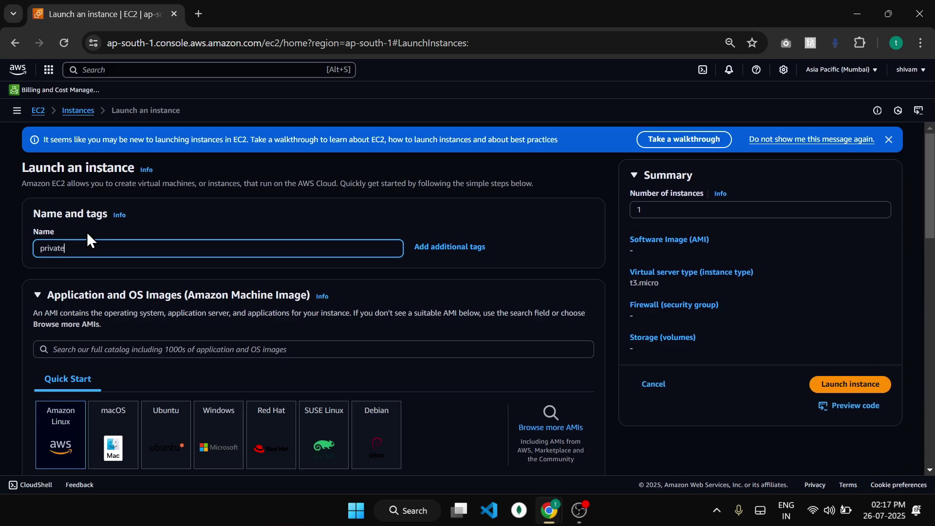
pyautogui.write('-ec2')
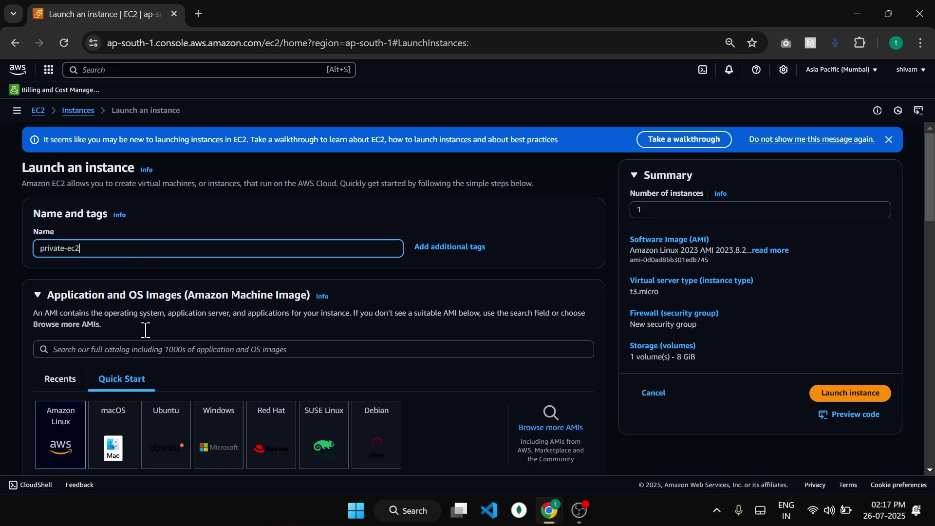
pyautogui.scroll(-2, 145, 331)
pyautogui.scroll(-2, 145, 331)
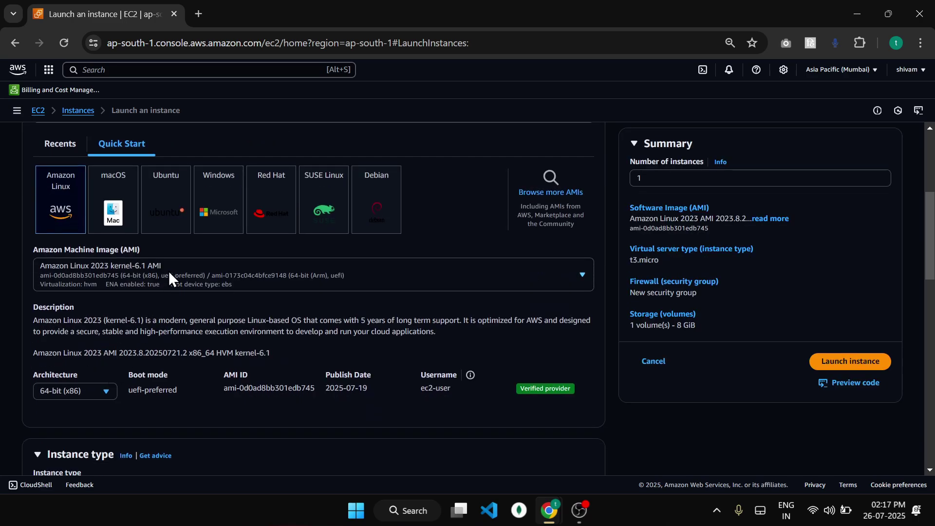
pyautogui.click(171, 267)
pyautogui.click(162, 279)
pyautogui.scroll(-2, 370, 390)
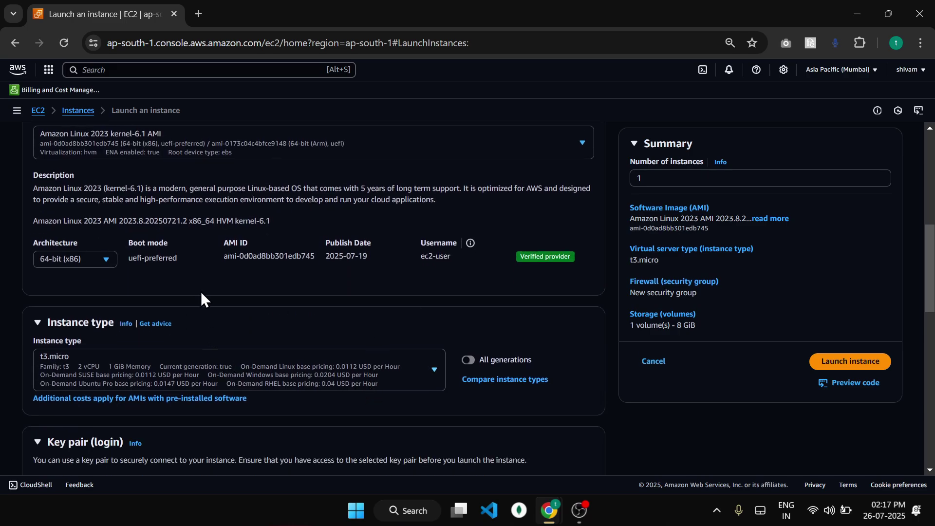
# - Set the instance type to t2.nano and select the new-key key pair for login
pyautogui.click(437, 388)
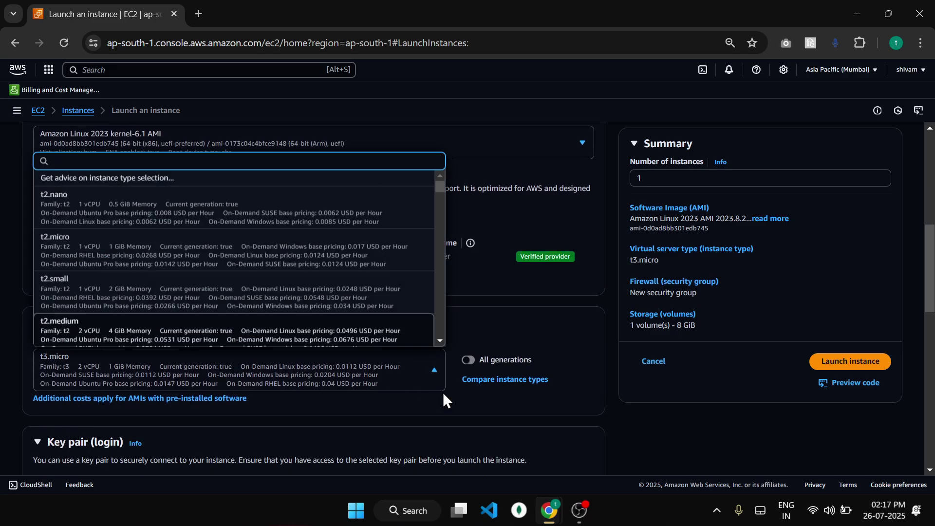
pyautogui.click(189, 200)
pyautogui.scroll(-3, 197, 349)
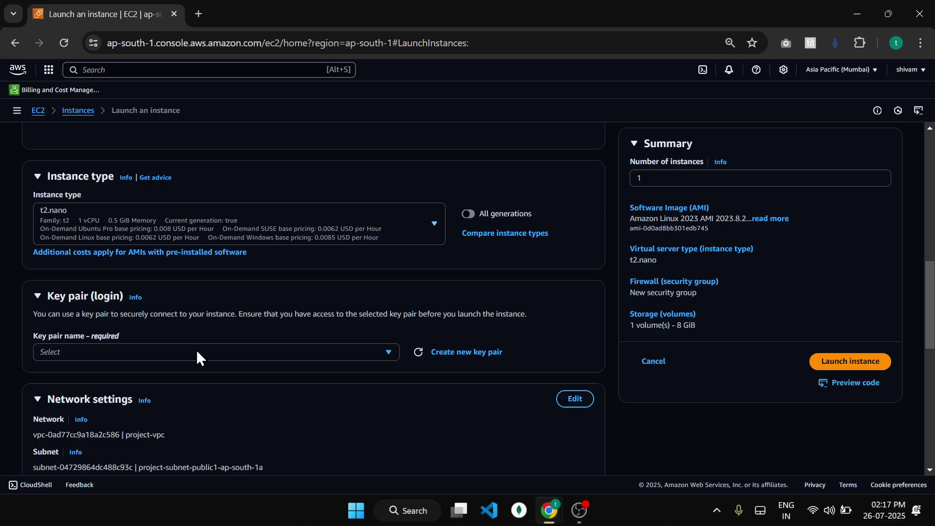
pyautogui.click(89, 326)
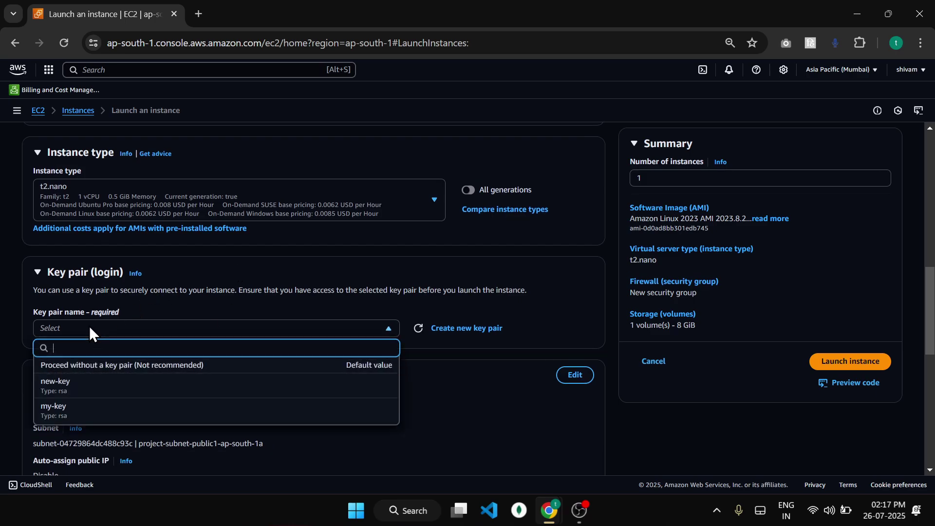
pyautogui.click(56, 392)
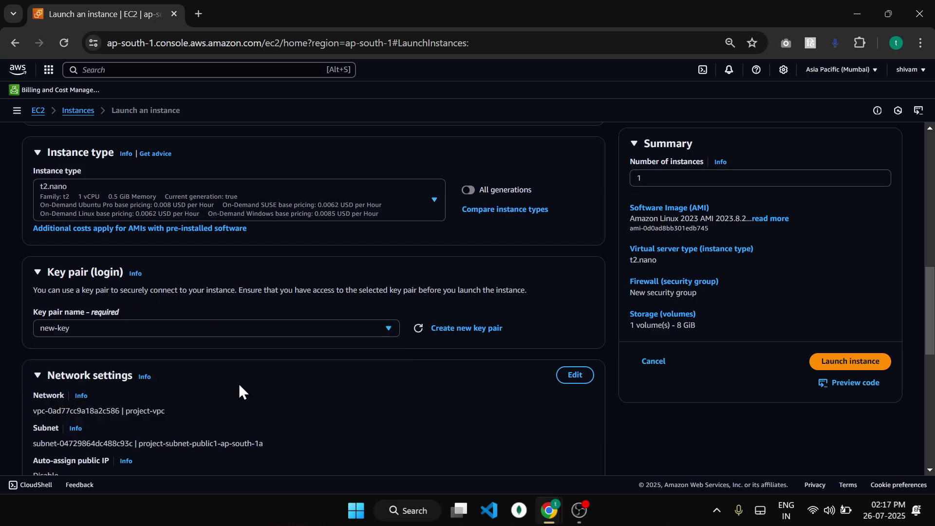
# - Allow HTTP traffic from the internet in the instance's new security group
pyautogui.scroll(-4, 239, 384)
pyautogui.scroll(-1, 307, 188)
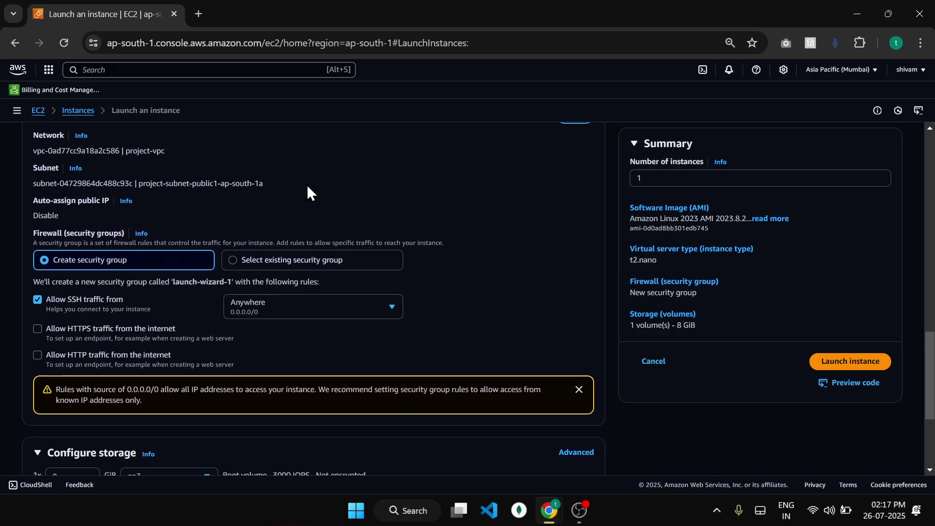
pyautogui.click(37, 356)
pyautogui.scroll(-3, 223, 346)
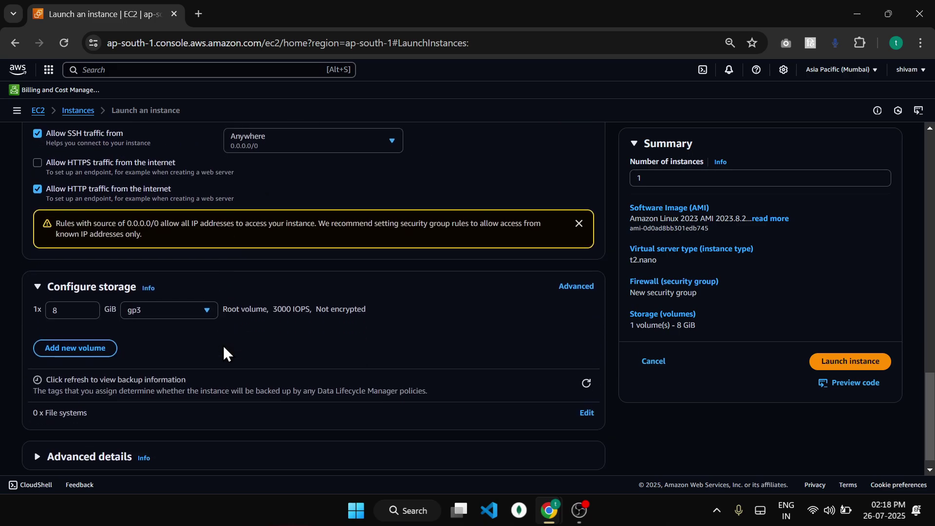
# - Open the instance's network settings for editing and check the VPC choices, keeping project-vpc
pyautogui.scroll(7, 223, 345)
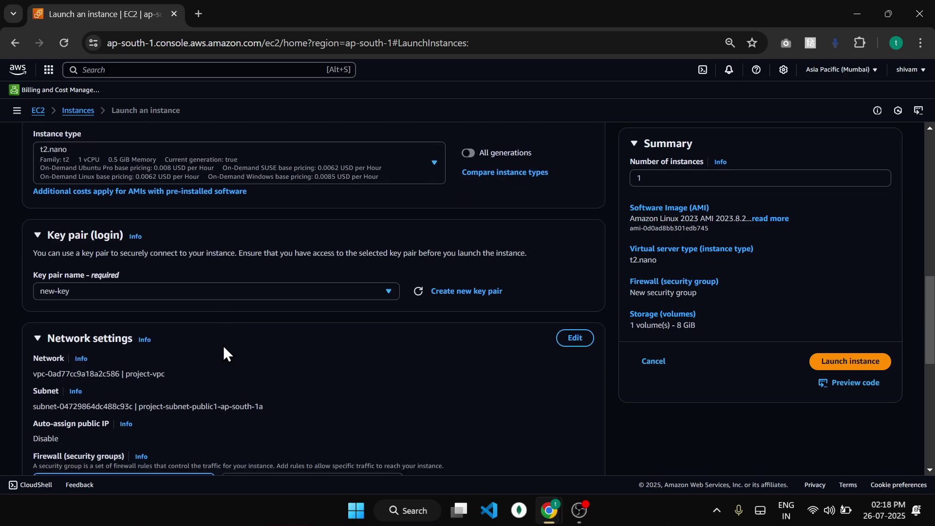
pyautogui.scroll(-1, 223, 345)
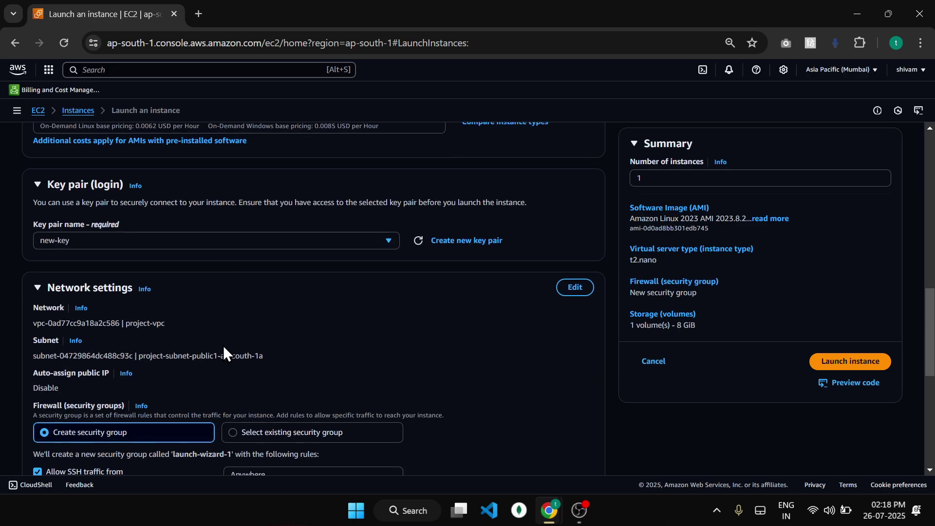
pyautogui.click(577, 288)
pyautogui.scroll(-1, 127, 348)
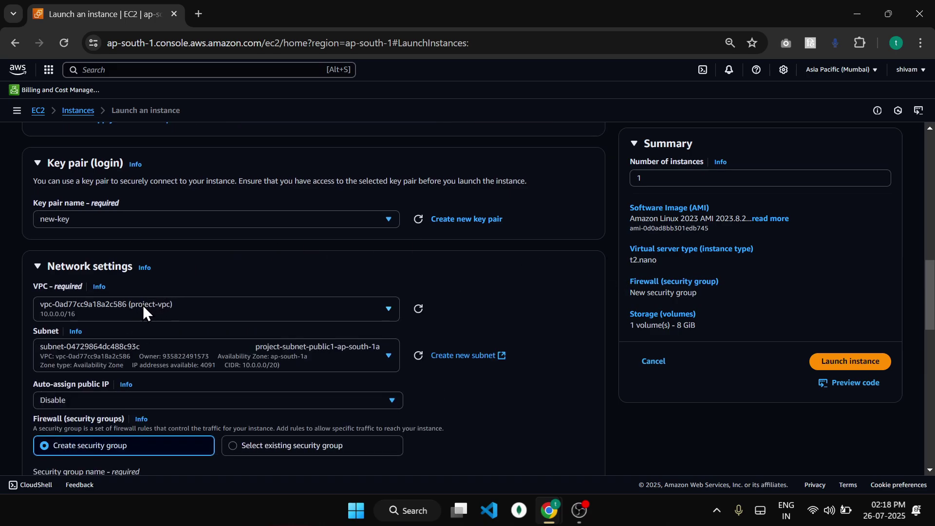
pyautogui.click(128, 306)
pyautogui.click(292, 260)
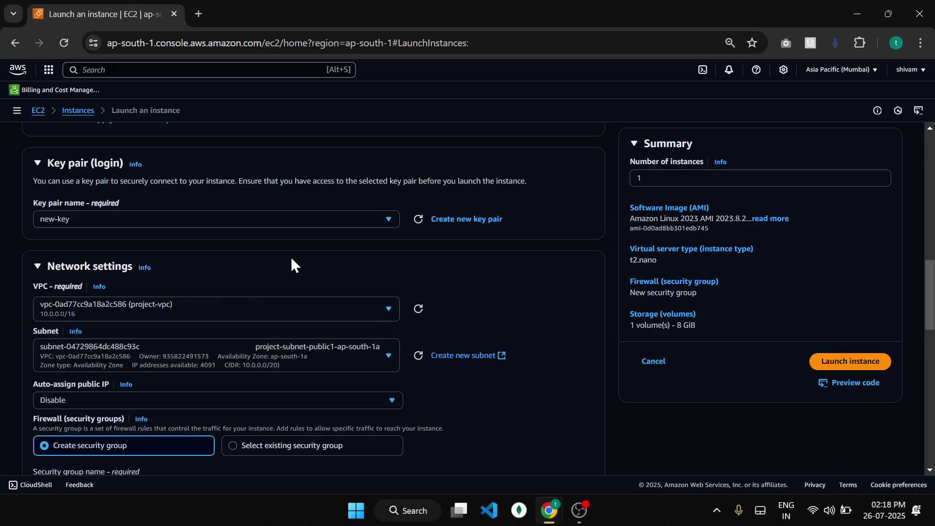
pyautogui.click(226, 299)
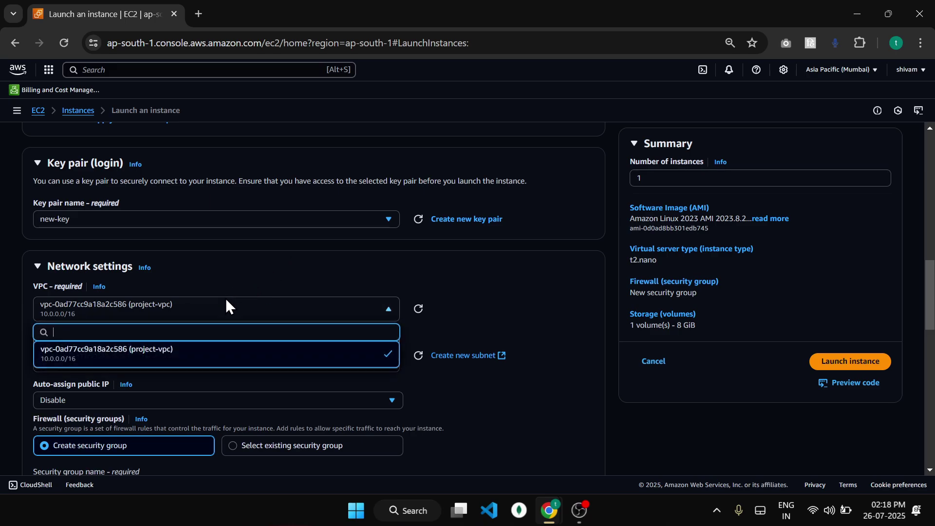
pyautogui.click(241, 289)
pyautogui.scroll(-1, 174, 349)
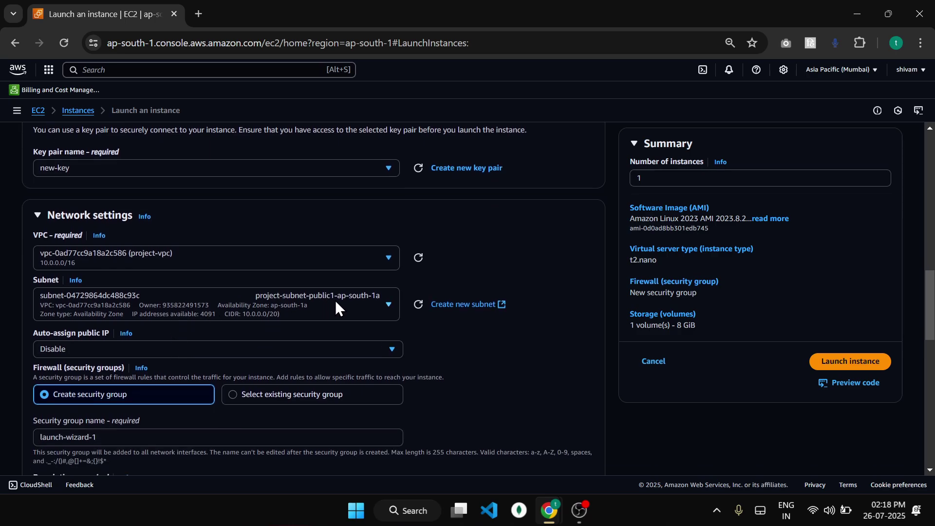
# - Place the instance in the private subnet project-subnet-private1-ap-south-1a
pyautogui.click(357, 304)
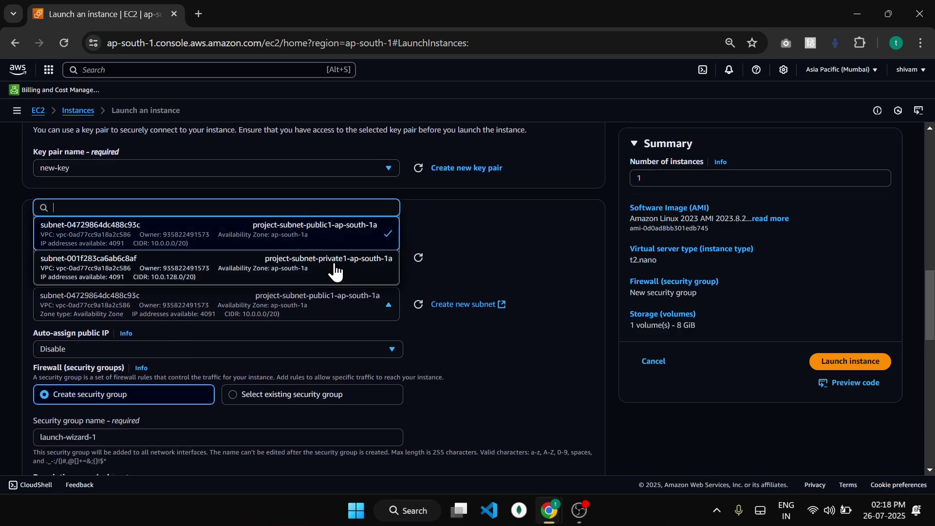
pyautogui.click(527, 250)
pyautogui.scroll(10, 297, 339)
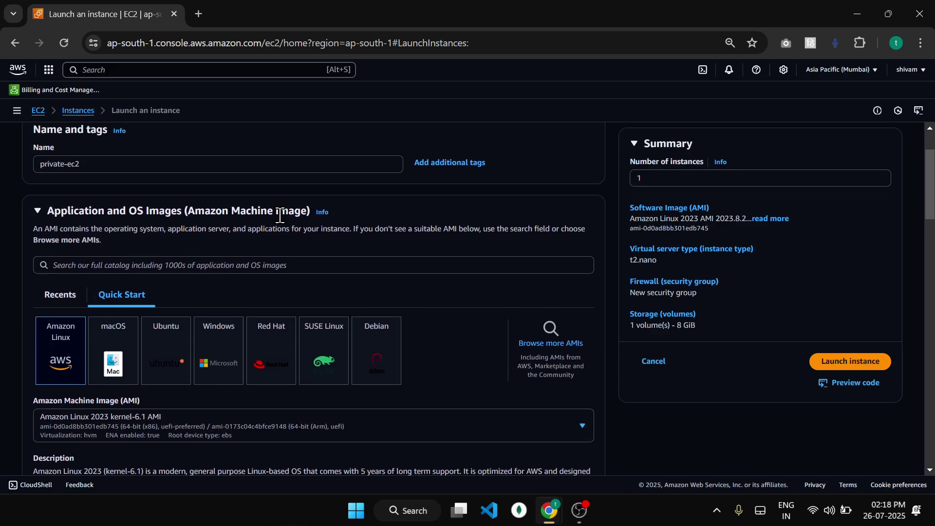
pyautogui.scroll(-13, 188, 392)
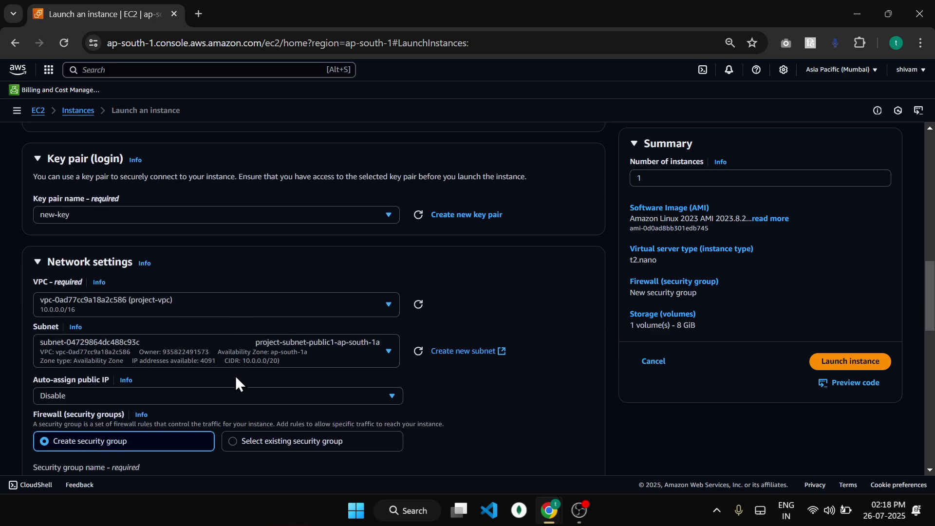
pyautogui.click(327, 349)
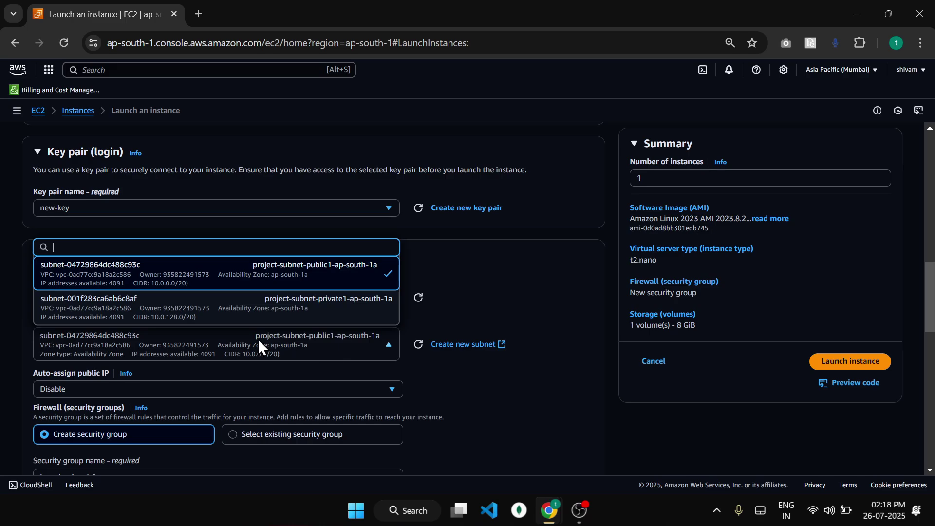
pyautogui.click(173, 315)
pyautogui.scroll(-2, 173, 312)
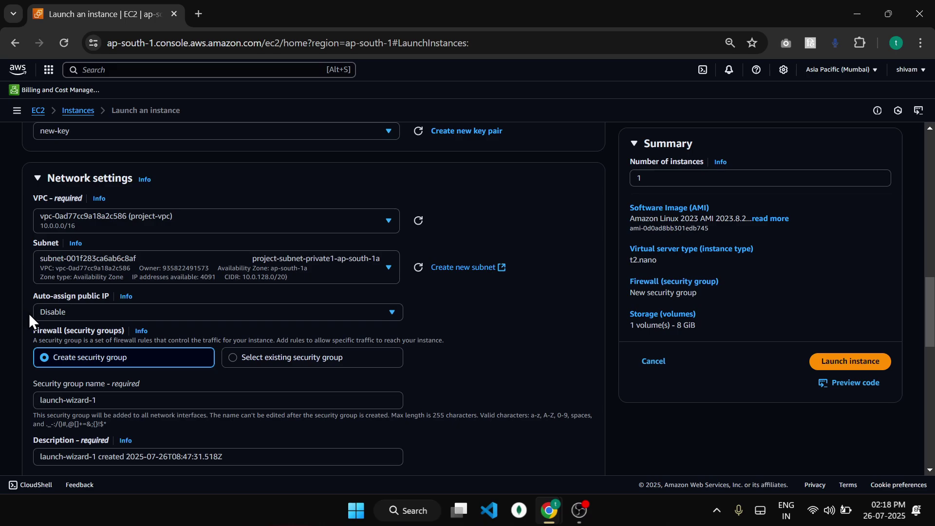
# - Rename the new security group to private-SG
pyautogui.click(452, 308)
pyautogui.scroll(-2, 242, 351)
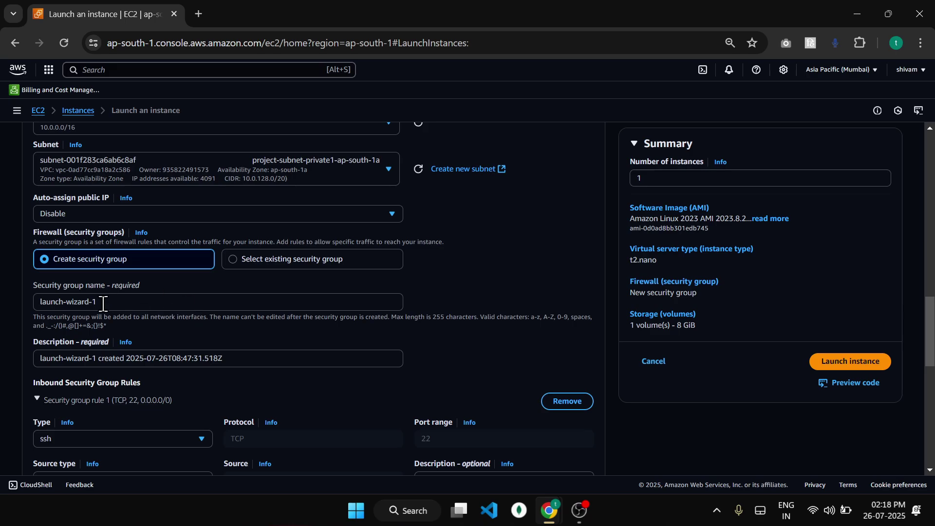
pyautogui.moveTo(103, 303); pyautogui.dragTo(14, 304)
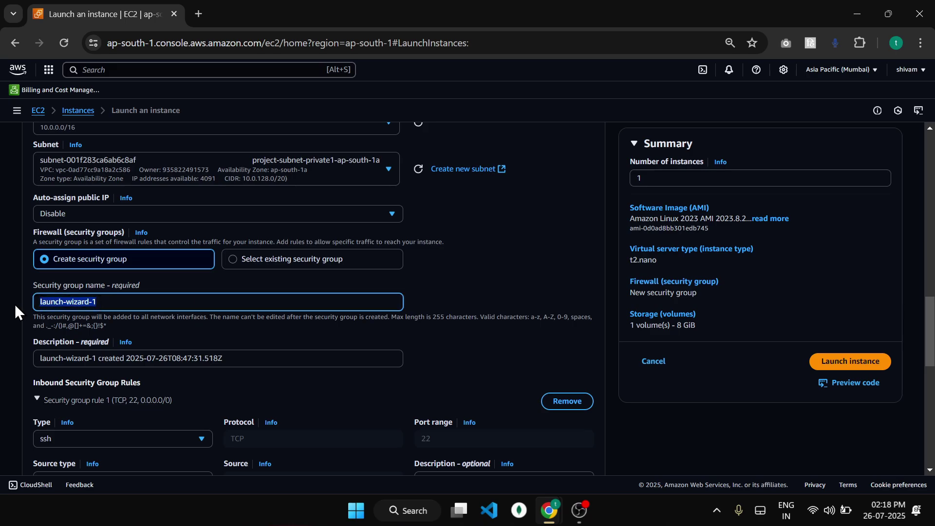
pyautogui.write('pri')
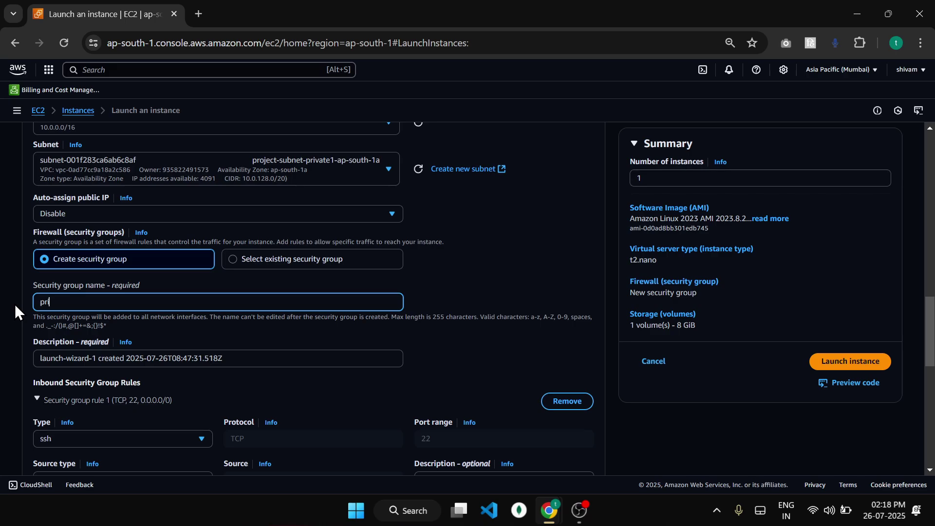
pyautogui.write('vate-SG')
# - Review the inbound rules and storage settings, and launch the private-ec2 instance
pyautogui.scroll(-4, 241, 343)
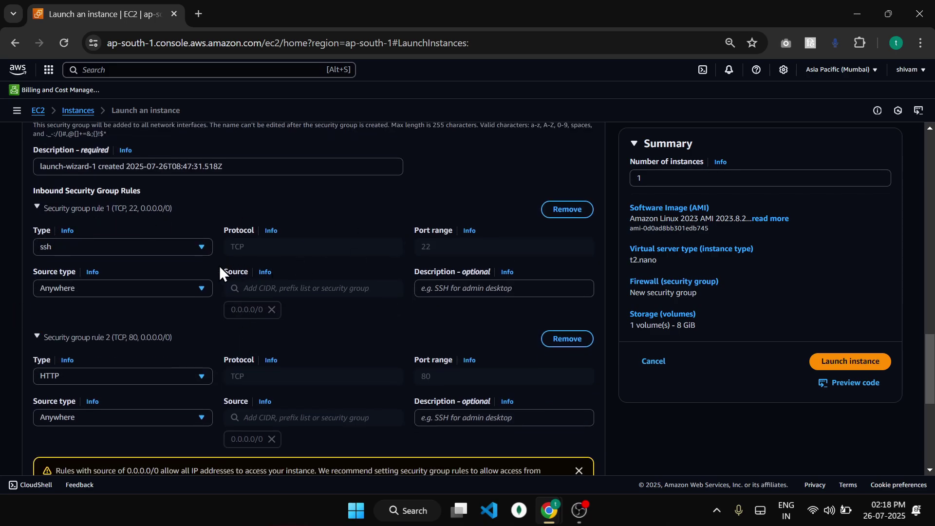
pyautogui.scroll(-6, 437, 305)
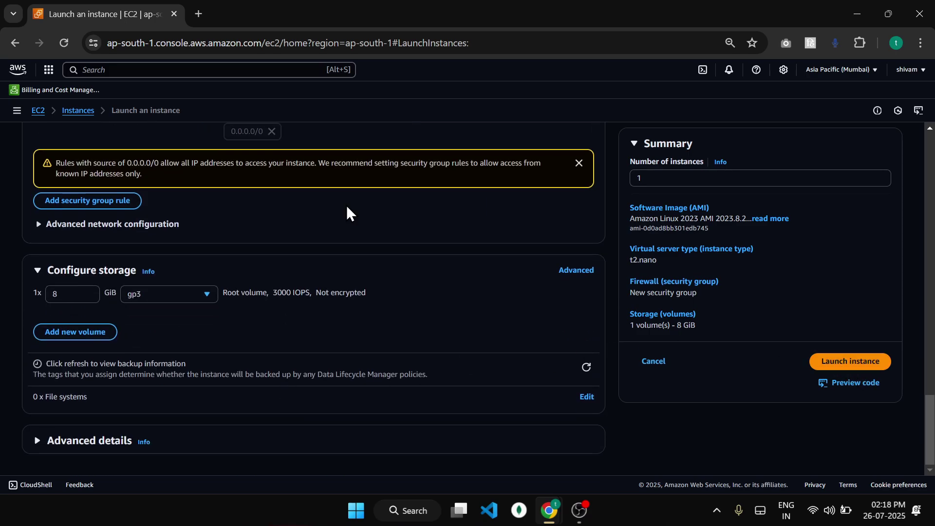
pyautogui.scroll(12, 336, 195)
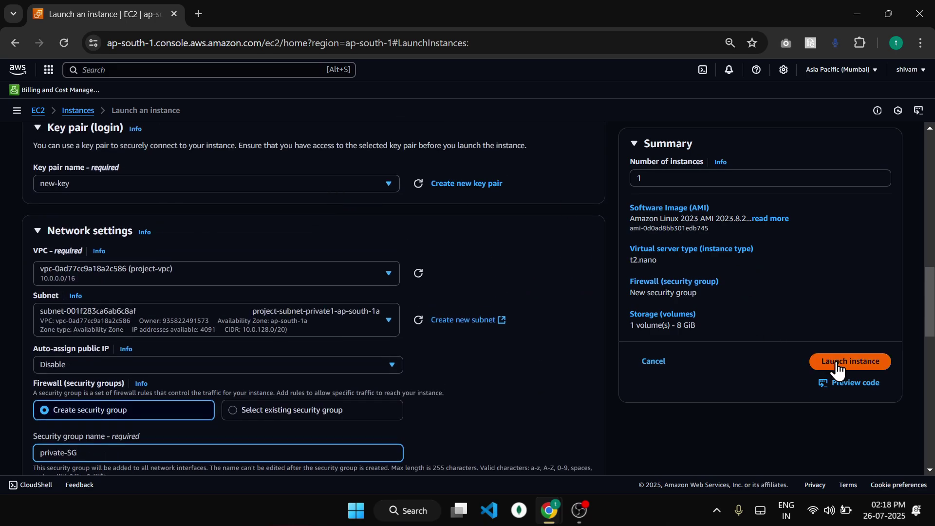
pyautogui.click(838, 369)
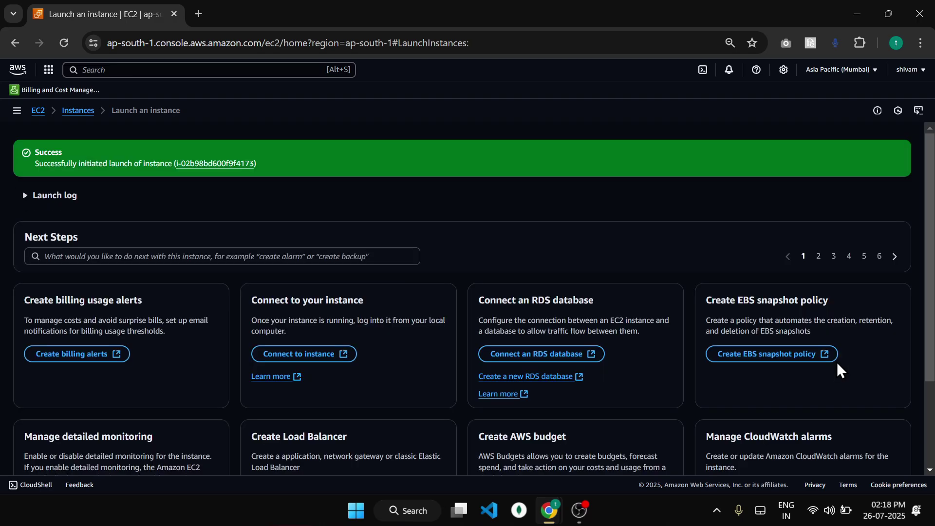
# - Return to the instances list, refresh it, and open the form for launching another instance
pyautogui.click(76, 111)
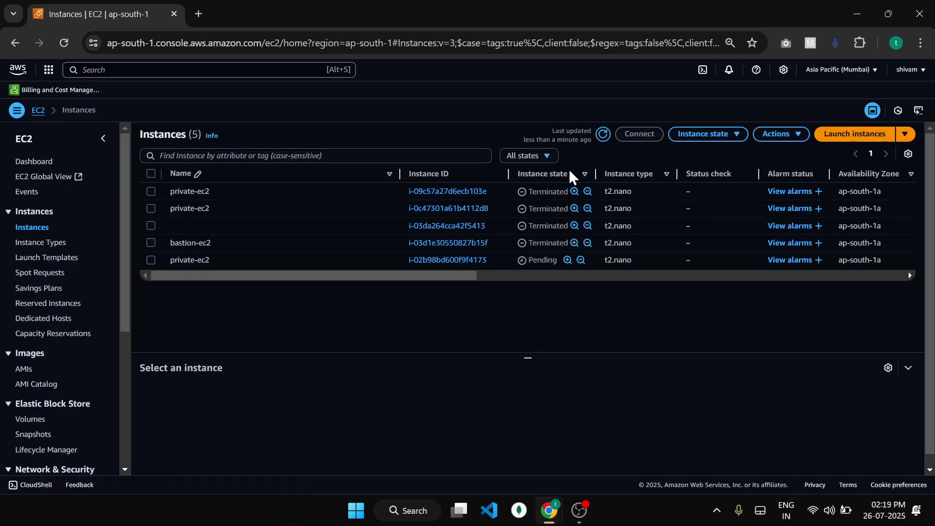
pyautogui.click(606, 138)
pyautogui.click(841, 140)
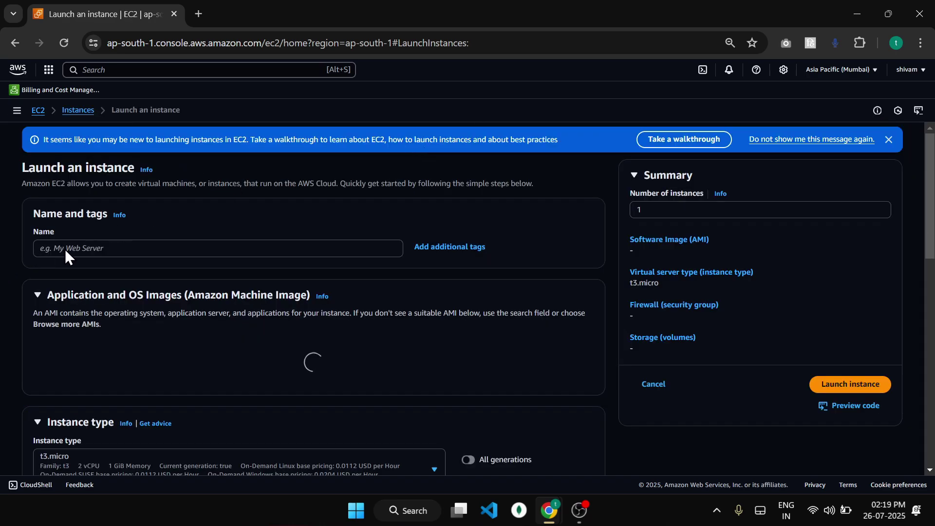
# - Name the second instance bastion-ec2-
pyautogui.click(90, 244)
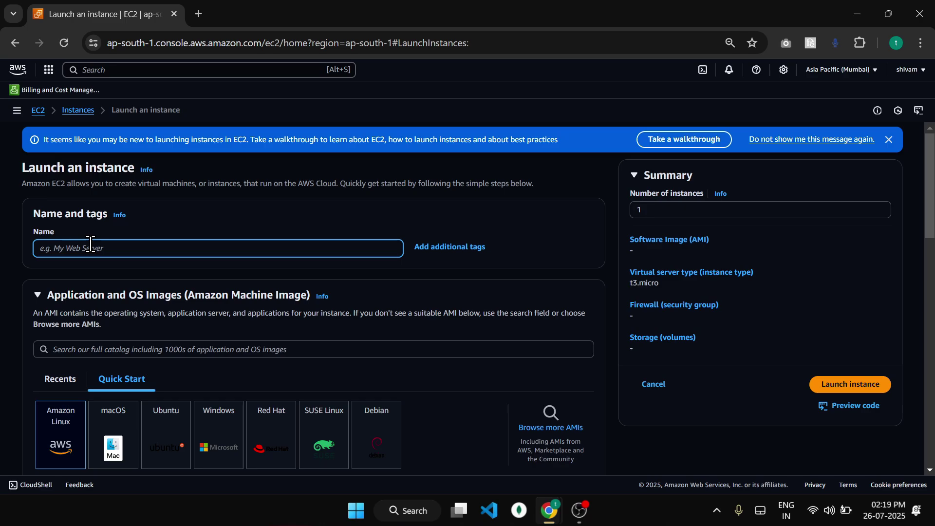
pyautogui.write('bastion-ec2-')
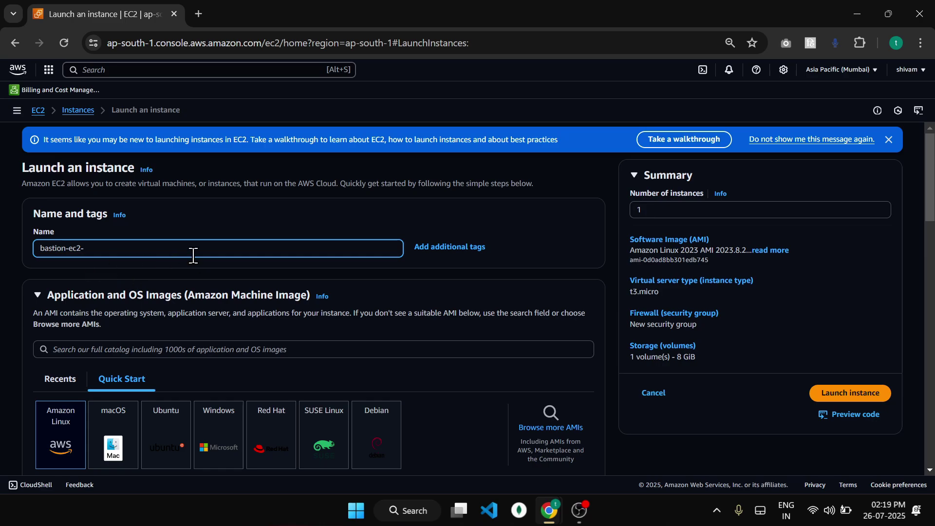
pyautogui.scroll(-3, 193, 256)
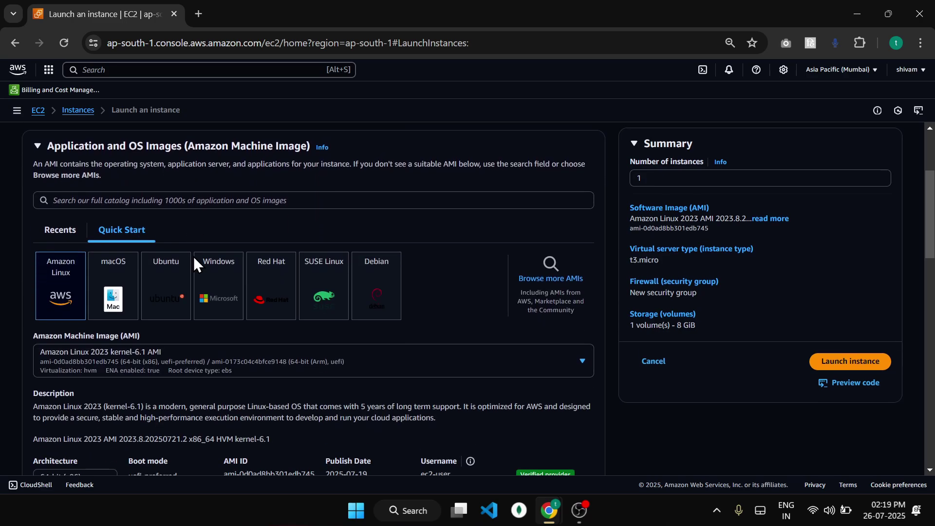
# - Keep the Amazon Linux 2023 image and set the bastion instance's type to t2.nano
pyautogui.scroll(3, 194, 257)
pyautogui.scroll(-3, 194, 257)
pyautogui.scroll(-5, 193, 256)
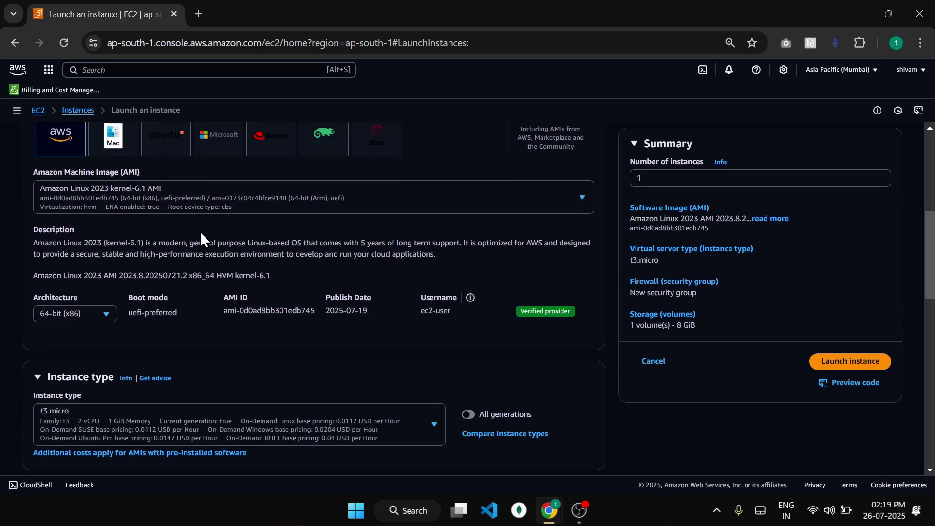
pyautogui.scroll(-1, 229, 361)
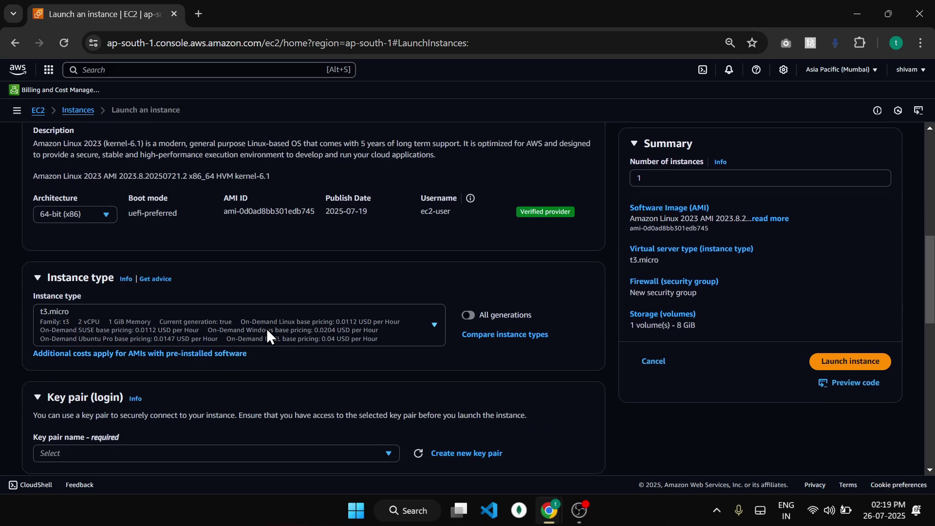
pyautogui.click(267, 328)
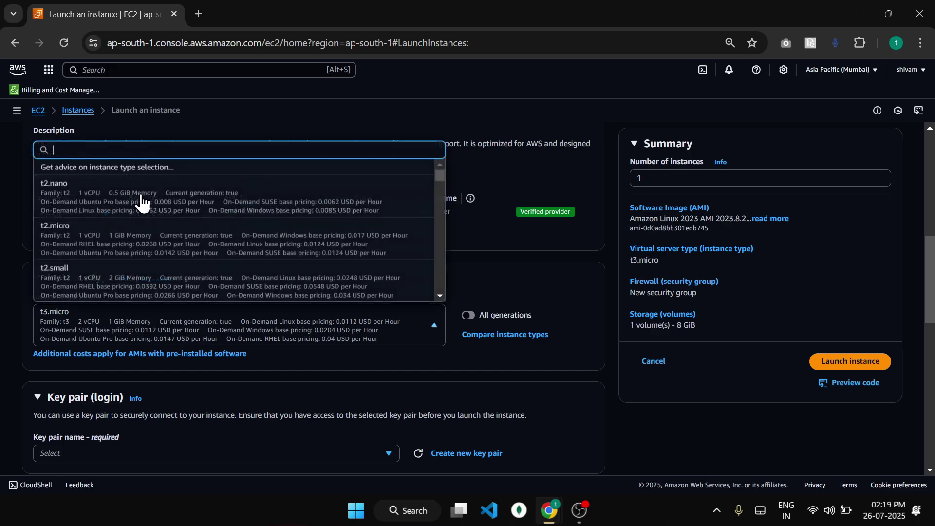
pyautogui.click(84, 185)
# - Select new-key as the key pair for the bastion instance
pyautogui.scroll(-4, 156, 285)
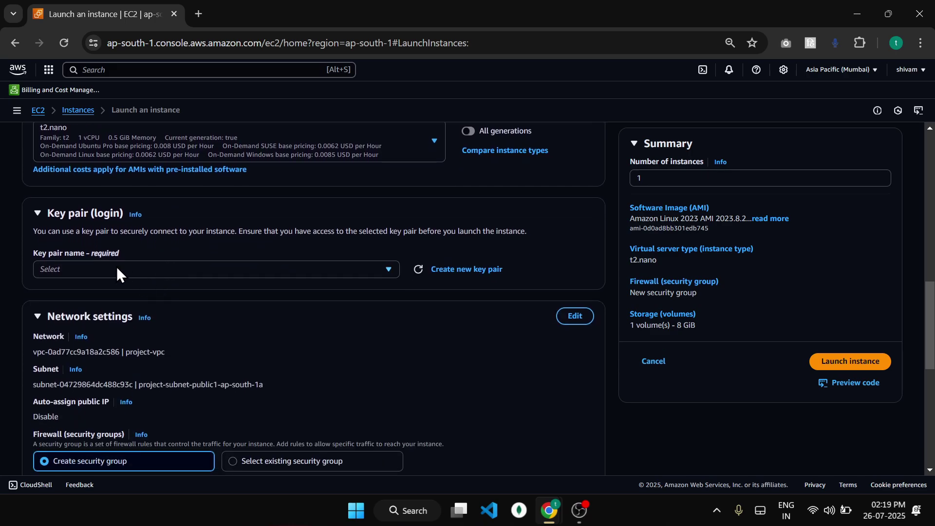
pyautogui.click(117, 271)
pyautogui.click(55, 326)
# - Edit the bastion instance's network settings and enable auto-assigning a public IP in the project-vpc public subnet
pyautogui.scroll(-3, 391, 270)
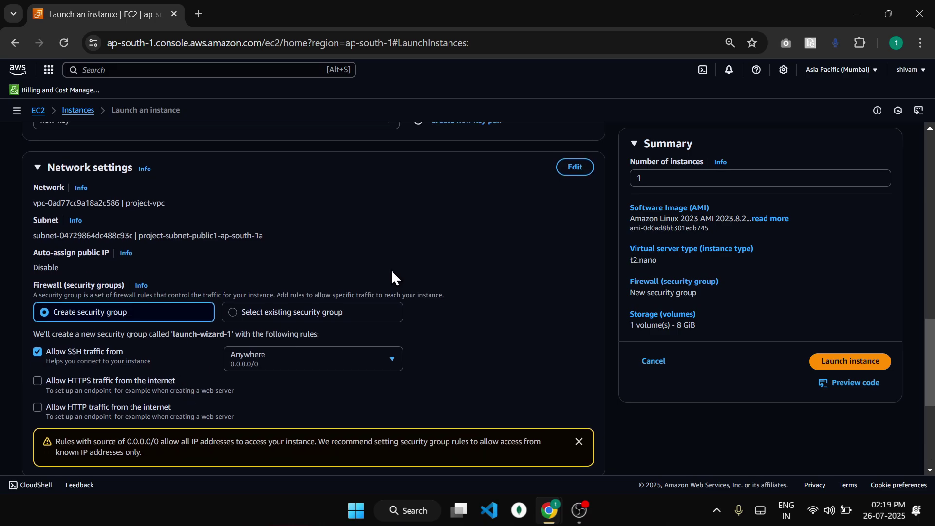
pyautogui.click(574, 168)
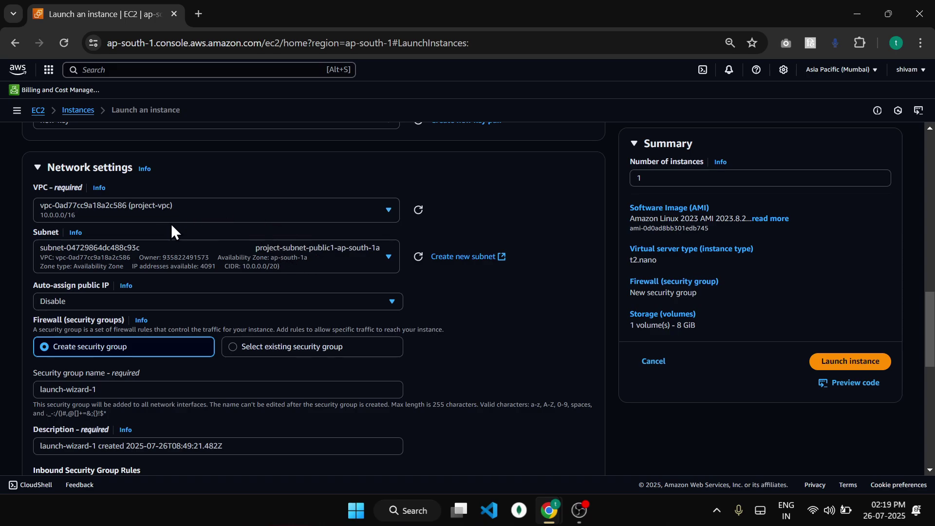
pyautogui.scroll(-1, 283, 302)
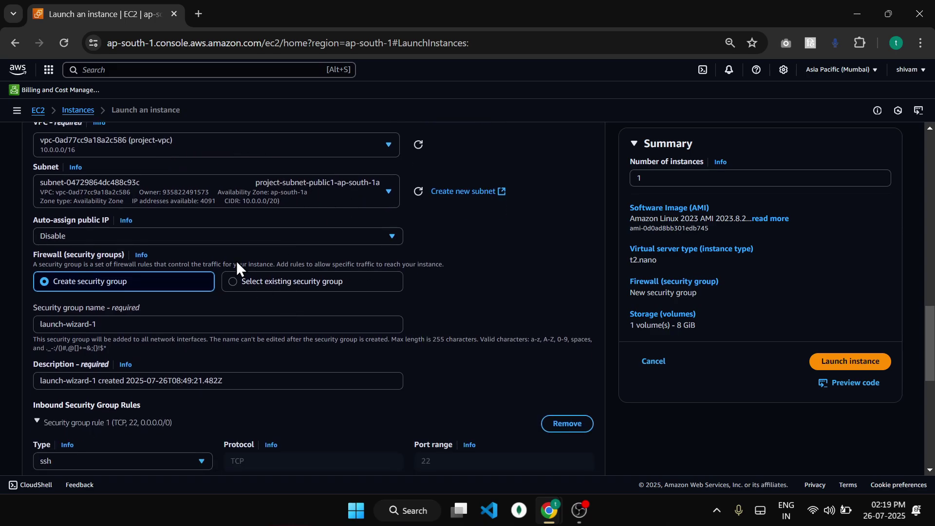
pyautogui.click(169, 235)
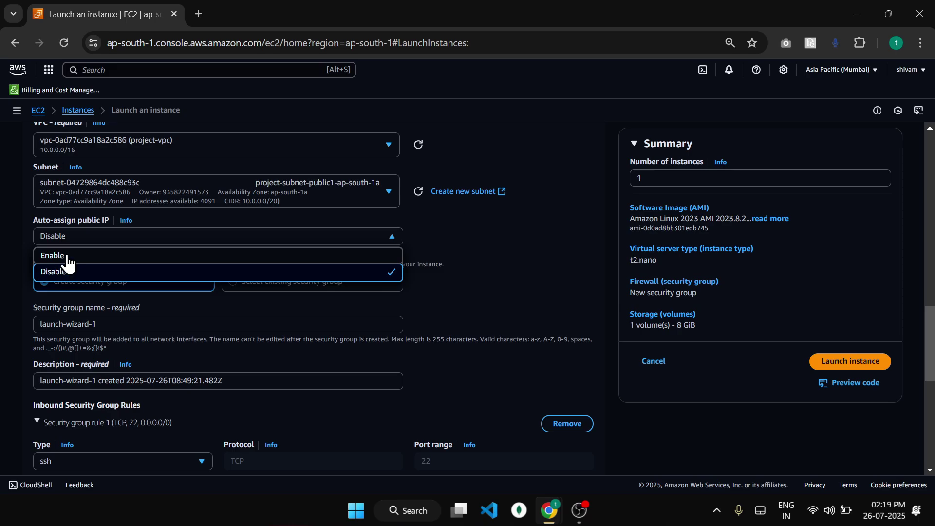
pyautogui.click(54, 256)
# - Rename the bastion instance's new security group to bastion-SG
pyautogui.scroll(-2, 156, 402)
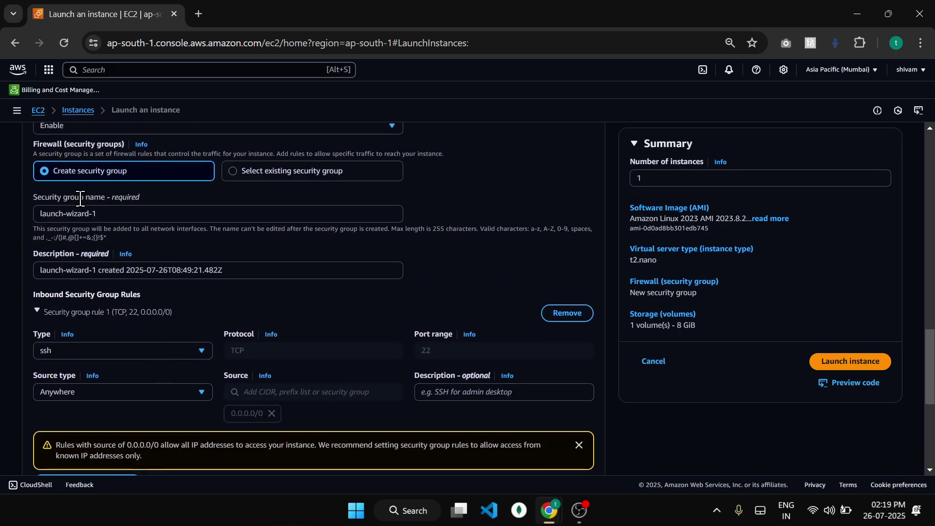
pyautogui.moveTo(100, 215); pyautogui.dragTo(0, 228)
pyautogui.press('BackSpace')
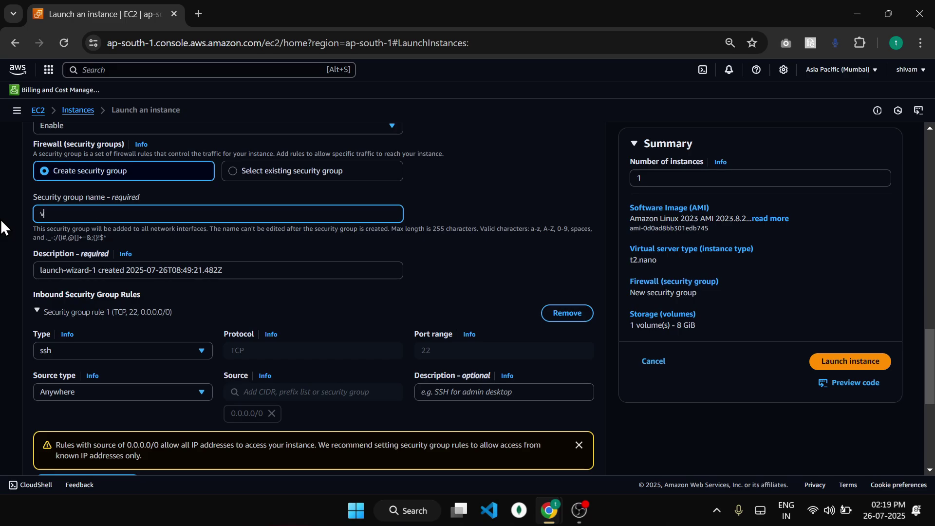
pyautogui.write('bastion-SG')
# - Review the SSH inbound rule and storage settings, and launch the bastion instance
pyautogui.scroll(-2, 387, 252)
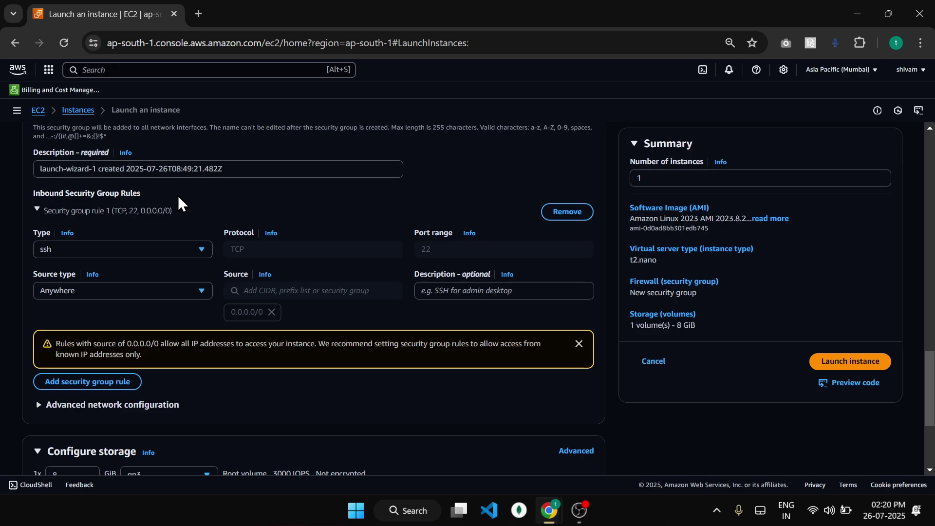
pyautogui.scroll(-2, 247, 242)
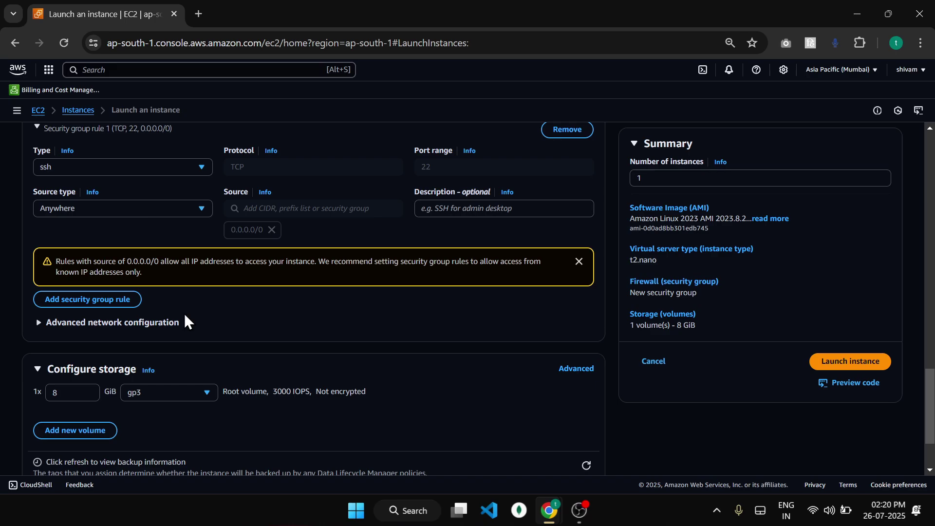
pyautogui.scroll(-2, 186, 321)
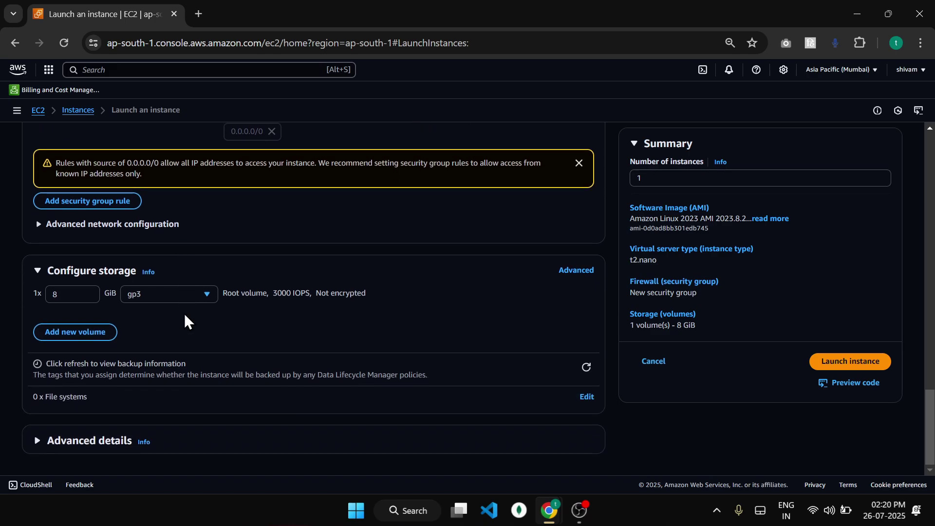
pyautogui.click(875, 368)
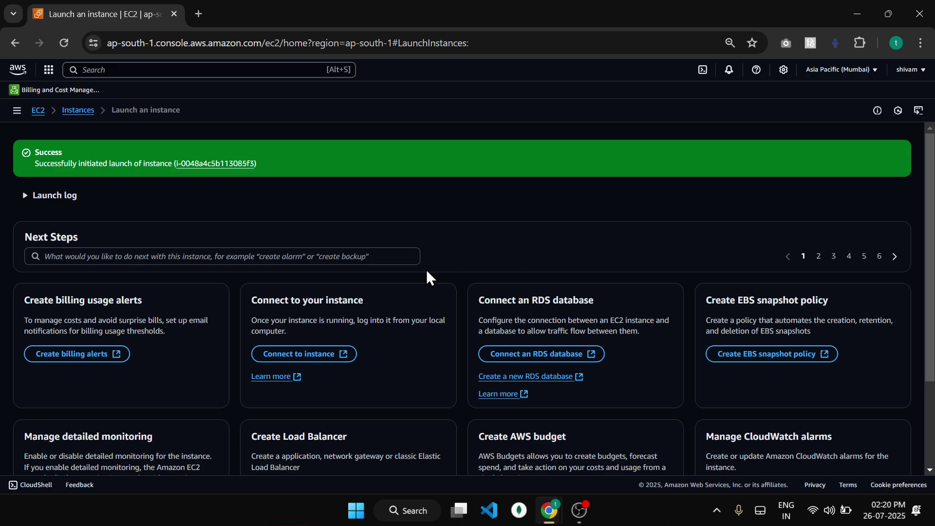
# - Open the running bastion-ec2 instance from the refreshed instances list and connect to it through EC2 Instance Connect using its public IP
pyautogui.click(75, 113)
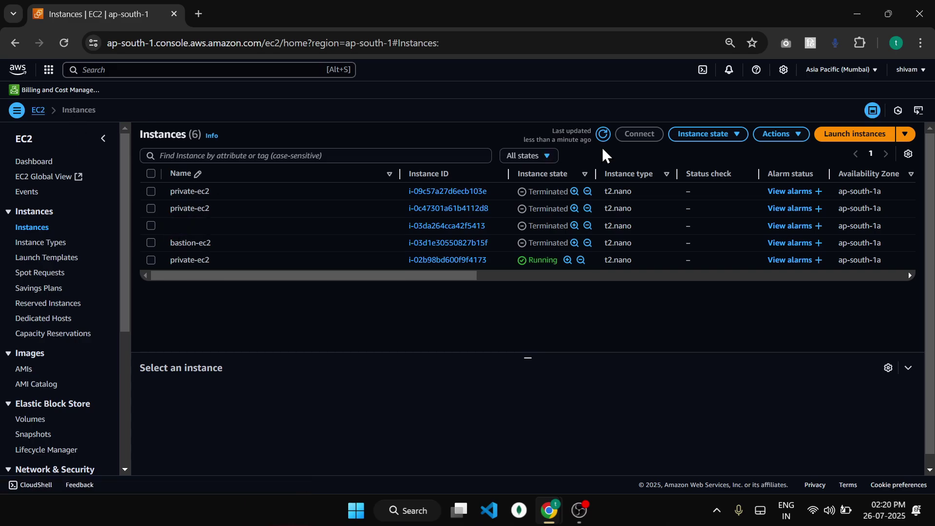
pyautogui.click(603, 135)
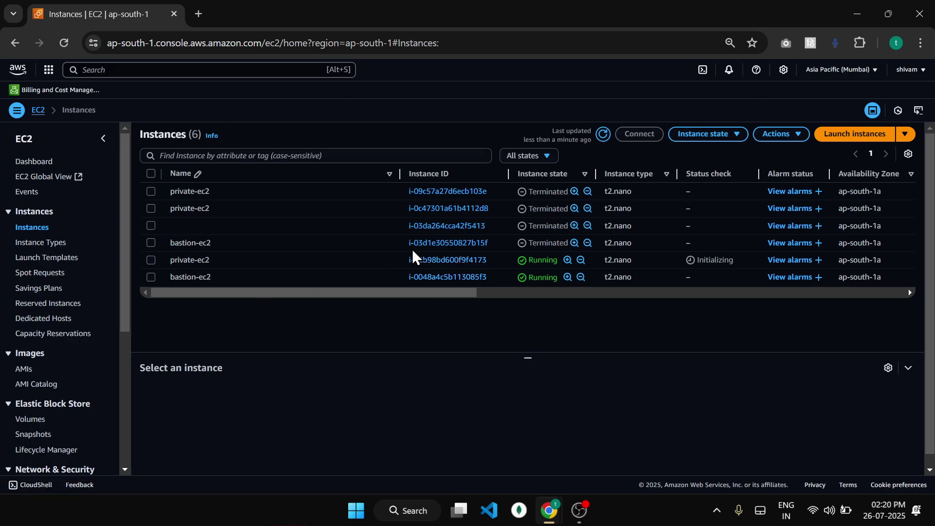
pyautogui.click(435, 281)
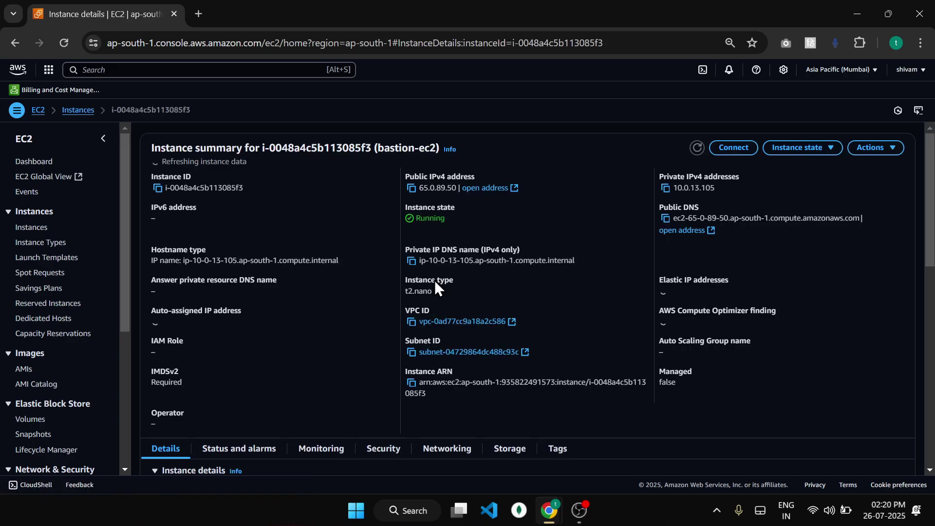
pyautogui.click(714, 149)
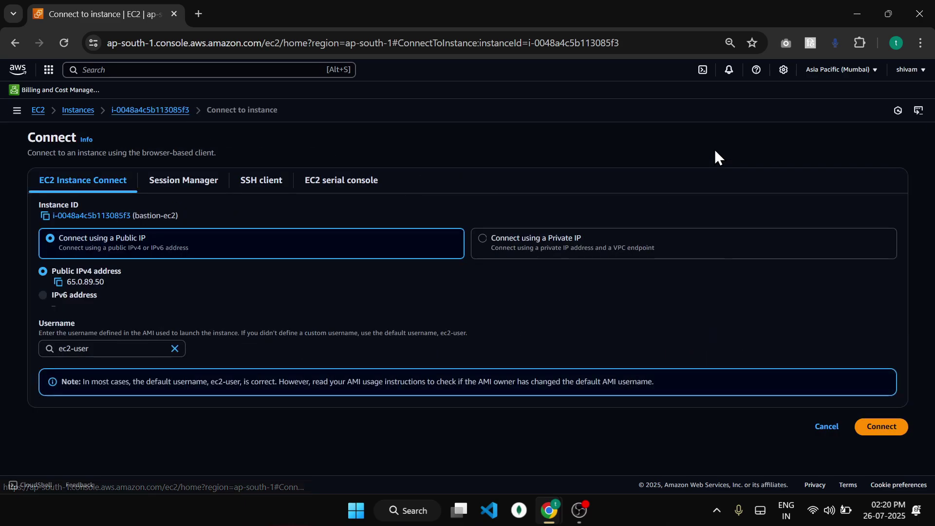
pyautogui.click(884, 432)
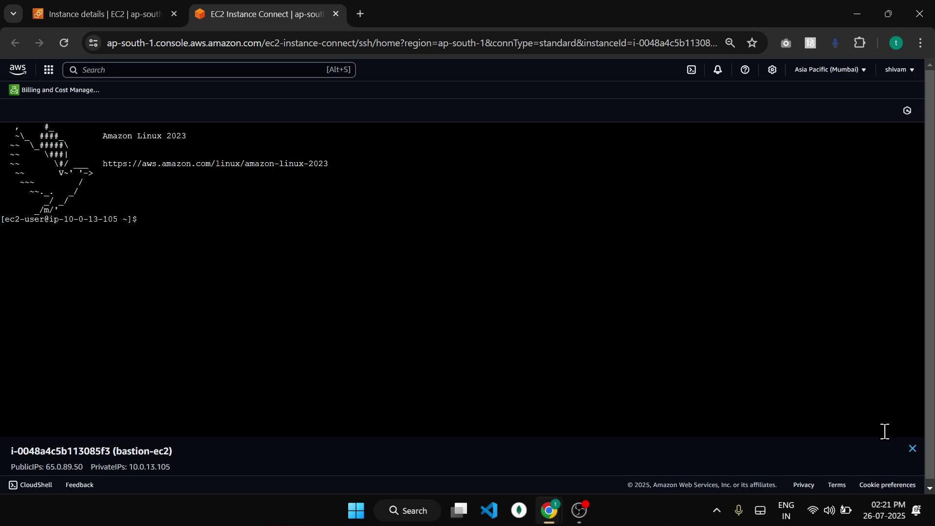
# - Return to the instances list in the first browser tab and open the summary of the running private-ec2 instance
pyautogui.click(63, 9)
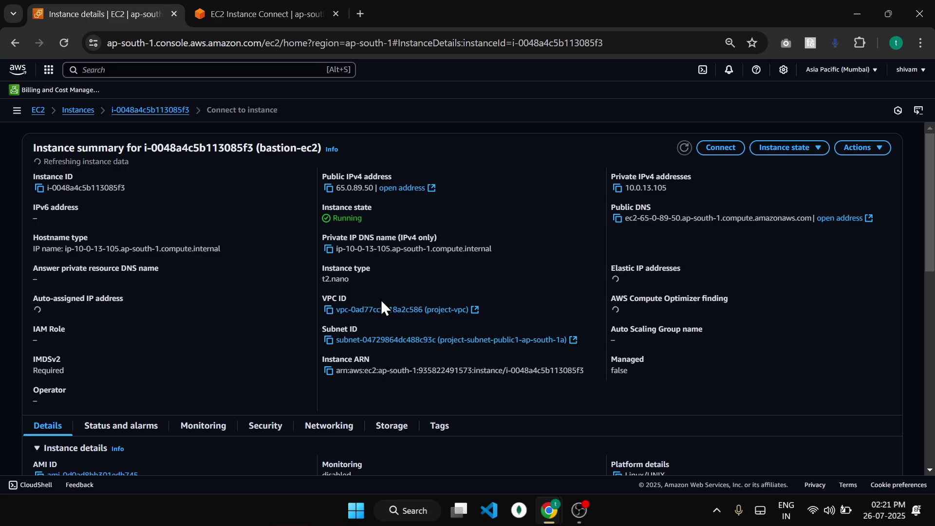
pyautogui.click(64, 112)
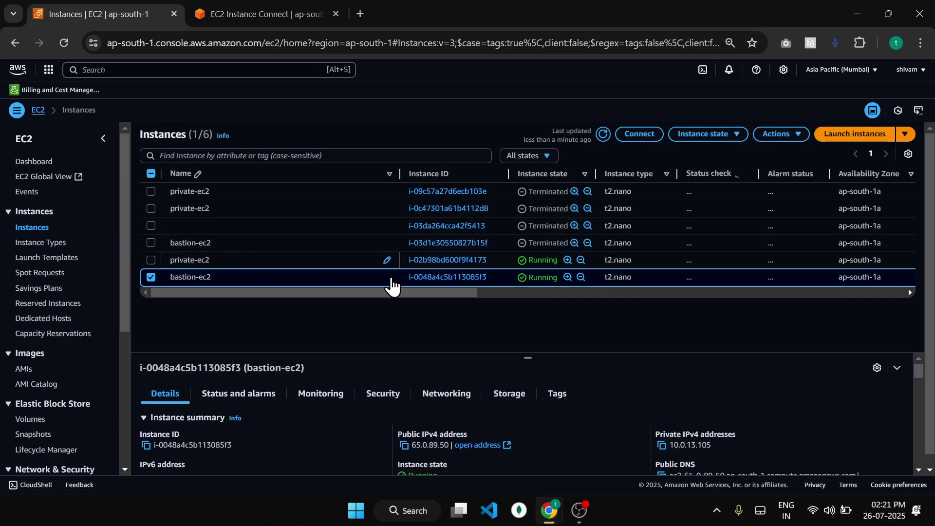
pyautogui.click(435, 263)
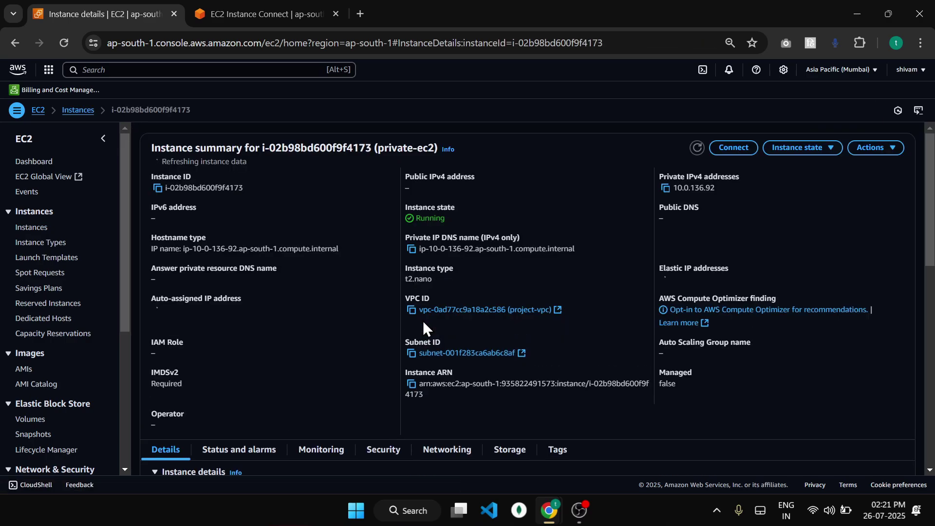
pyautogui.scroll(-3, 423, 323)
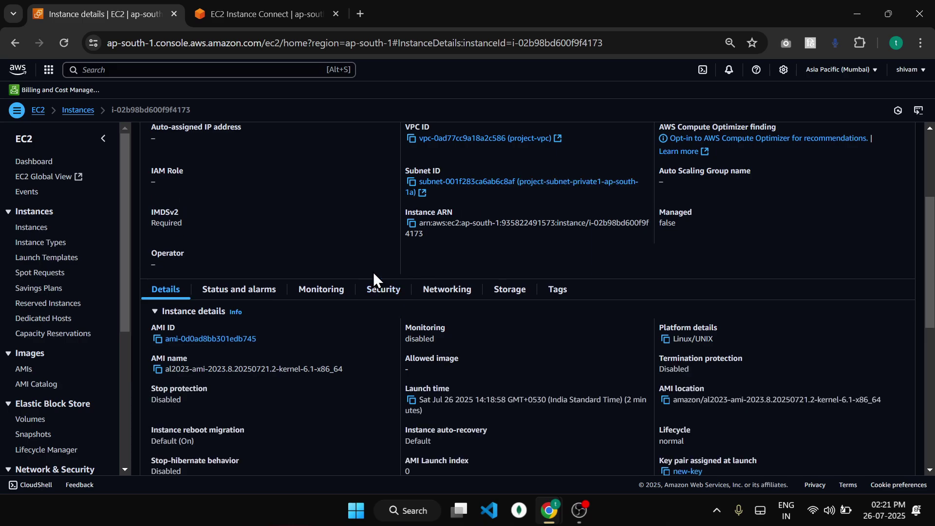
pyautogui.scroll(3, 468, 219)
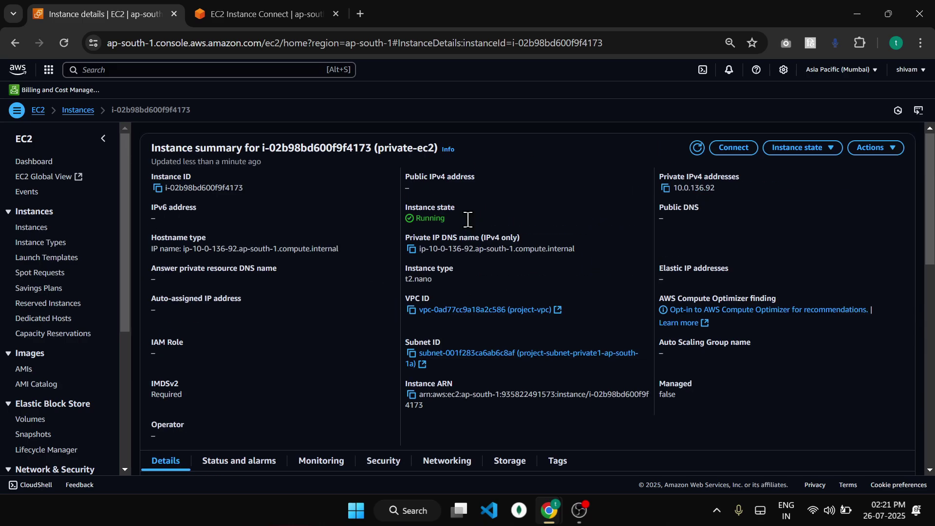
# - Open the SSH client connection instructions for private-ec2 and copy the example ssh command
pyautogui.click(742, 146)
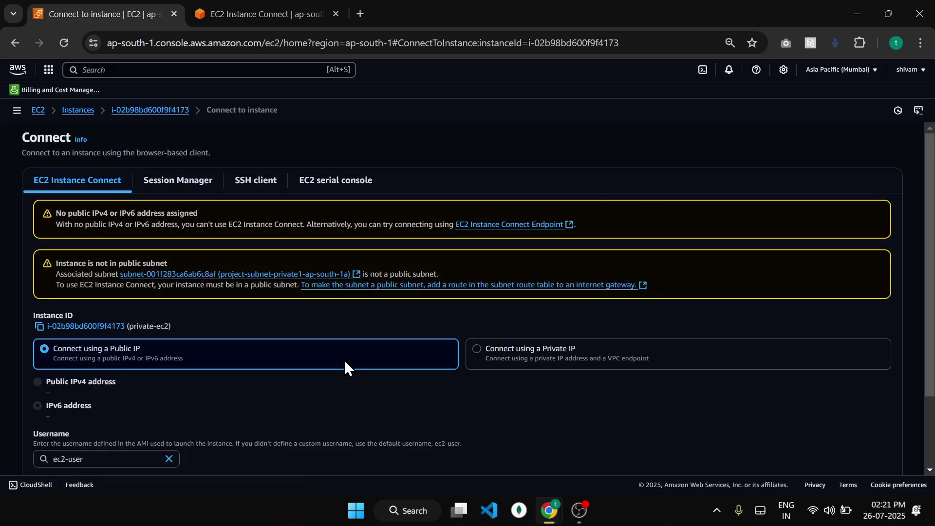
pyautogui.scroll(-2, 344, 365)
pyautogui.scroll(2, 248, 275)
pyautogui.click(238, 189)
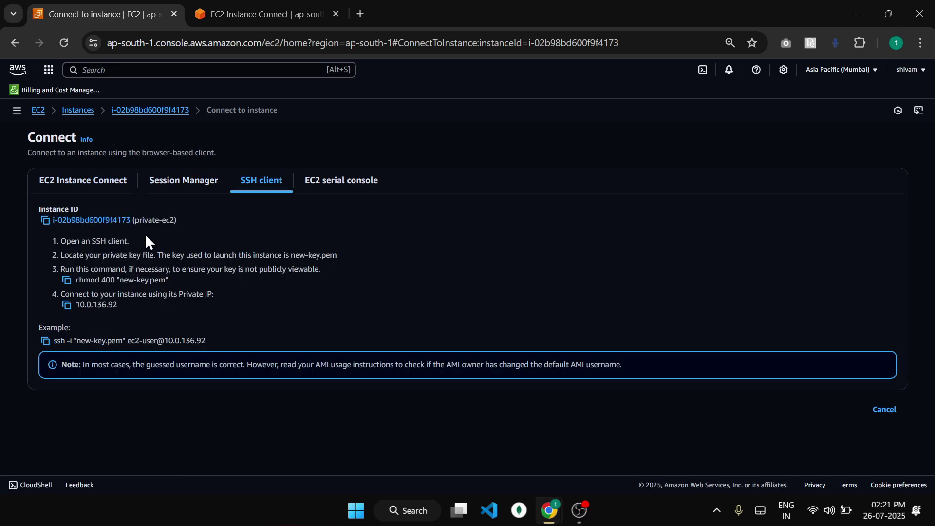
pyautogui.click(44, 341)
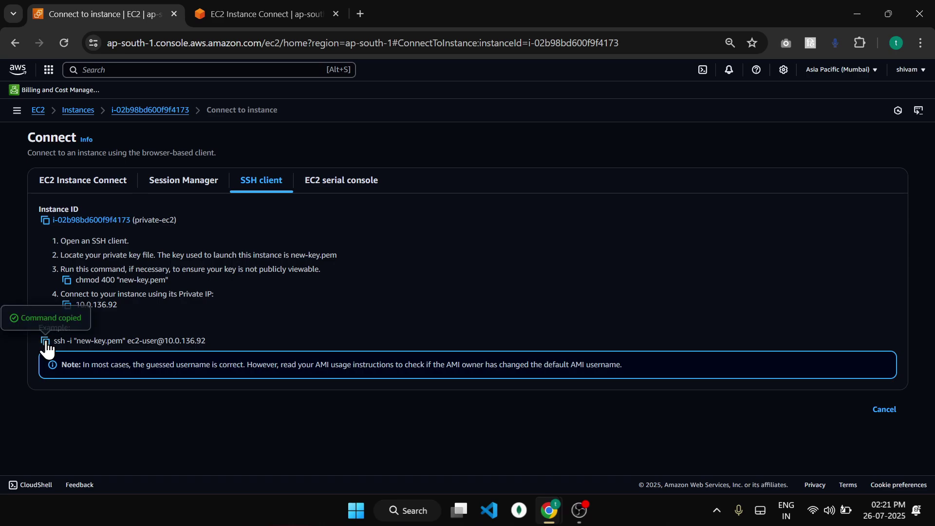
# - Switch to the bastion's EC2 Instance Connect session and list the home directory's files with ls
pyautogui.click(227, 2)
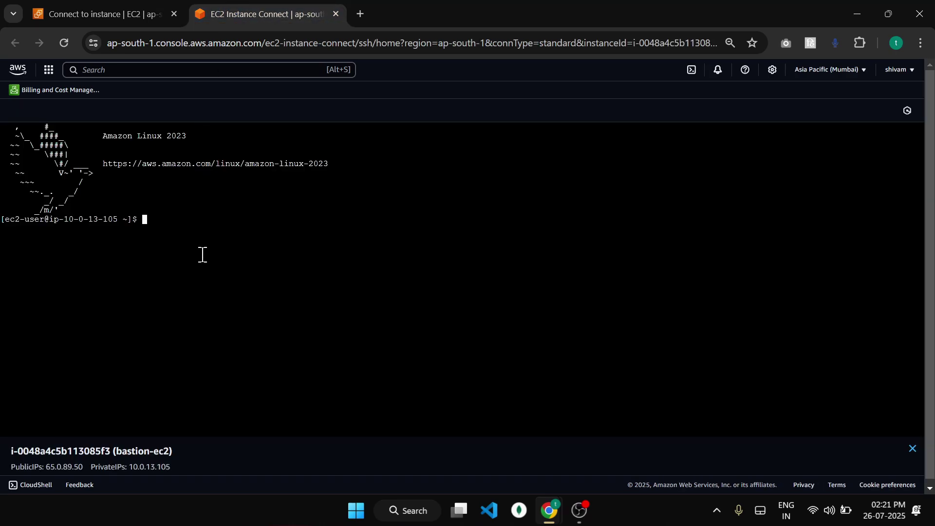
pyautogui.write('ls')
pyautogui.press('Return')
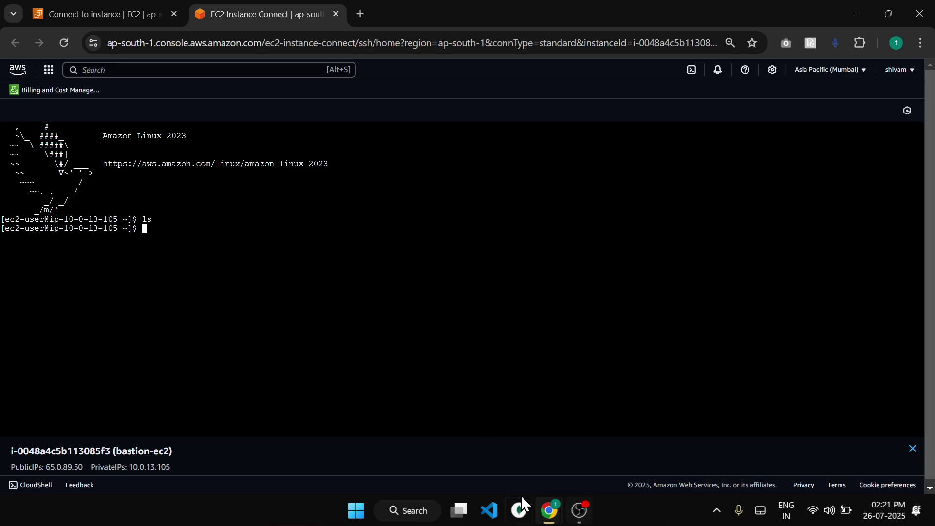
# - Open the Windows Terminal app and list the contents of the local user folder with ls
pyautogui.click(409, 514)
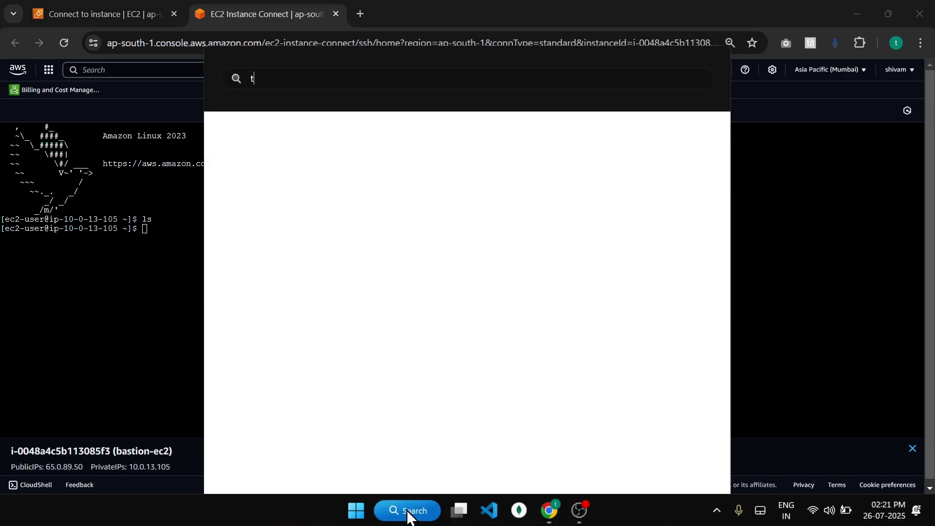
pyautogui.write('ter')
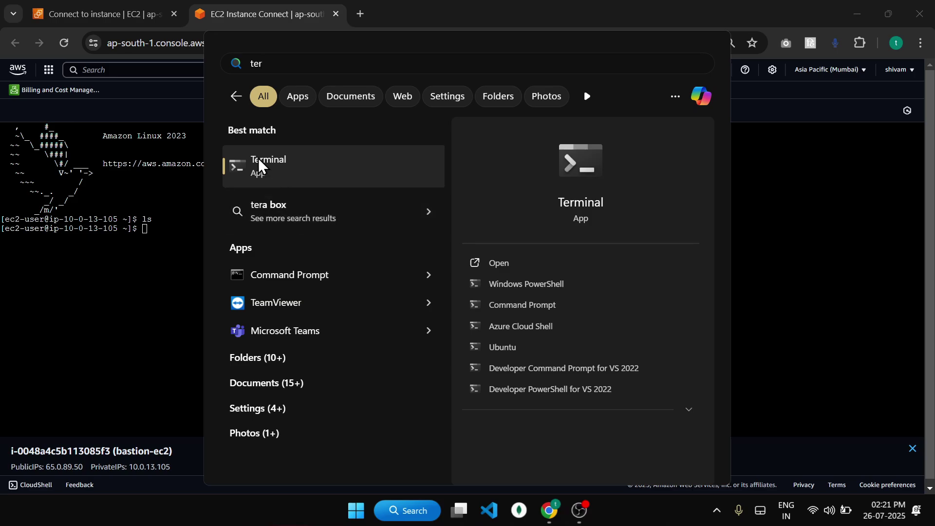
pyautogui.click(500, 266)
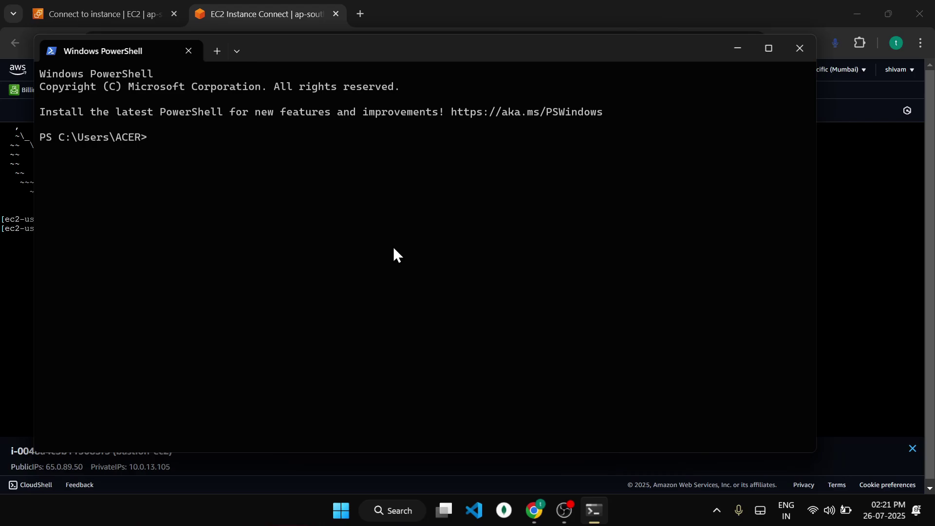
pyautogui.write('ls')
pyautogui.press('Return')
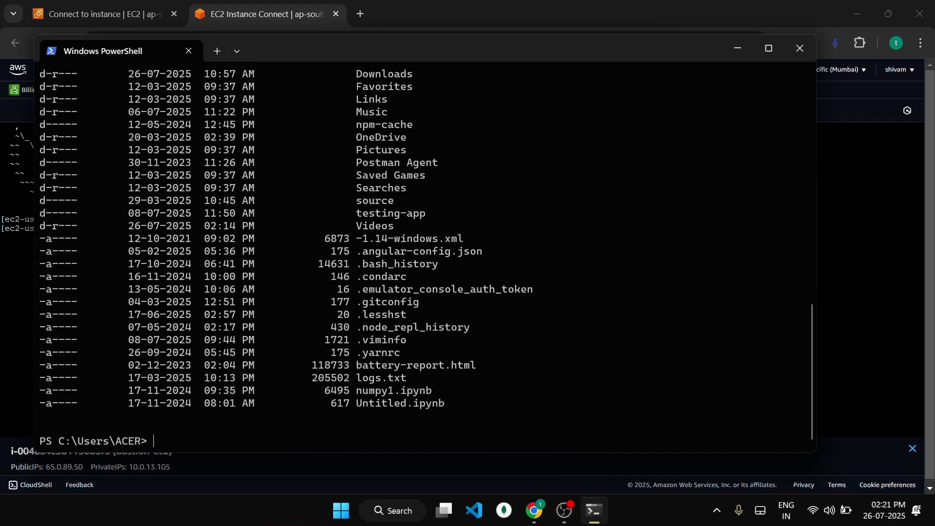
# - Change the PowerShell directory to Downloads and list its files, discarding the unfinished command
pyautogui.write('cd Down')
pyautogui.press('Tab')
pyautogui.press('Return')
pyautogui.write('ls')
pyautogui.press('Return')
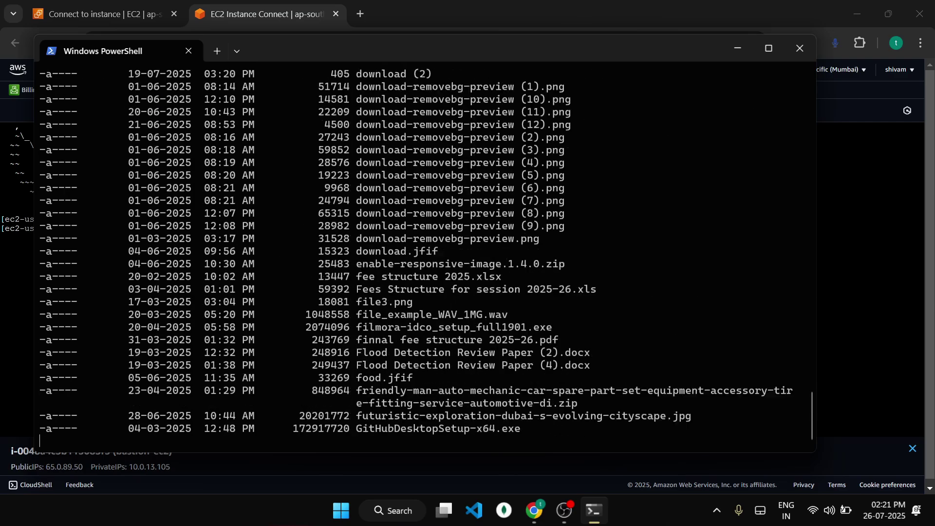
pyautogui.write('ca')
pyautogui.hotkey('ctrl', 'c')
pyautogui.hotkey('ctrl', 'c')
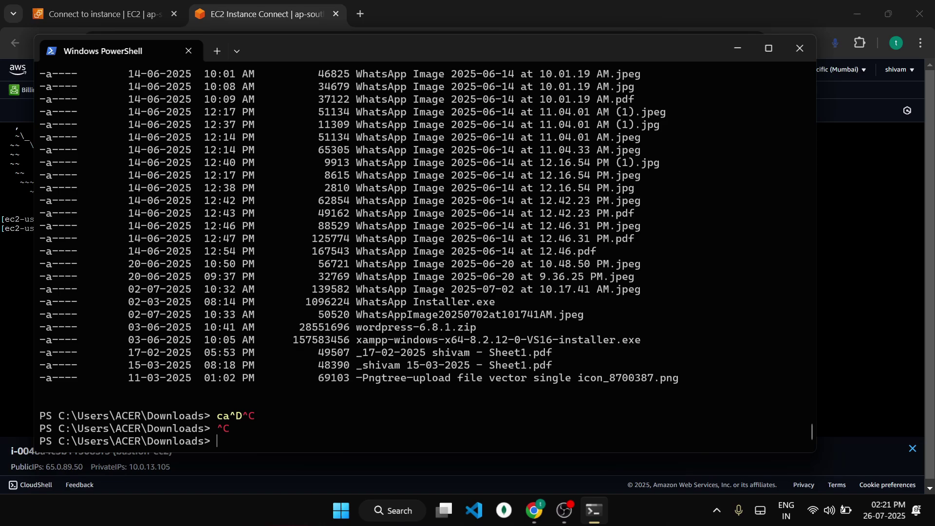
# - Clear the PowerShell console, print the contents of new-key.pem with cat, and copy the whole private key block
pyautogui.write('clear')
pyautogui.press('Return')
pyautogui.write('cat ')
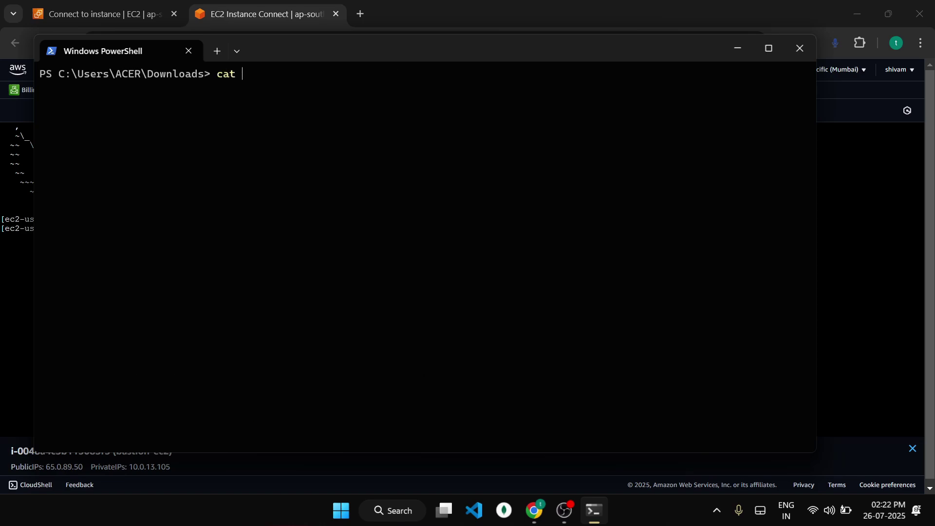
pyautogui.write('ne')
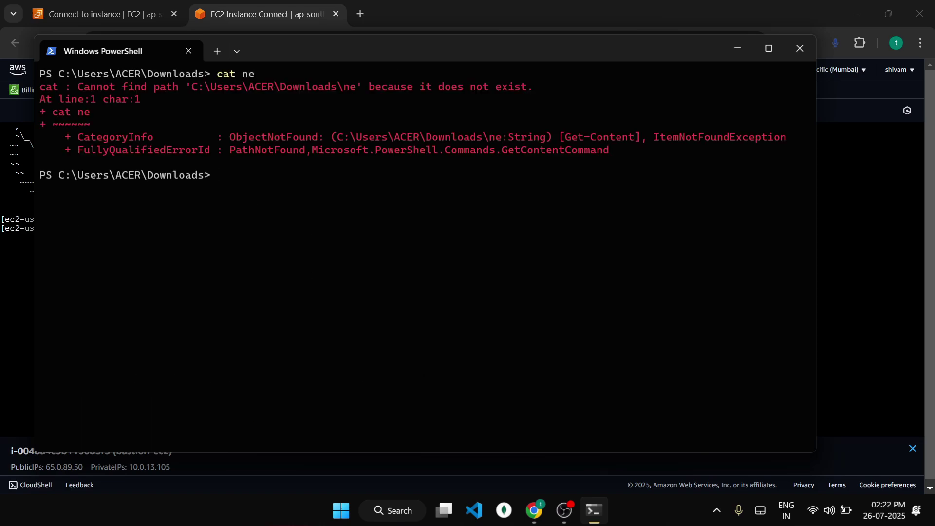
pyautogui.write('cat new')
pyautogui.press('Tab')
pyautogui.press('Return')
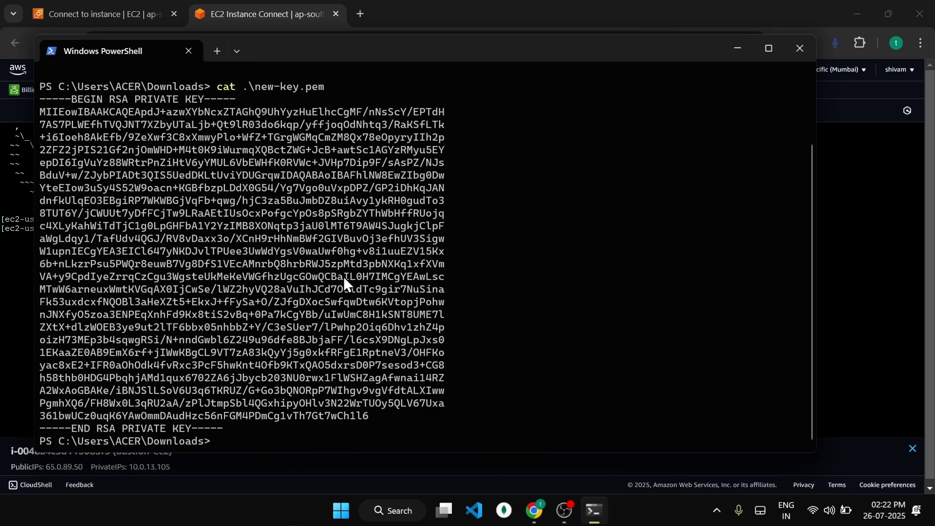
pyautogui.moveTo(226, 429); pyautogui.dragTo(16, 95)
pyautogui.hotkey('ctrl', 'c')
# - Switch to the bastion's browser session, create new-key.pem in vi, paste the private key into it, and save the file
pyautogui.moveTo(534, 519)
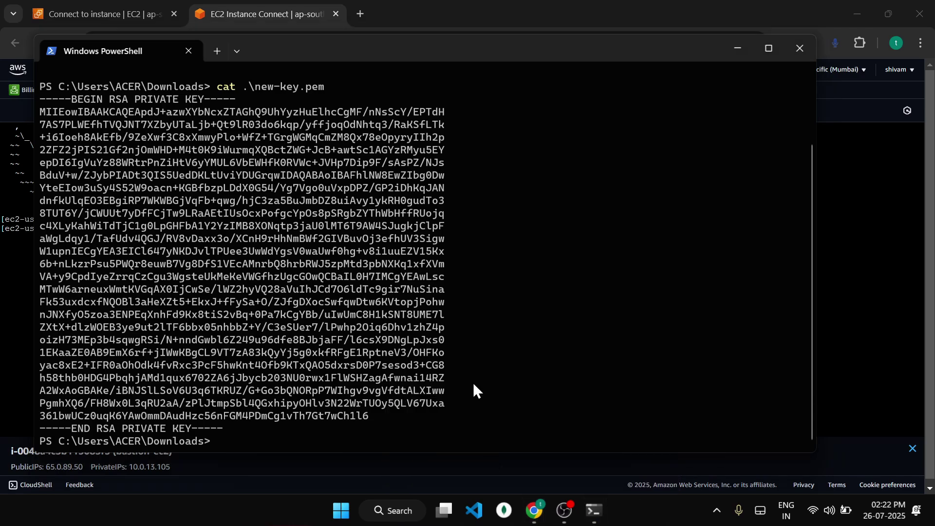
pyautogui.click(467, 451)
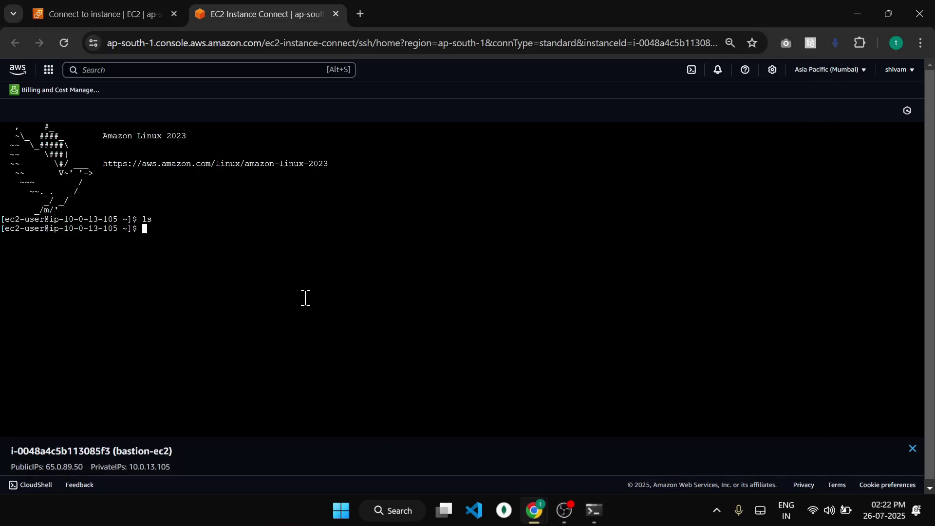
pyautogui.write('vi new-key.pem')
pyautogui.press('Return')
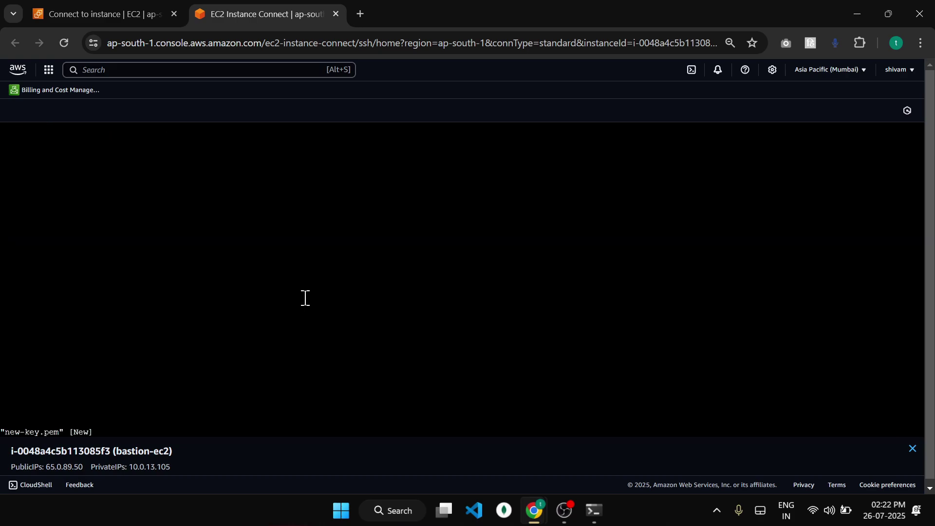
pyautogui.press('i')
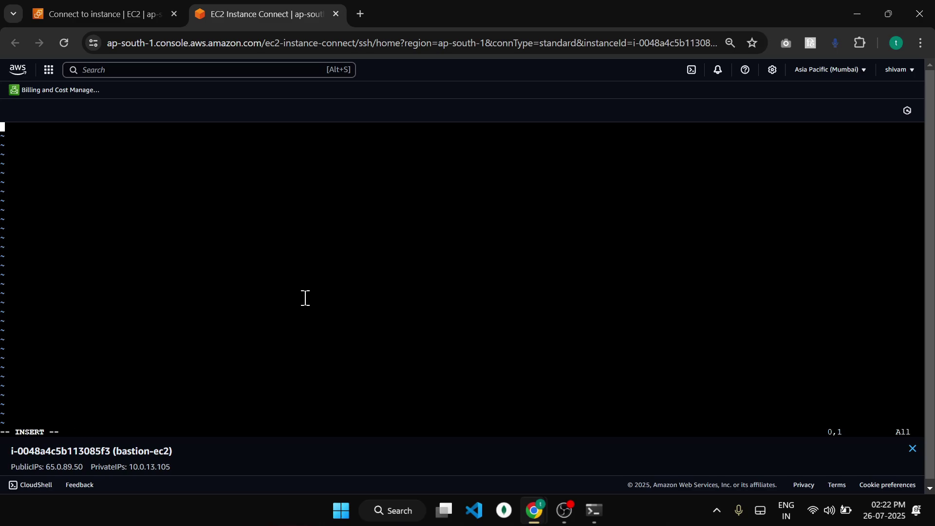
pyautogui.rightClick(305, 298)
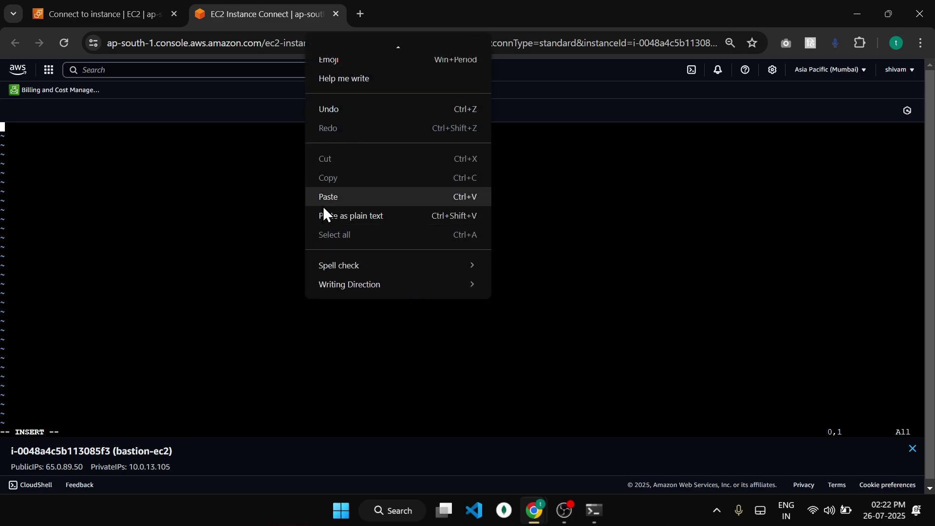
pyautogui.click(326, 200)
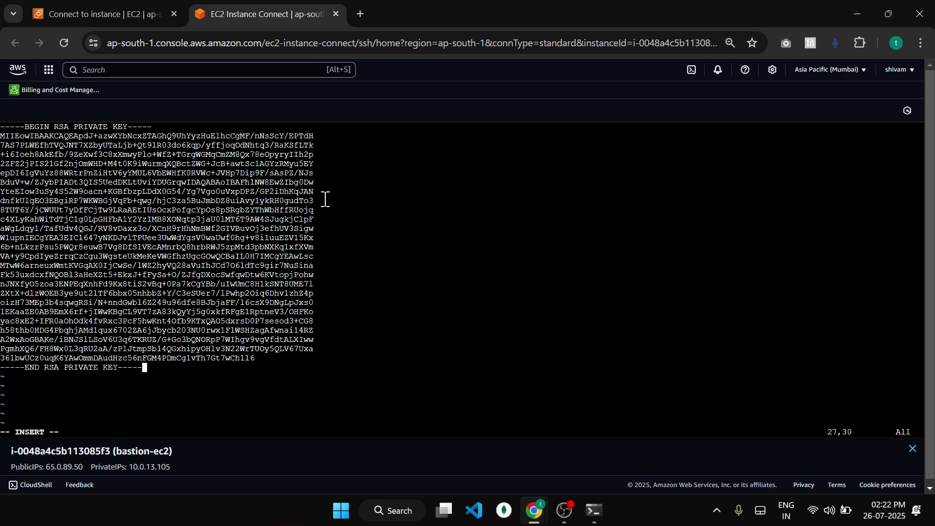
pyautogui.press('Escape')
pyautogui.write(':wq')
pyautogui.press('Return')
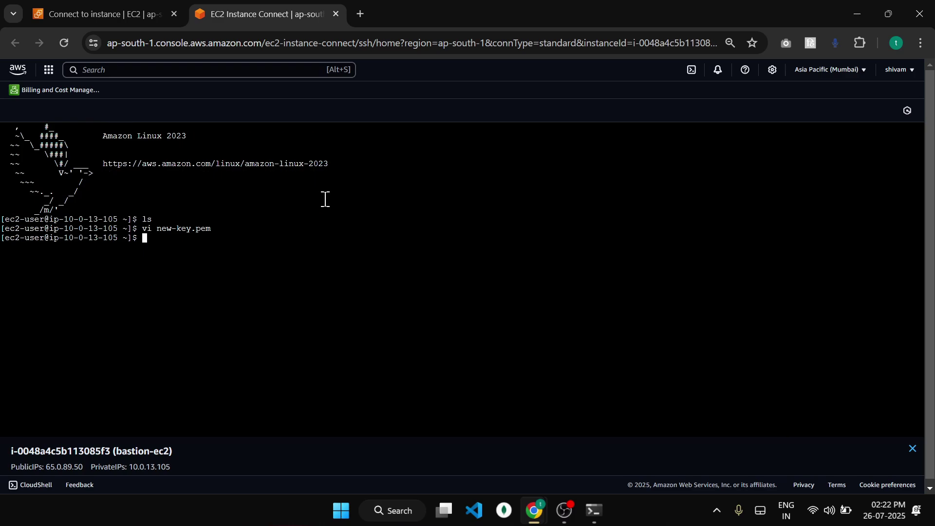
# - List the bastion's home directory with ls and ls -lh to check the permissions of new-key.pem
pyautogui.write('ls')
pyautogui.press('Return')
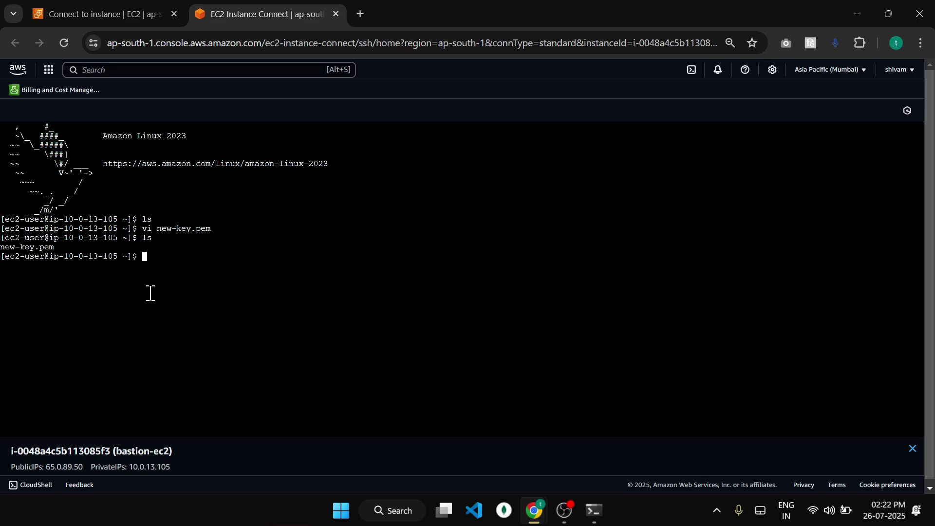
pyautogui.write('ls -lh')
pyautogui.press('Return')
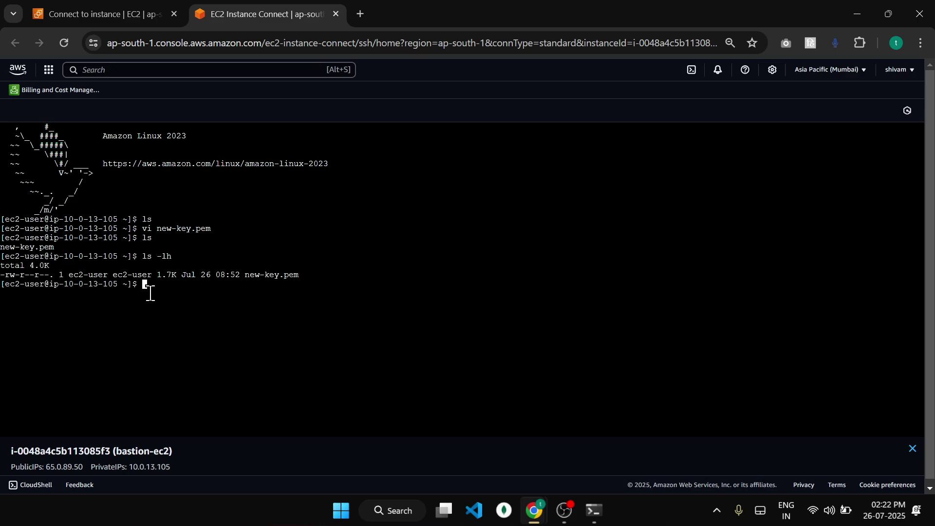
pyautogui.doubleClick(31, 275)
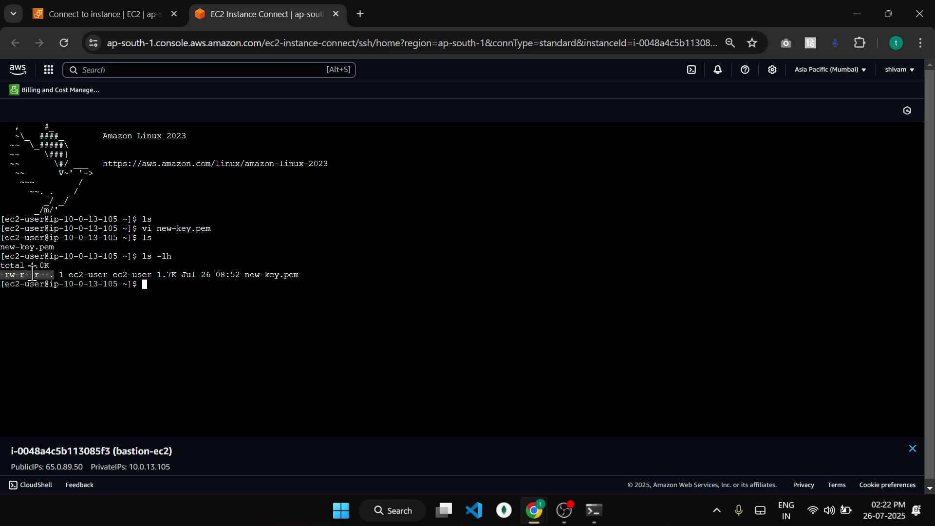
pyautogui.click(72, 273)
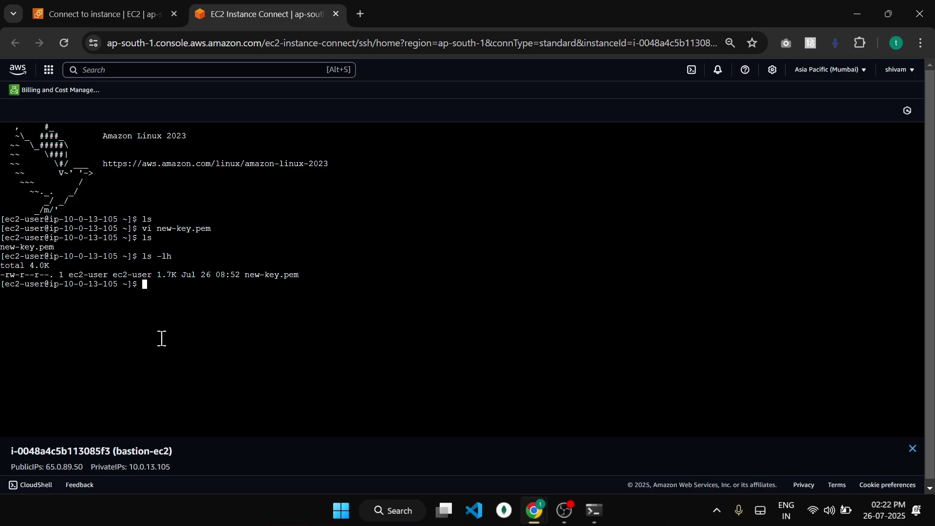
# - Restrict the key file with chmod 400 new-key.pem and list its permissions again with ls -lh
pyautogui.write('chmod 400 n')
pyautogui.press('Tab')
pyautogui.press('Return')
pyautogui.press('Up')
pyautogui.press('Up')
pyautogui.press('Return')
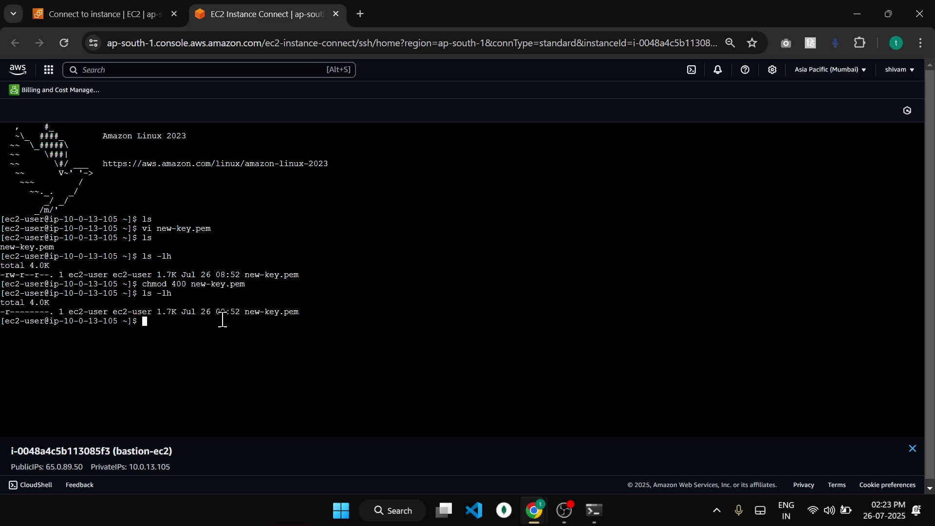
pyautogui.click(93, 7)
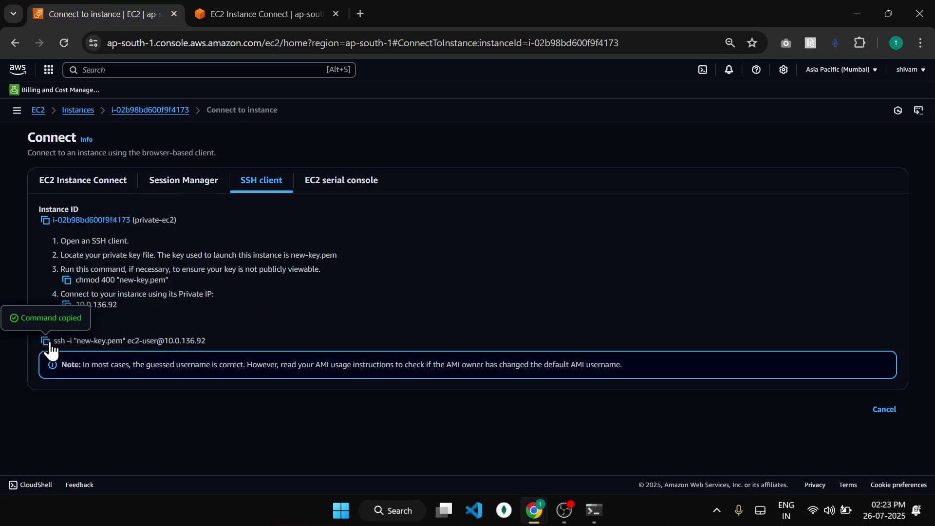
pyautogui.click(254, 3)
pyautogui.rightClick(316, 310)
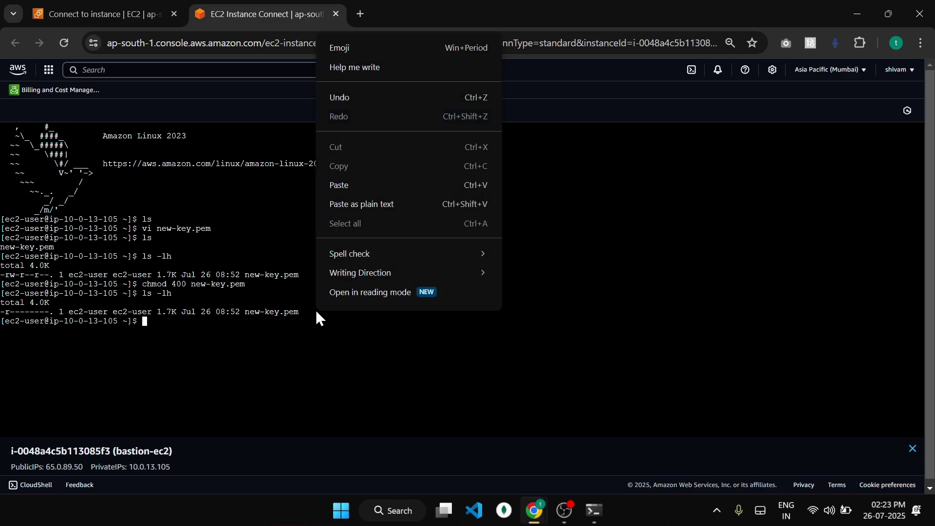
pyautogui.click(350, 185)
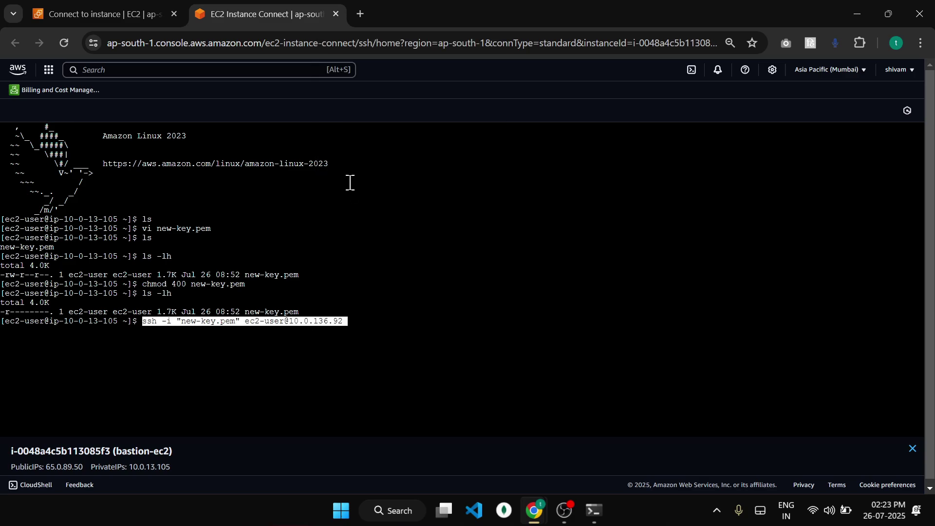
pyautogui.press('Return')
pyautogui.write('yes')
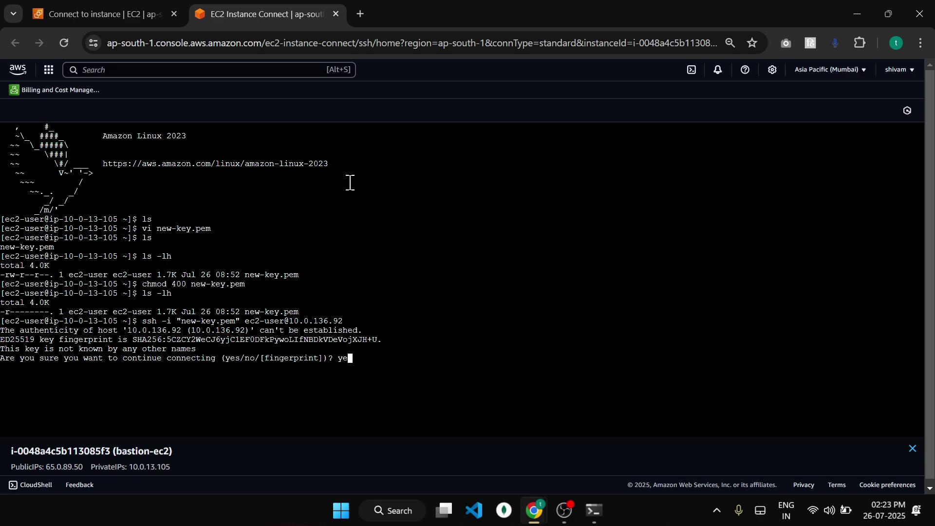
pyautogui.press('Return')
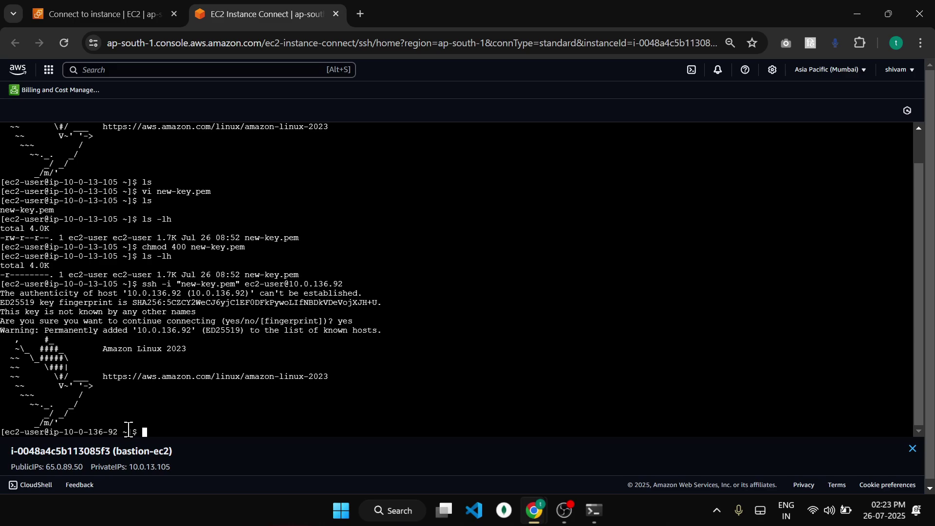
# - Compare the IP address in the SSH prompt with the public and private IPv4 addresses in private-ec2's instance summary
pyautogui.moveTo(119, 429); pyautogui.dragTo(59, 431)
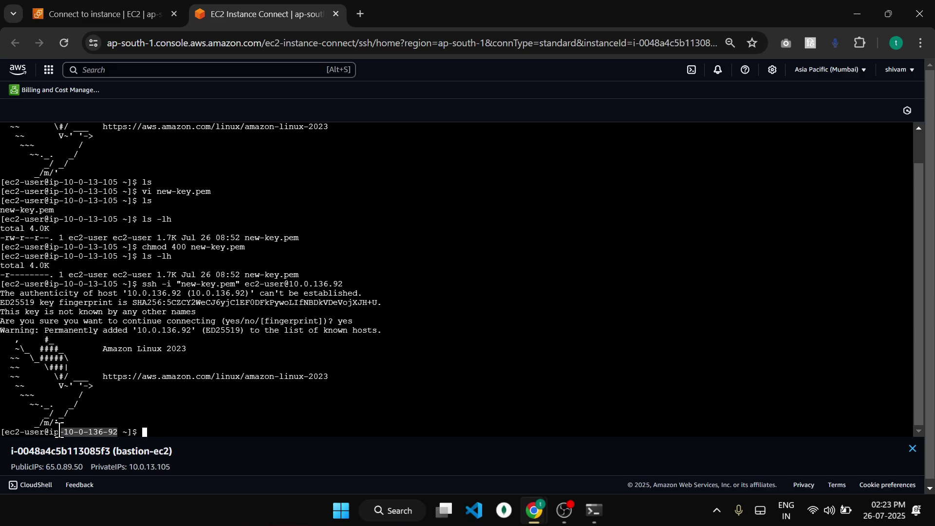
pyautogui.click(116, 6)
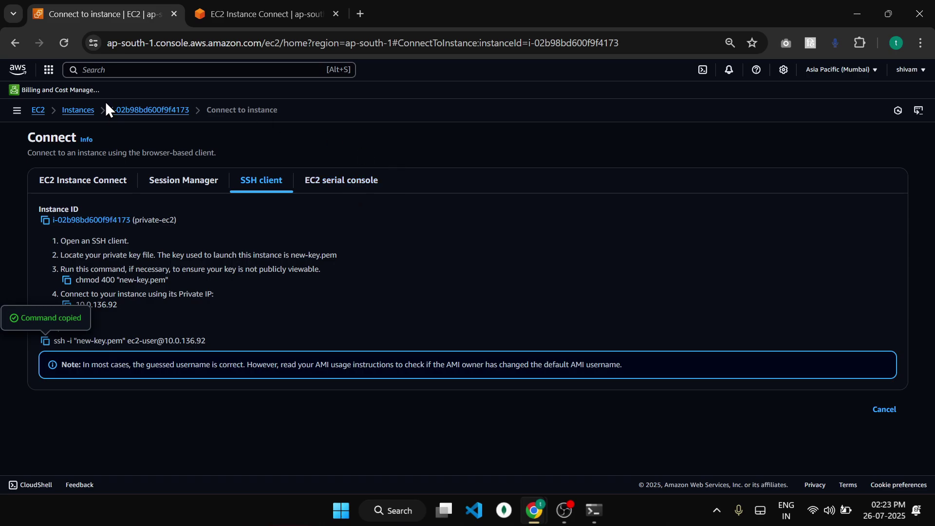
pyautogui.click(80, 112)
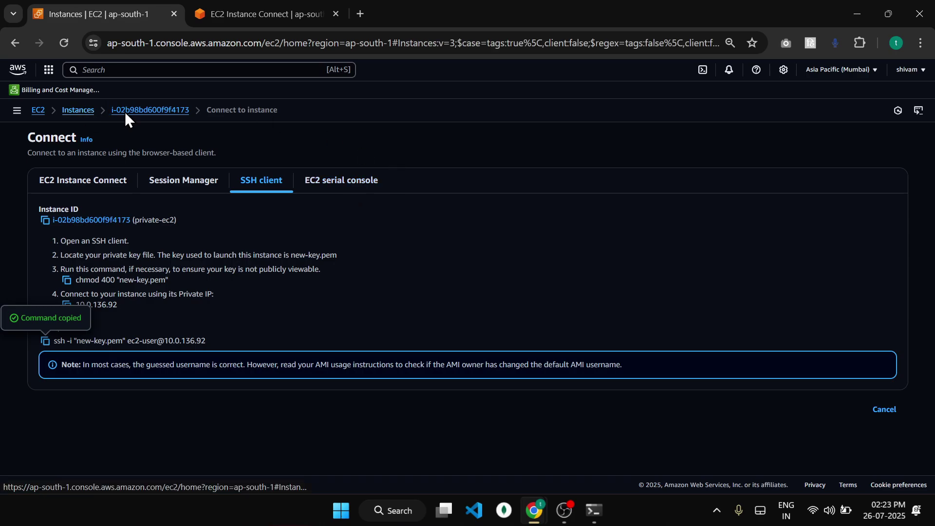
pyautogui.click(125, 112)
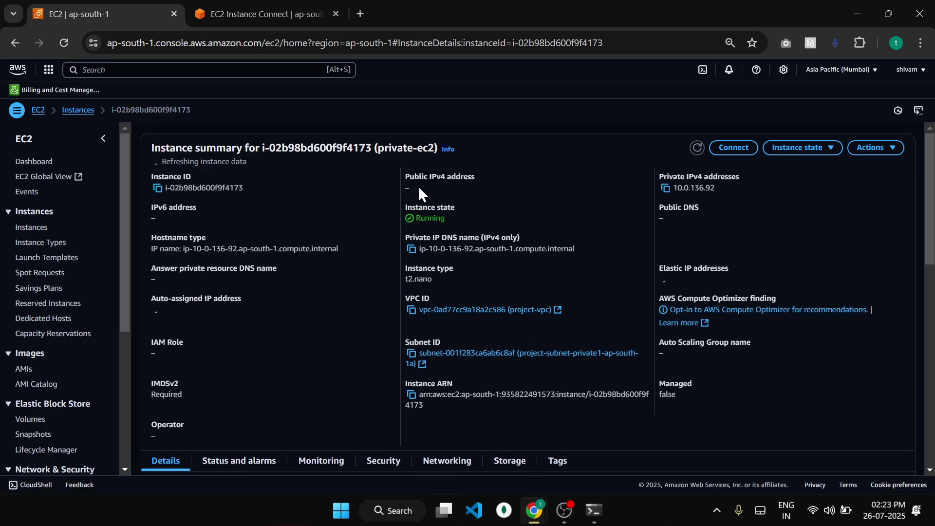
pyautogui.moveTo(405, 175); pyautogui.dragTo(504, 173)
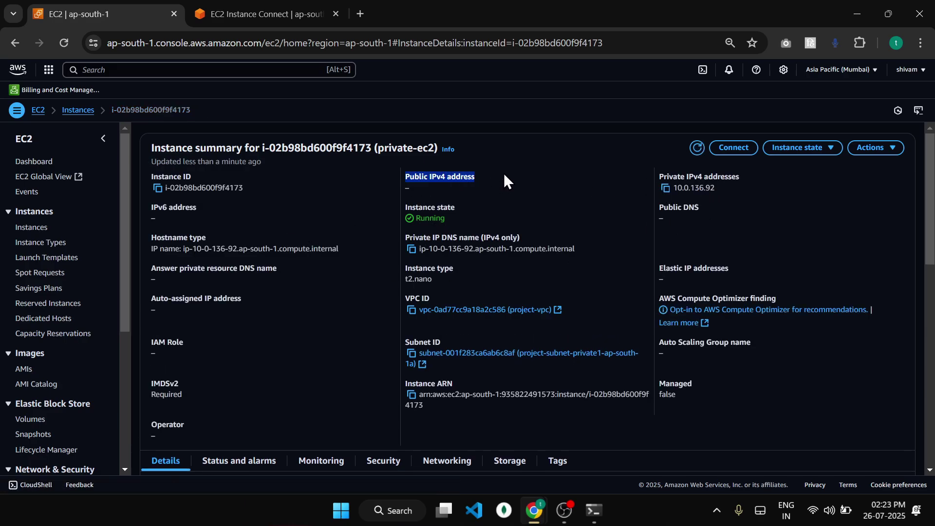
pyautogui.click(666, 188)
pyautogui.click(241, 3)
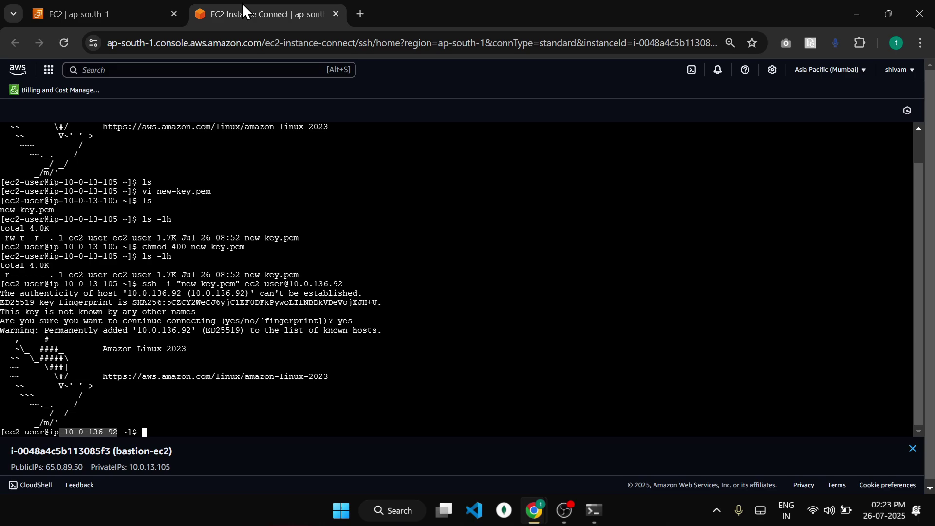
pyautogui.click(39, 9)
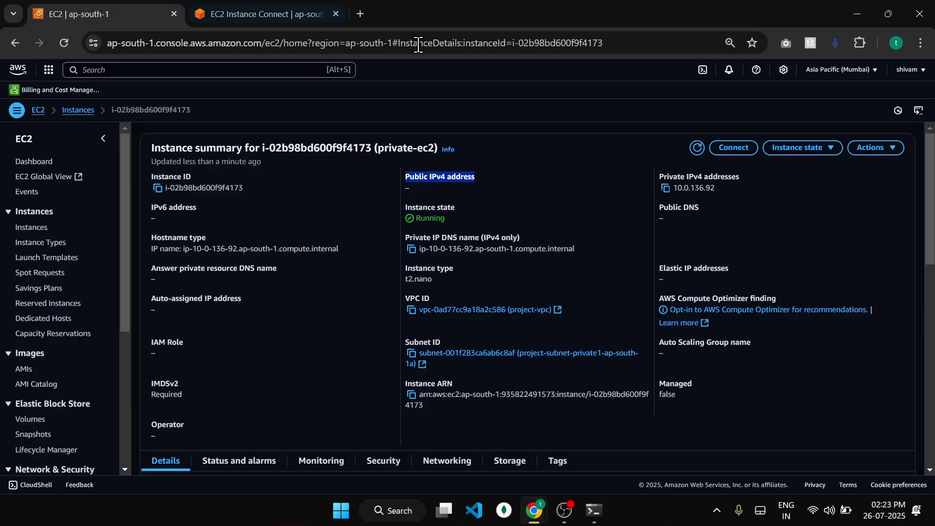
pyautogui.click(225, 4)
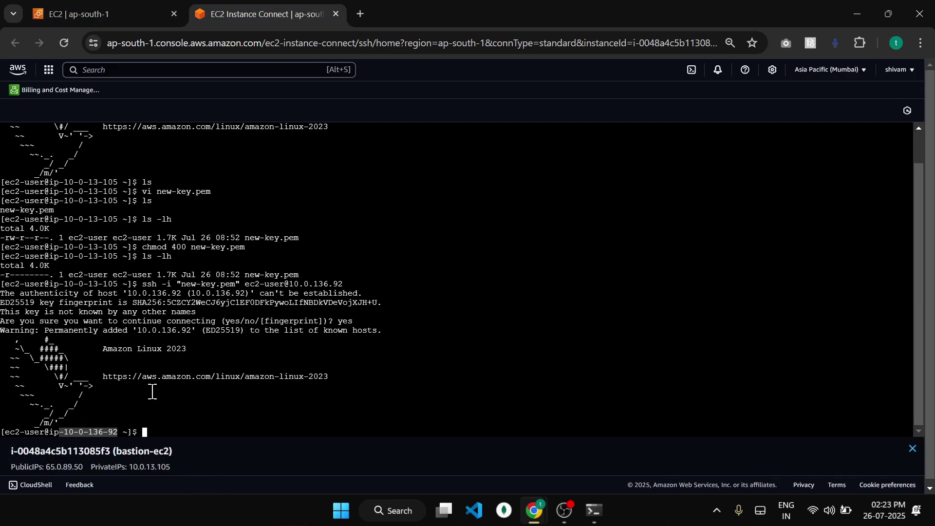
pyautogui.click(209, 380)
pyautogui.write('clear')
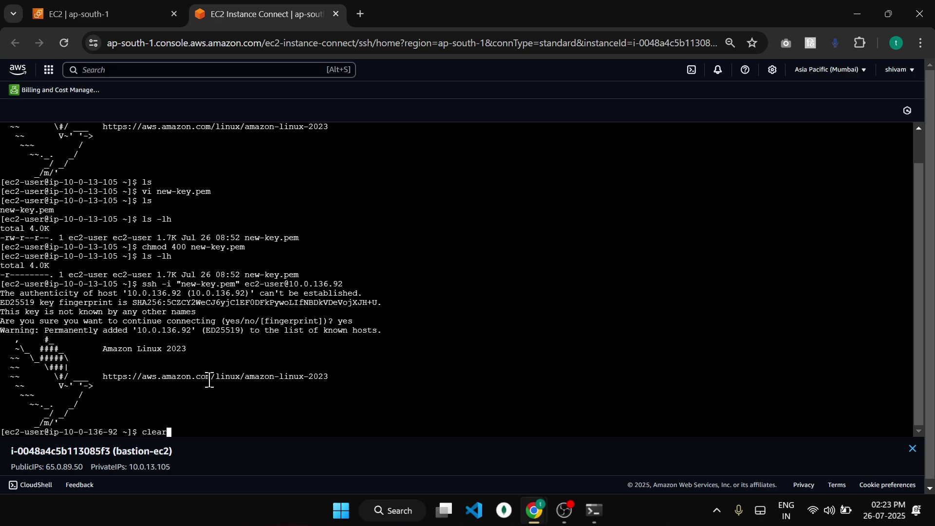
pyautogui.press('Return')
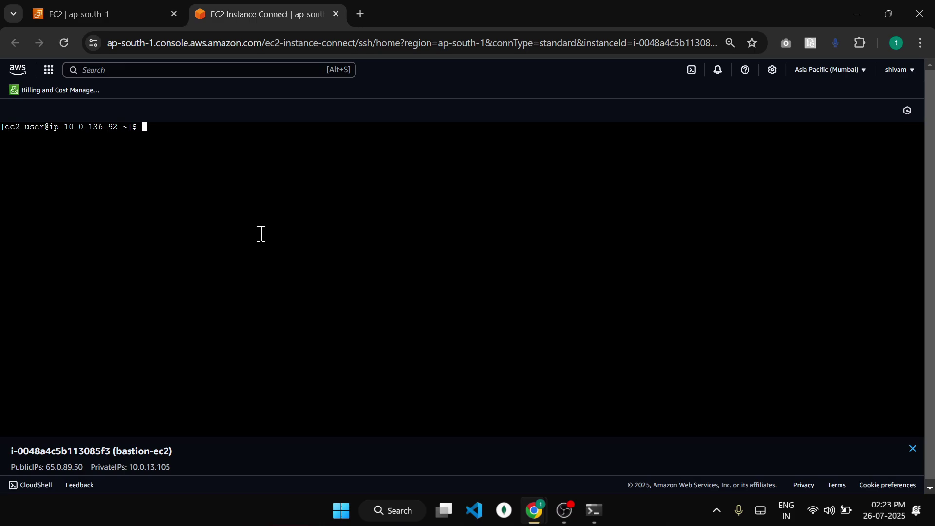
pyautogui.write('clear')
pyautogui.press('Return')
pyautogui.write('curl www.google.com')
pyautogui.press('Return')
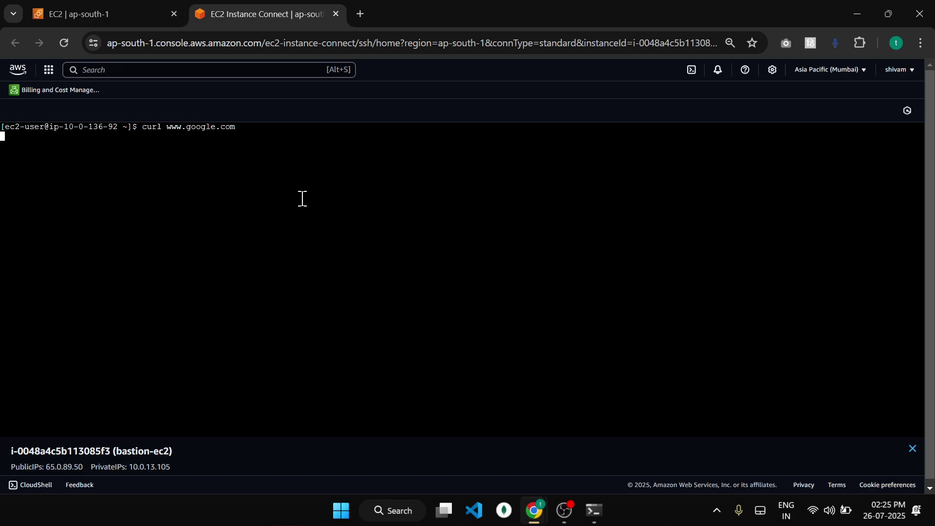
pyautogui.doubleClick(302, 199)
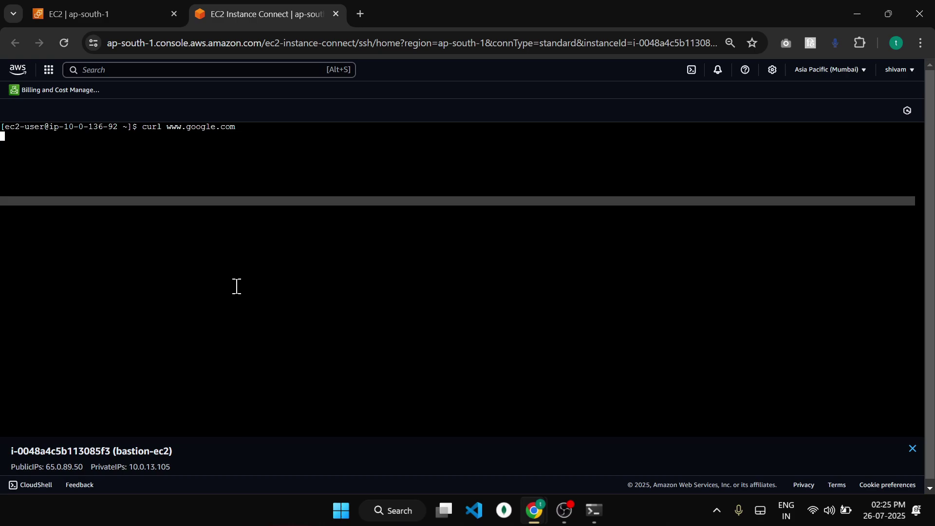
pyautogui.moveTo(71, 172); pyautogui.dragTo(0, 118)
pyautogui.click(143, 210)
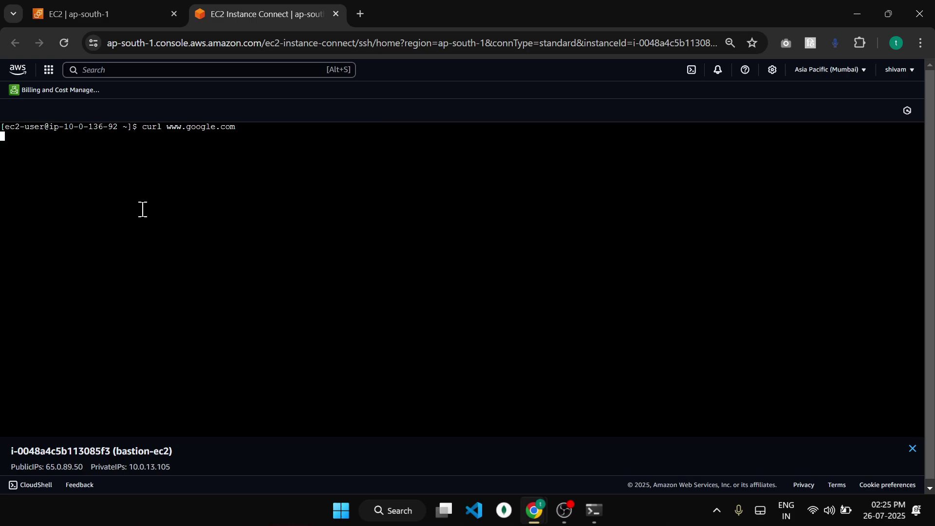
pyautogui.moveTo(223, 208); pyautogui.dragTo(2, 125)
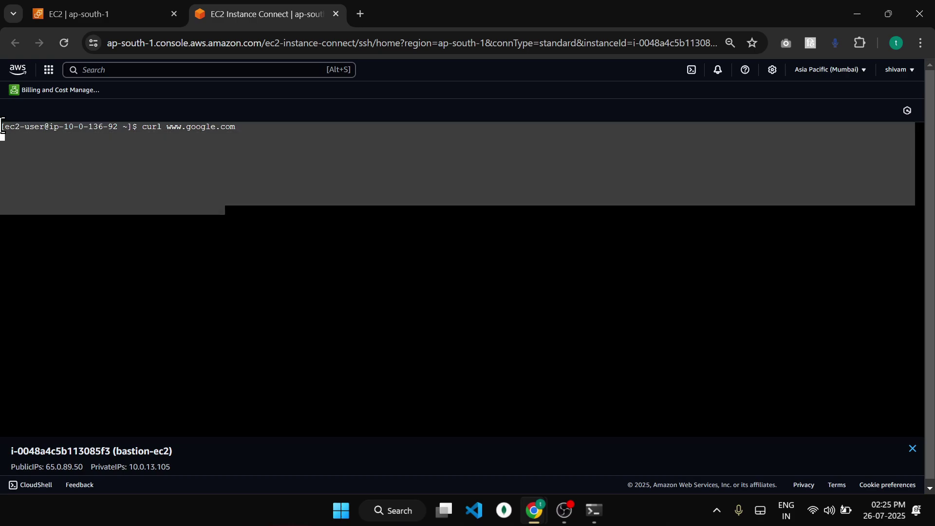
pyautogui.click(217, 158)
# - Start launching a new EC2 instance from the EC2 dashboard and name it NAT-ec2
pyautogui.click(98, 4)
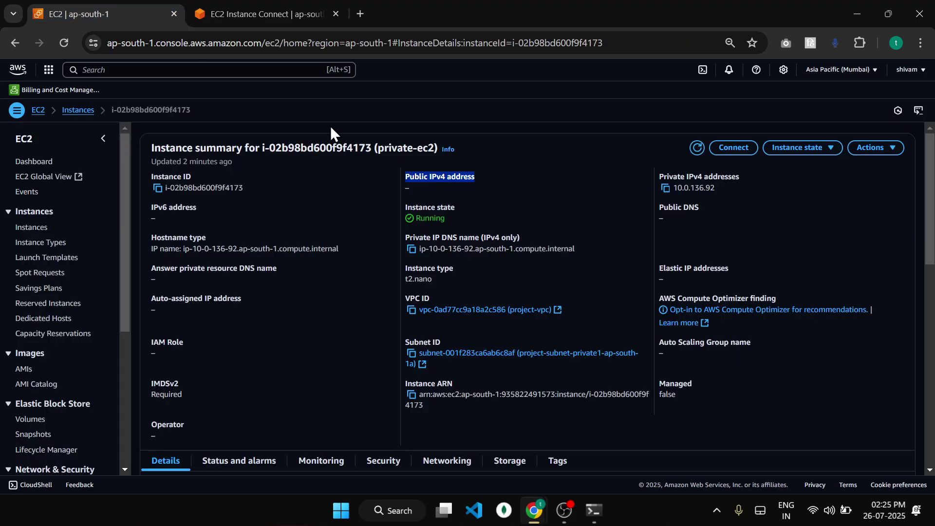
pyautogui.click(38, 110)
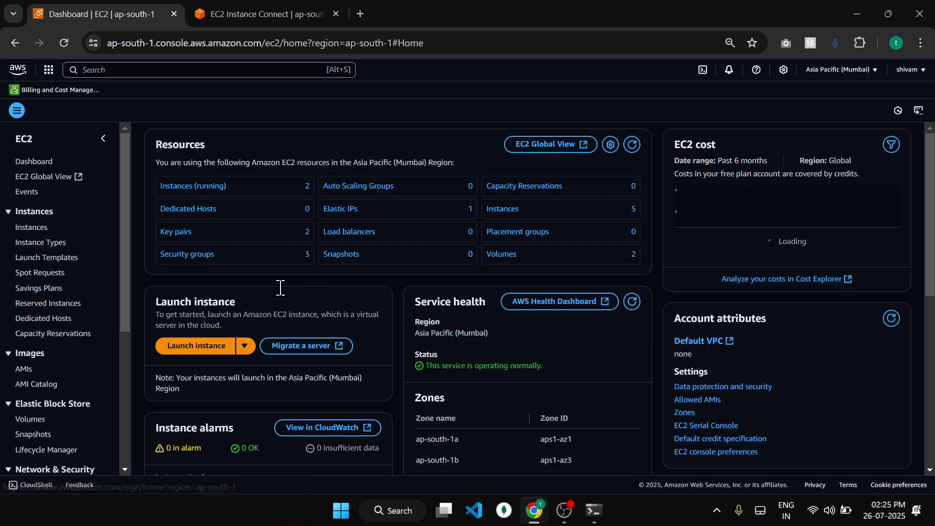
pyautogui.scroll(-5, 317, 268)
pyautogui.scroll(5, 330, 267)
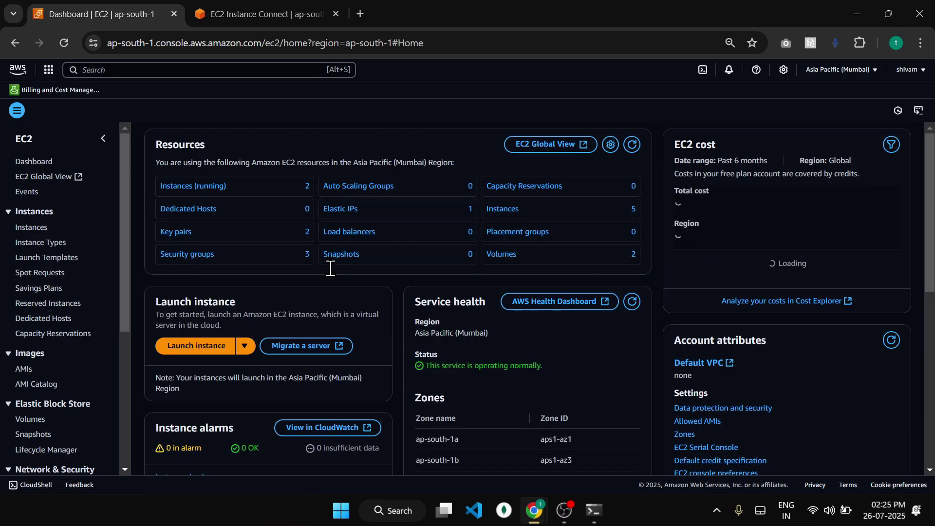
pyautogui.click(181, 346)
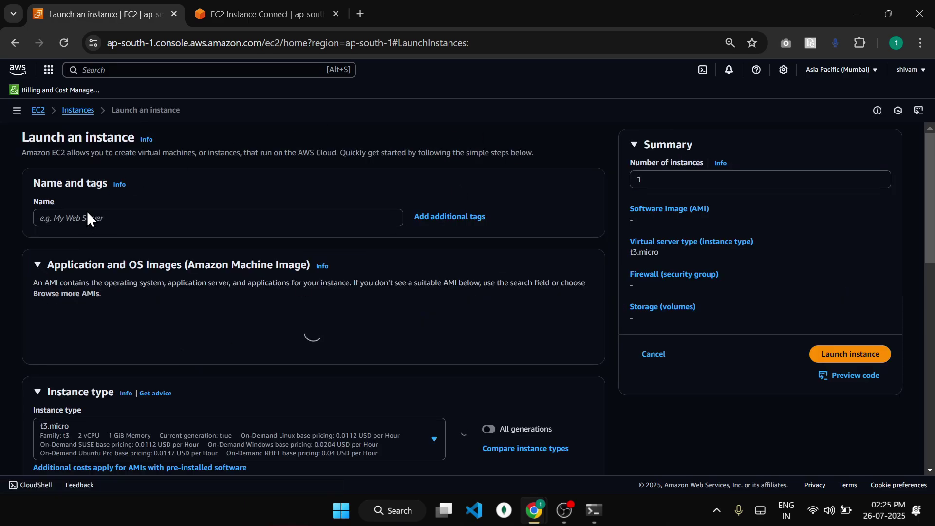
pyautogui.click(72, 218)
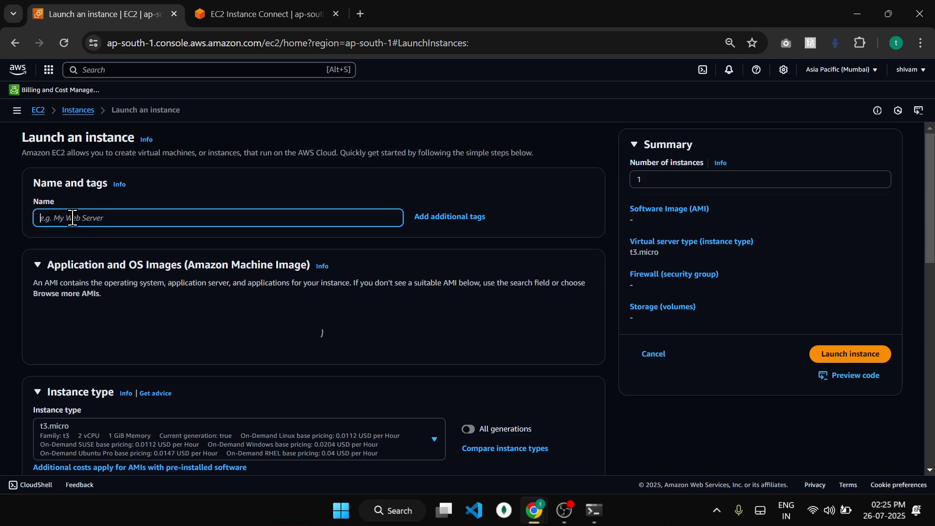
pyautogui.write('NAT-e')
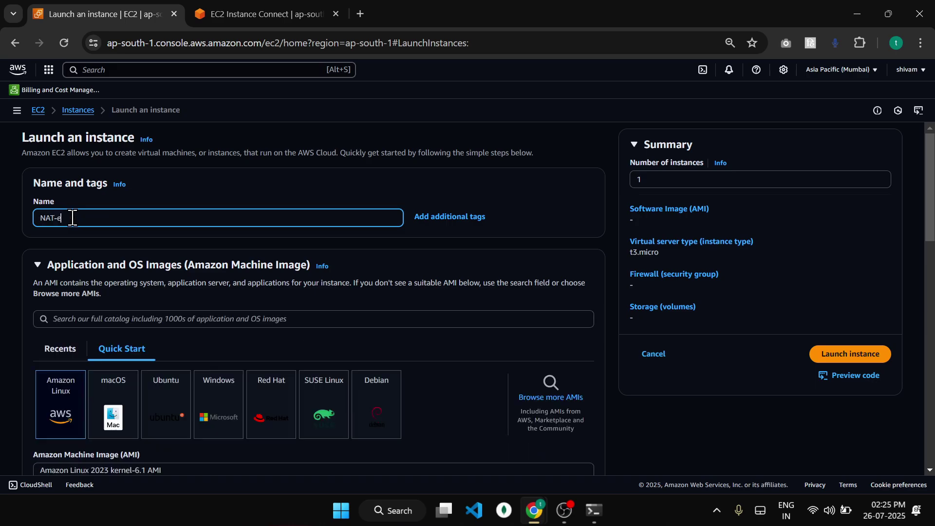
pyautogui.write('c2')
pyautogui.scroll(-8, 569, 487)
pyautogui.click(569, 509)
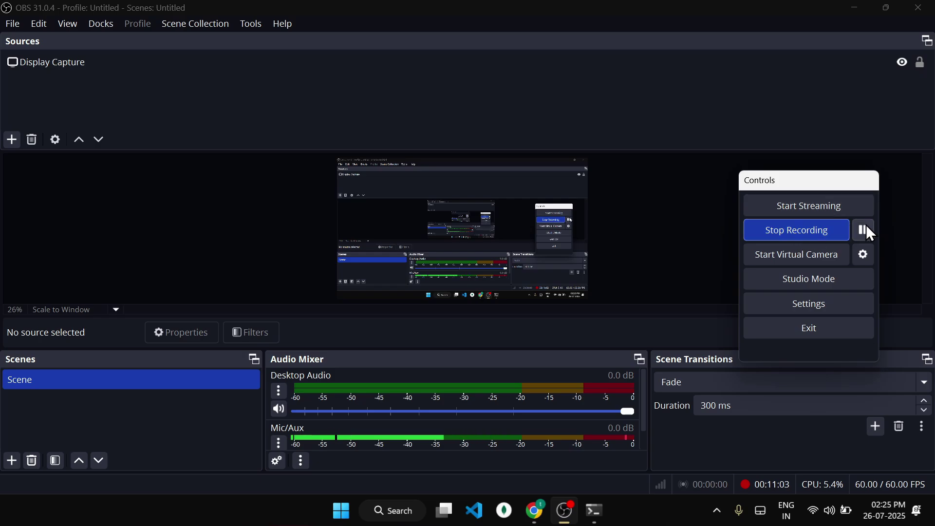
pyautogui.click(540, 519)
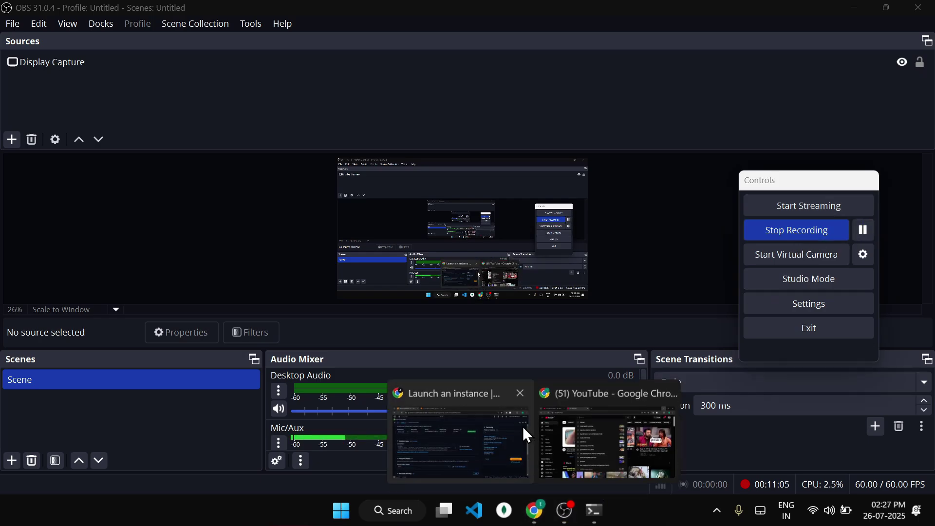
pyautogui.click(516, 427)
pyautogui.scroll(9, 357, 167)
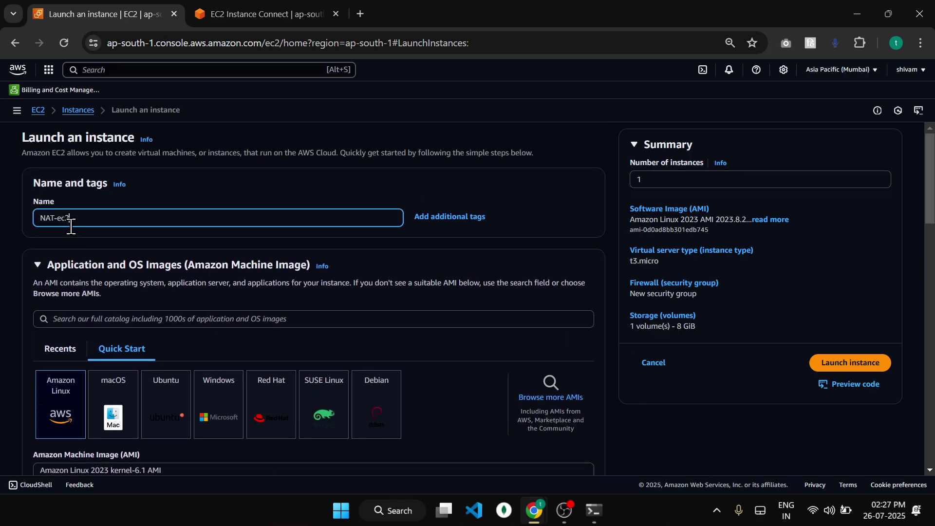
# - Browse more AMIs, search the catalog for amzn-ami-vpc-nat, and show the matching Community AMIs
pyautogui.moveTo(101, 216); pyautogui.dragTo(7, 221)
pyautogui.scroll(-2, 211, 275)
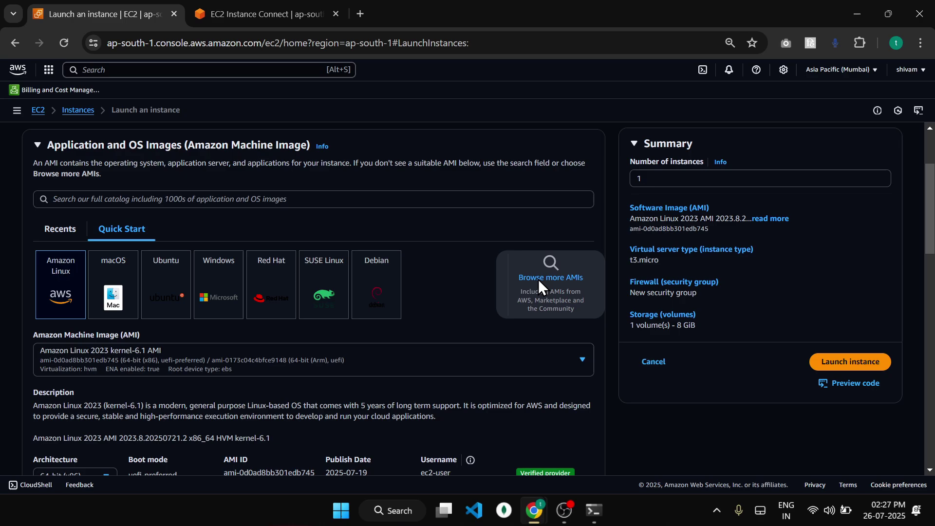
pyautogui.click(539, 279)
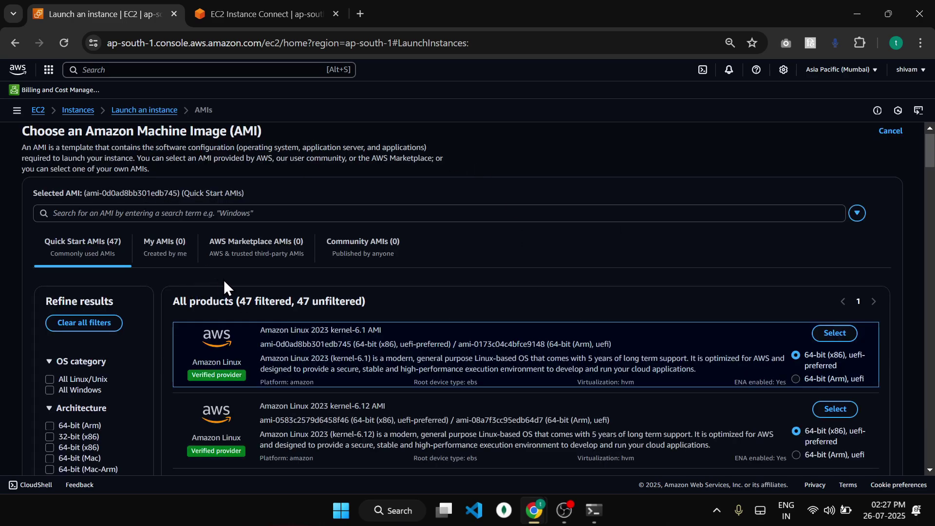
pyautogui.click(148, 213)
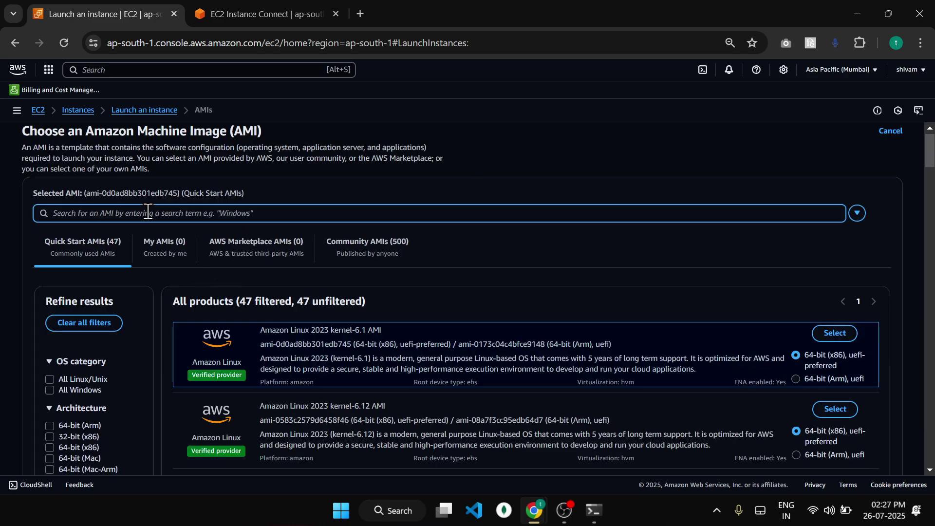
pyautogui.write('amzn-ami-vpc-nat')
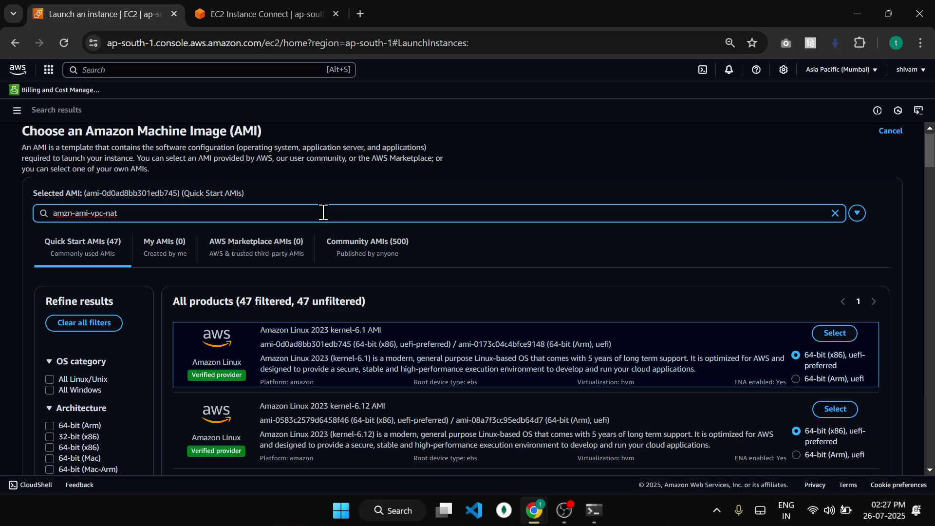
pyautogui.press('Return')
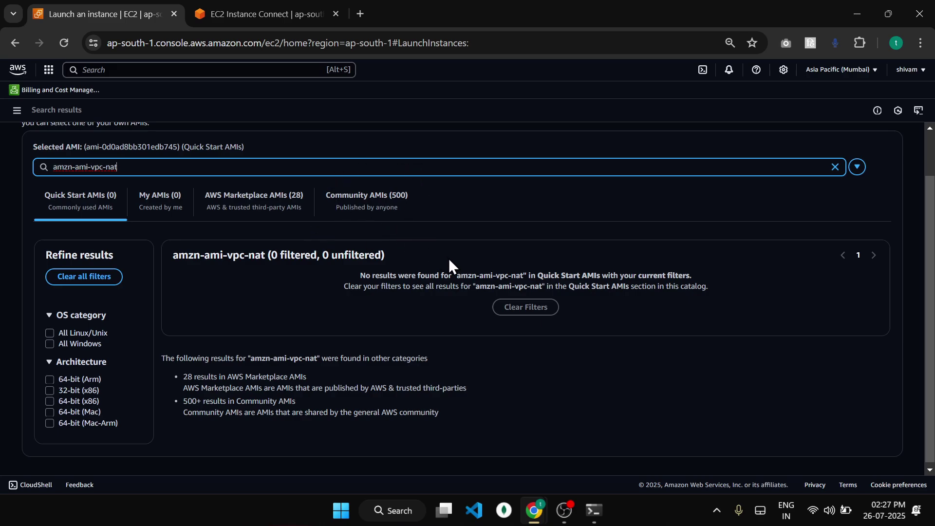
pyautogui.click(379, 198)
pyautogui.click(378, 197)
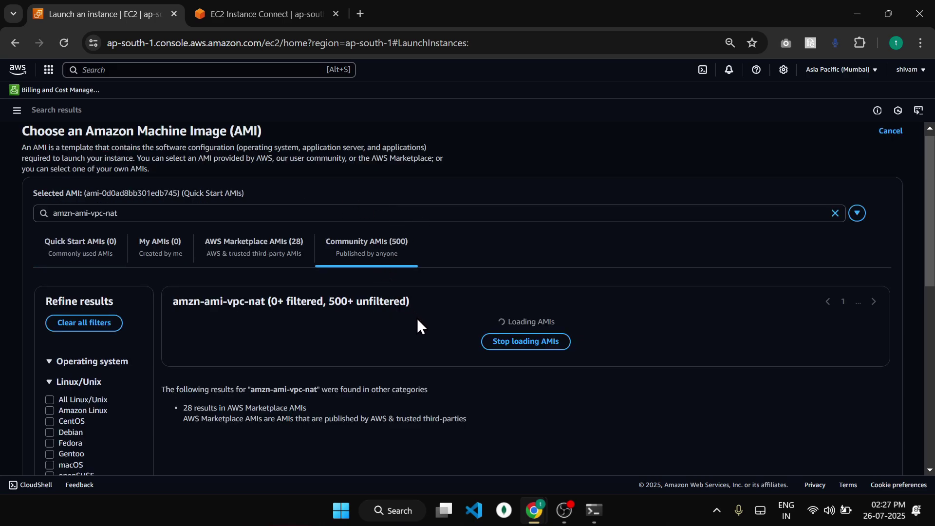
# - Select the amzn-ami-vpc-nat-2018.03.0.20230724.0-x86_64-ebs community AMI for the new instance
pyautogui.scroll(-5, 417, 317)
pyautogui.scroll(5, 418, 320)
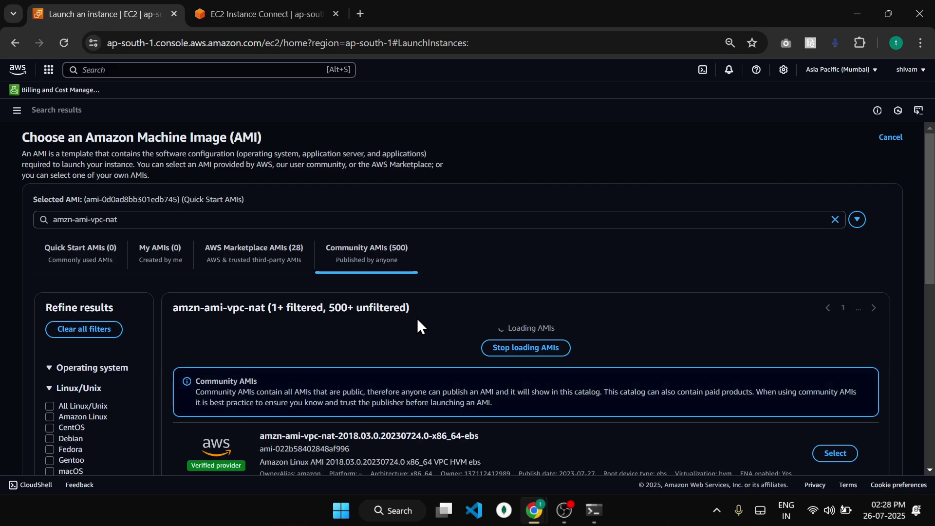
pyautogui.scroll(-2, 447, 402)
pyautogui.scroll(-1, 446, 402)
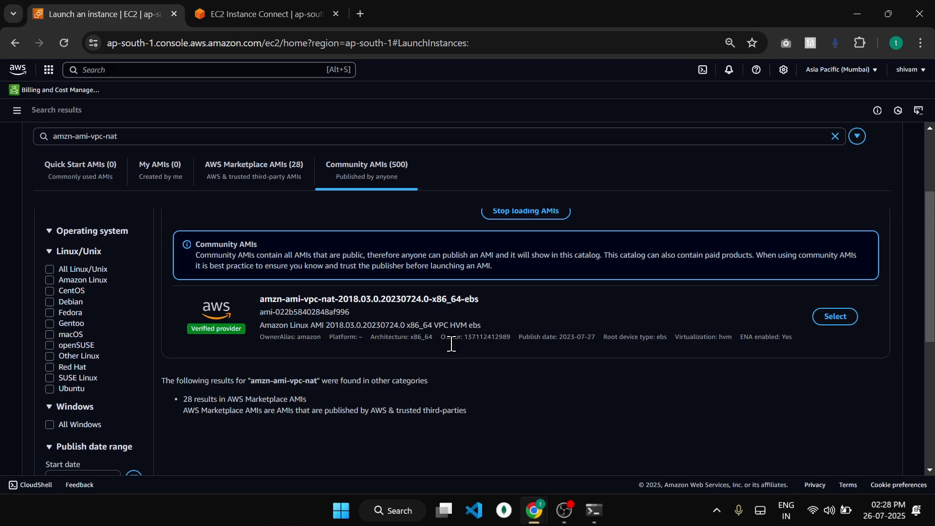
pyautogui.moveTo(511, 340); pyautogui.dragTo(464, 338)
pyautogui.click(834, 317)
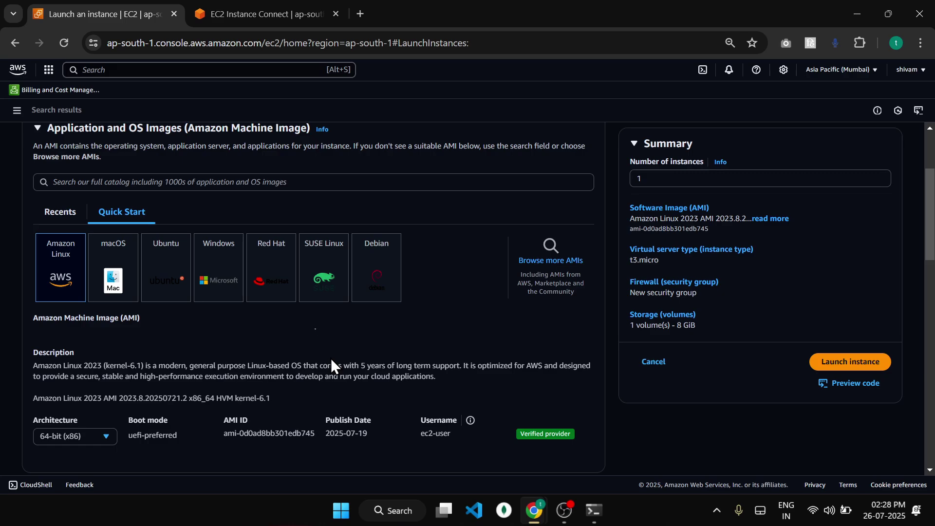
pyautogui.scroll(2, 331, 360)
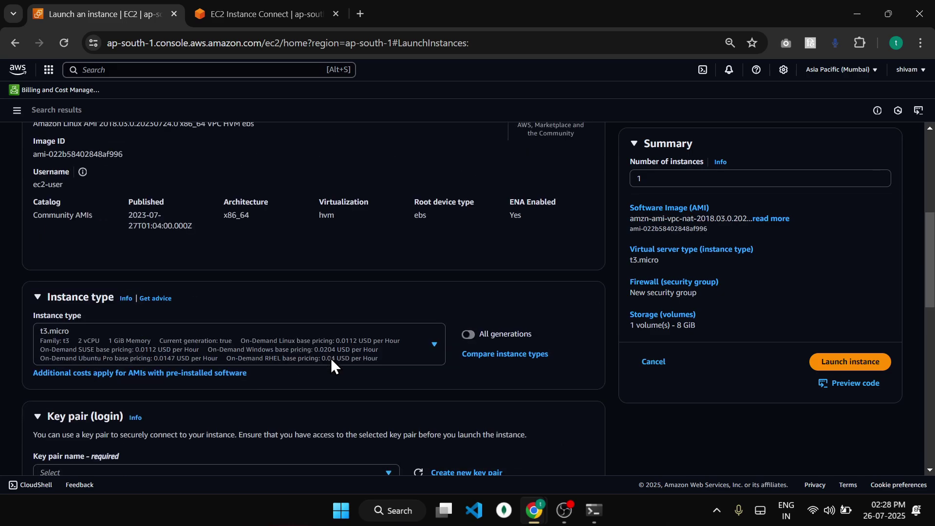
# - Set the instance type to t2.nano and choose new-key as the key pair
pyautogui.click(430, 359)
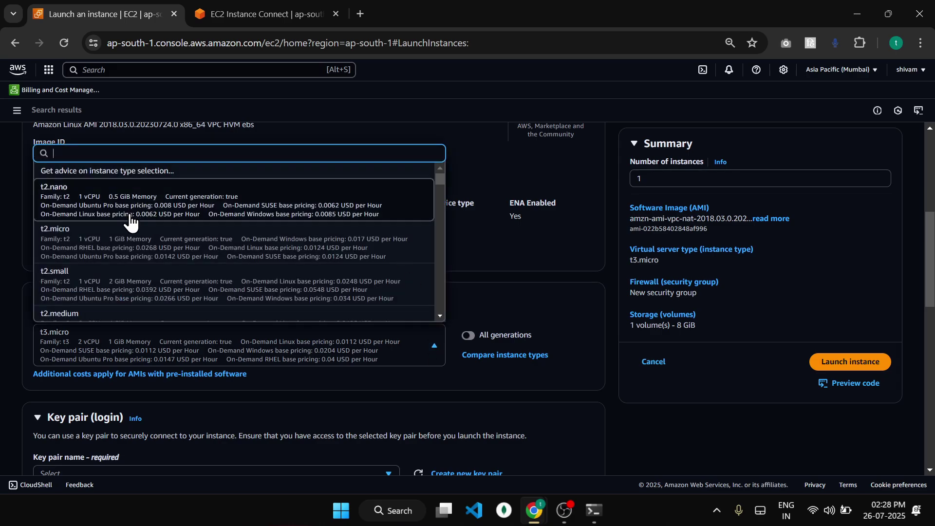
pyautogui.click(239, 217)
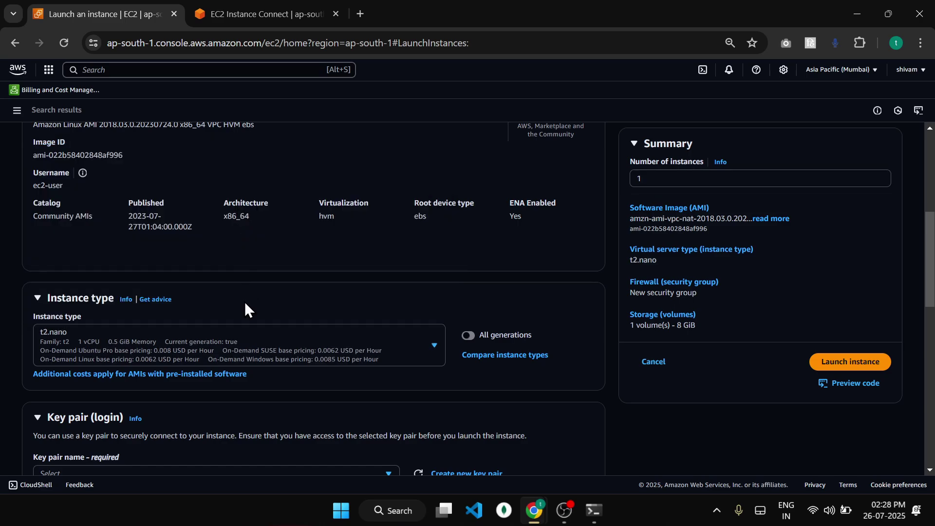
pyautogui.scroll(-3, 245, 302)
pyautogui.click(176, 302)
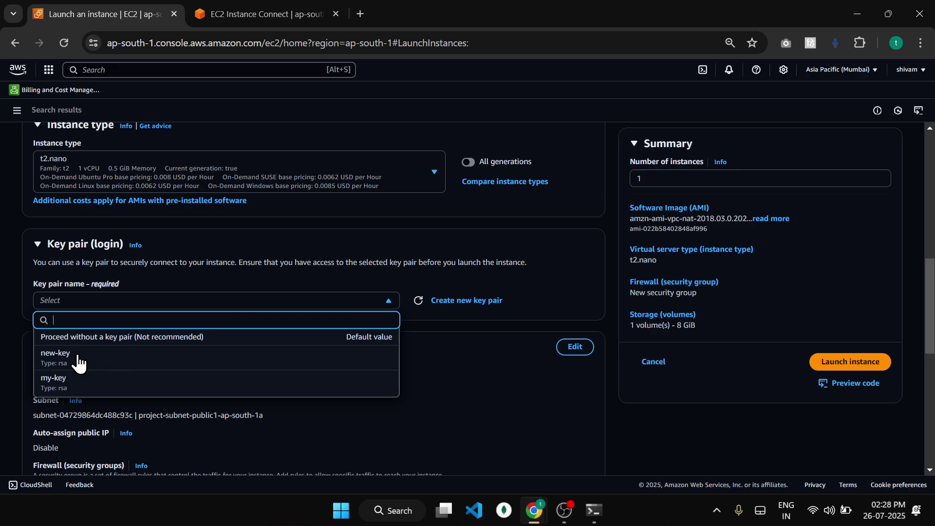
pyautogui.click(78, 361)
# - Review the network and storage settings, keep them as they are, and launch the NAT instance
pyautogui.scroll(-3, 275, 414)
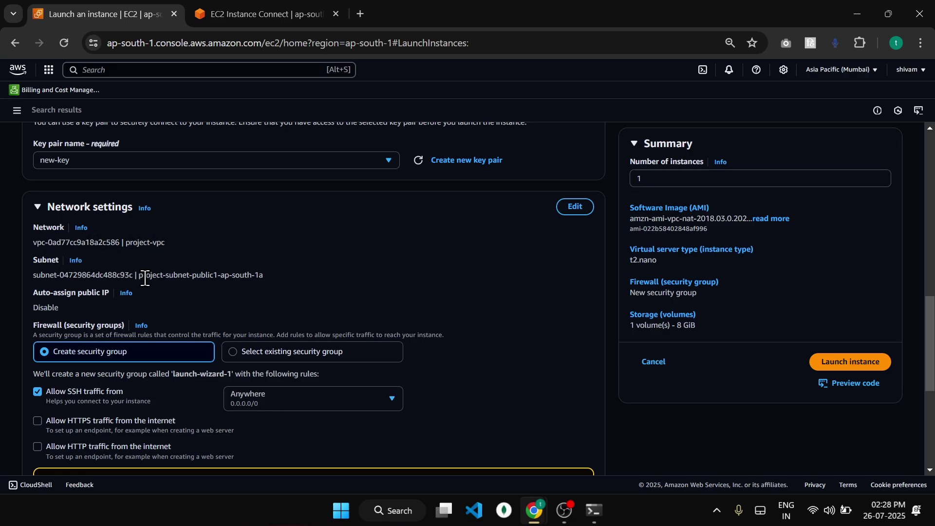
pyautogui.scroll(-4, 213, 266)
pyautogui.scroll(-2, 147, 313)
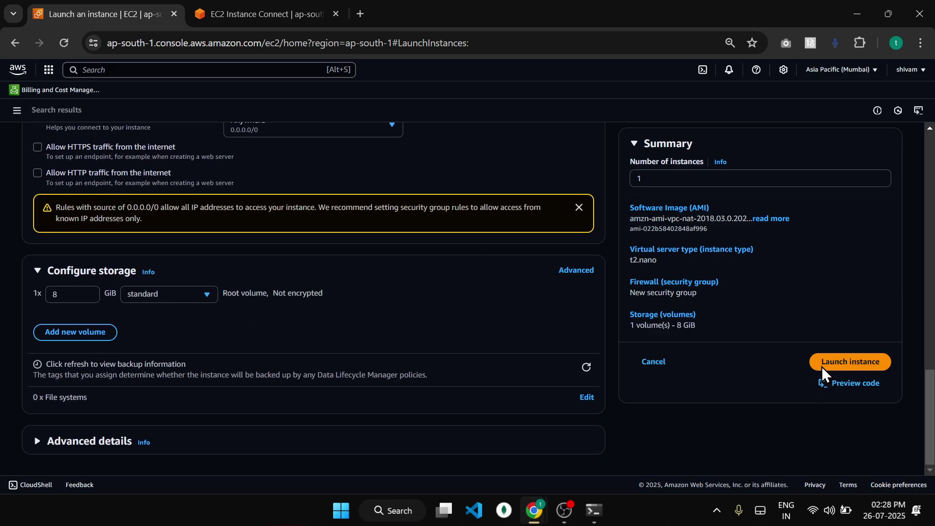
pyautogui.click(856, 366)
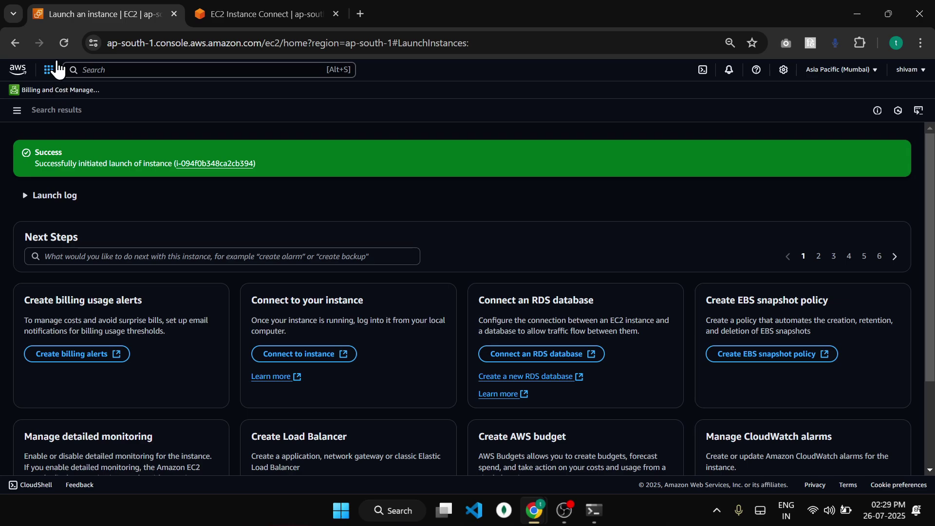
pyautogui.click(222, 5)
pyautogui.press('Up')
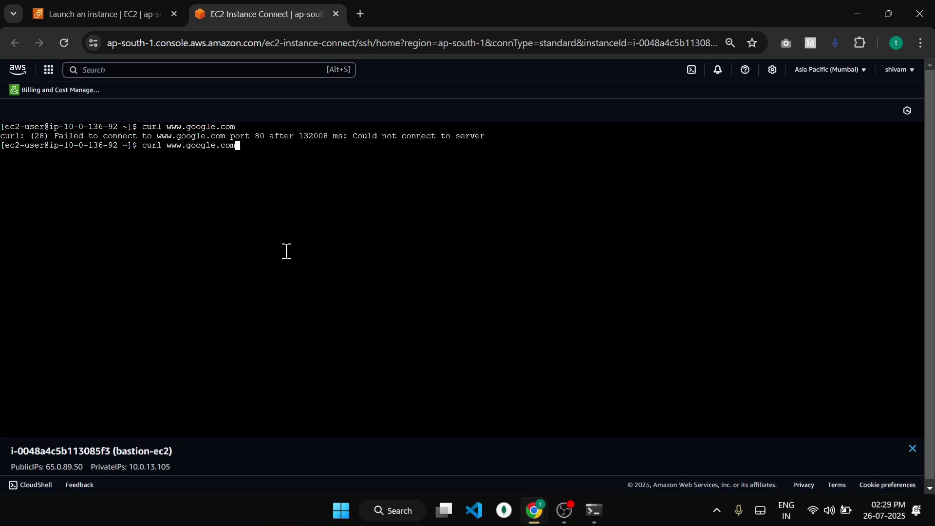
pyautogui.press('Return')
pyautogui.moveTo(258, 142)
pyautogui.mouseDown()
pyautogui.moveTo(128, 155)
pyautogui.moveTo(246, 141)
pyautogui.mouseUp()
pyautogui.click(141, 150)
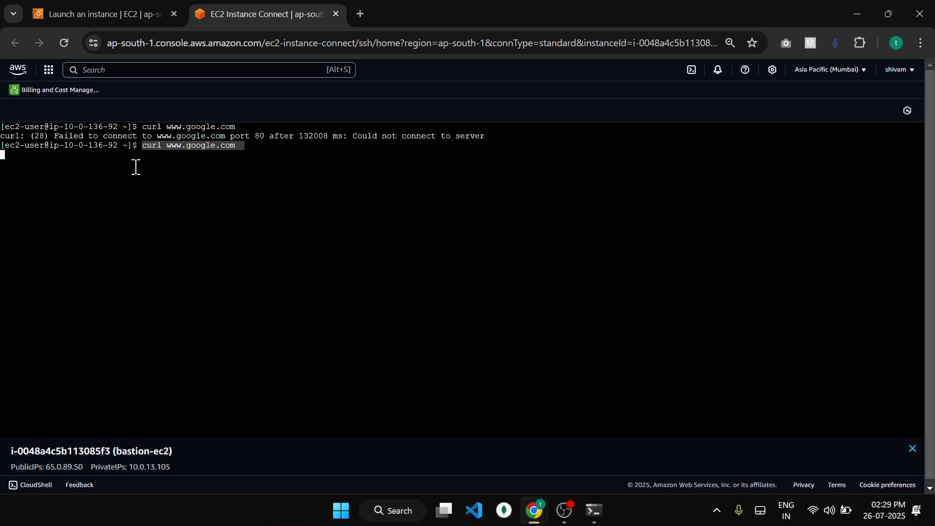
# - Search the AWS console for vpc, open the VPC service, and open the details of project-vpc
pyautogui.click(133, 11)
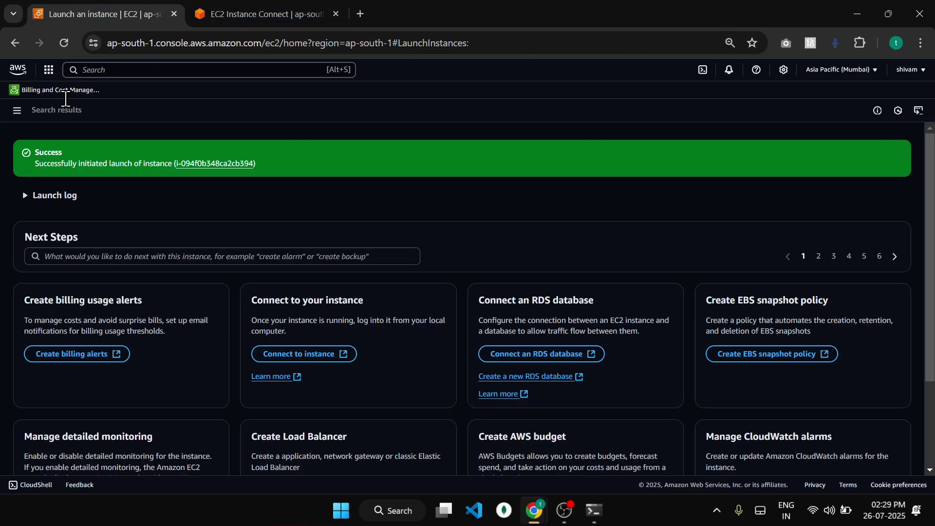
pyautogui.click(88, 72)
pyautogui.write('v')
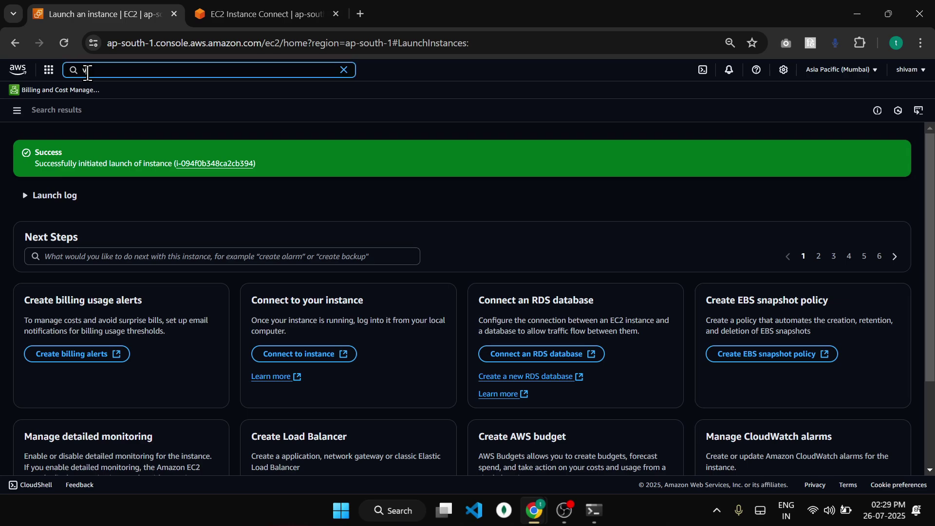
pyautogui.write('pc')
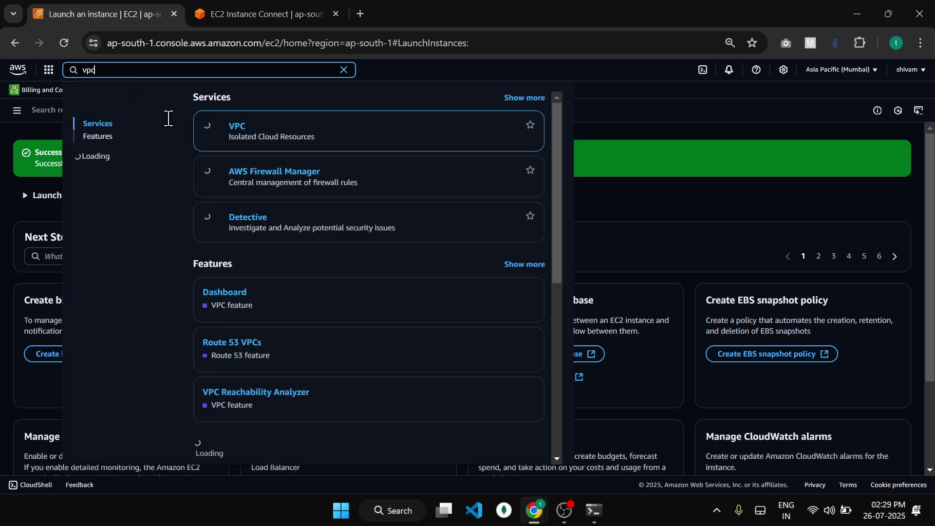
pyautogui.click(235, 129)
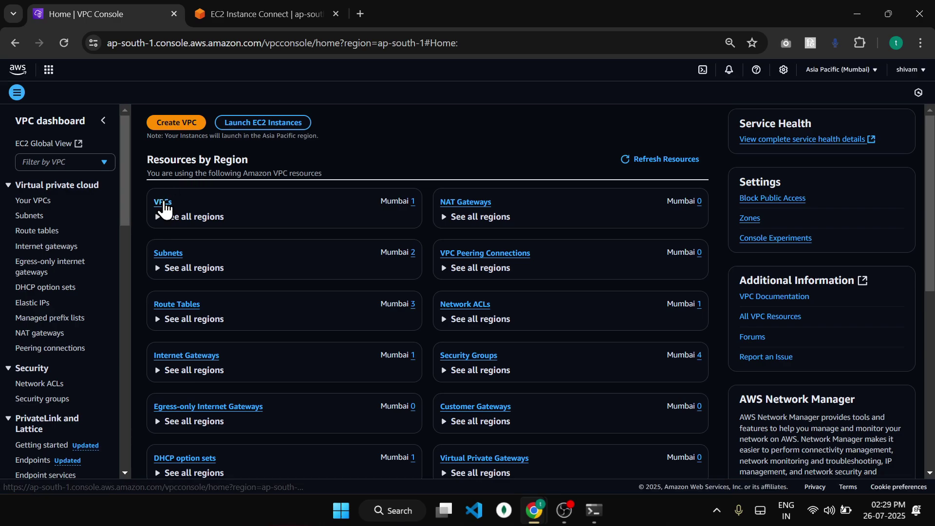
pyautogui.click(164, 202)
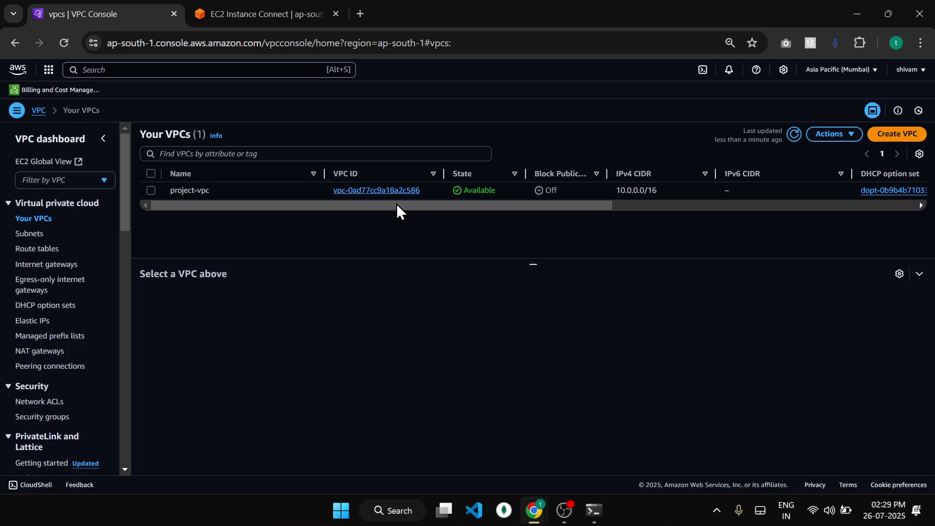
pyautogui.click(399, 191)
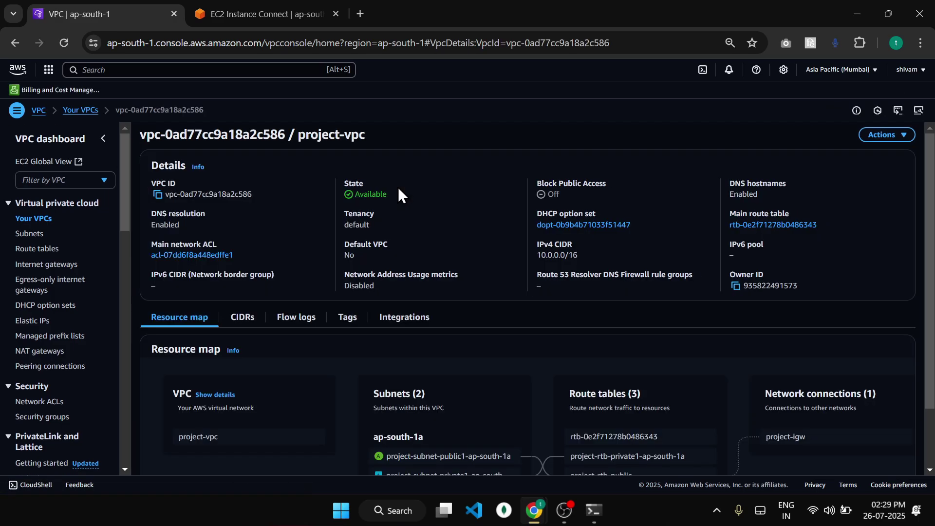
# - Examine project-vpc's resource map for how its subnets, route tables and internet gateway are connected
pyautogui.click(302, 321)
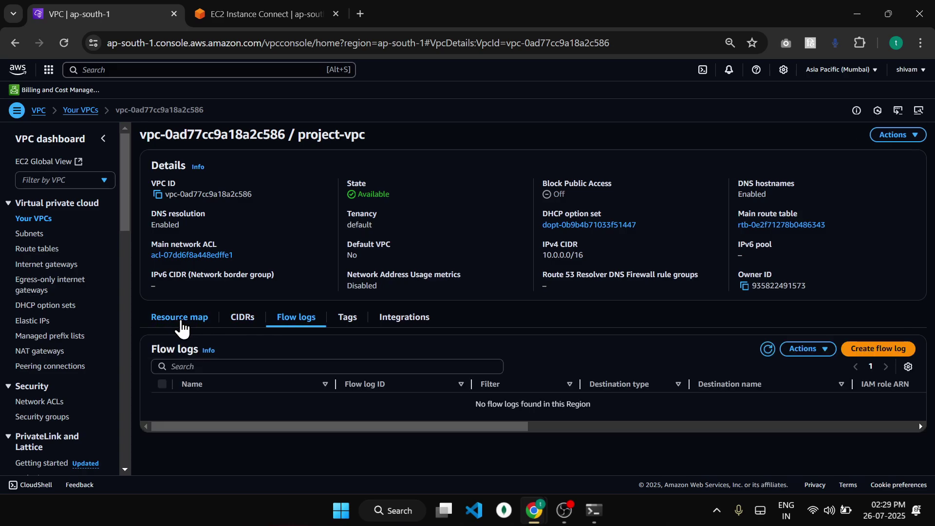
pyautogui.click(181, 322)
pyautogui.scroll(-2, 424, 373)
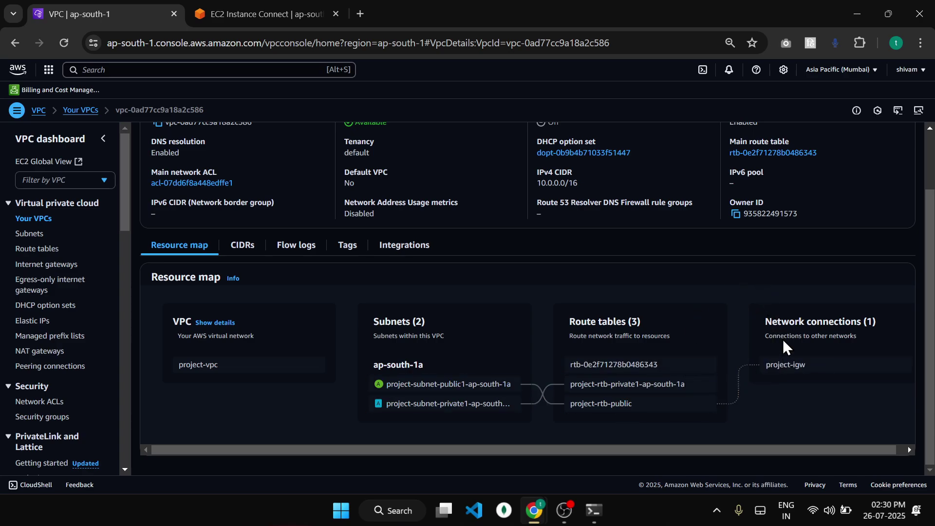
# - Open the route table project-rtb-private1-ap-south-1 from the resource map and add a blank route to its routes
pyautogui.click(704, 385)
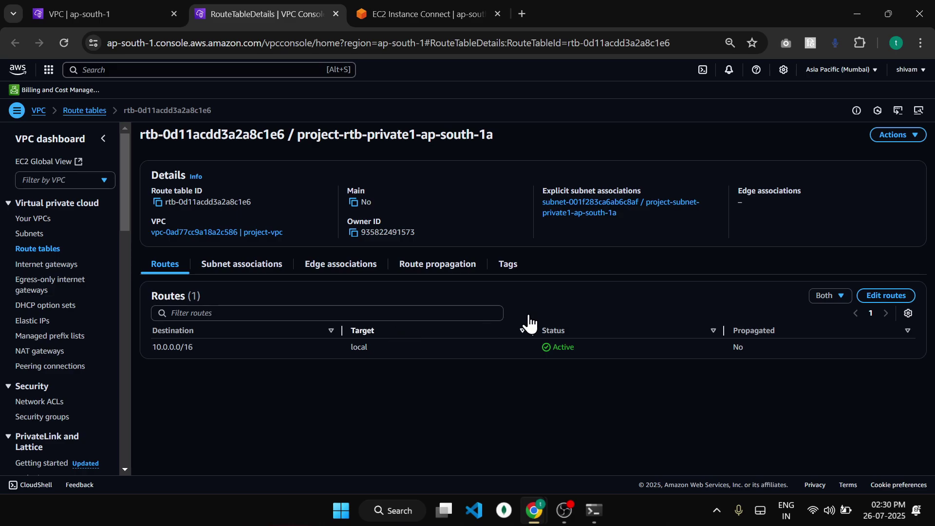
pyautogui.click(893, 297)
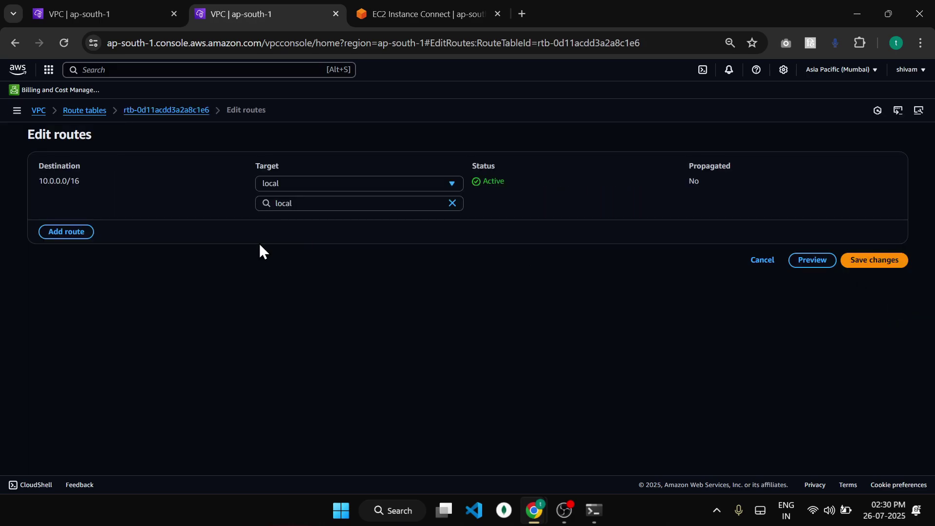
pyautogui.click(62, 232)
# - Examine the destination and target of the private route table's existing local route
pyautogui.moveTo(88, 184); pyautogui.dragTo(50, 181)
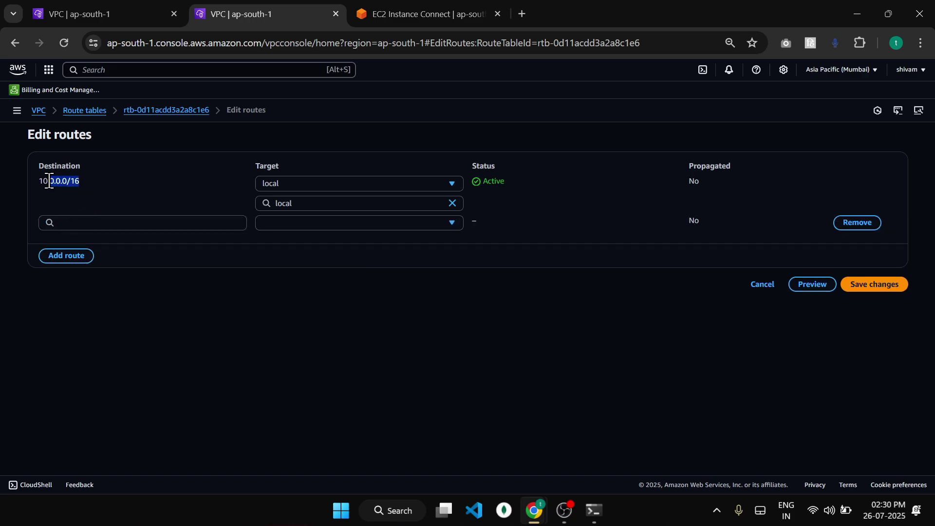
pyautogui.moveTo(156, 186); pyautogui.dragTo(10, 176)
pyautogui.click(291, 179)
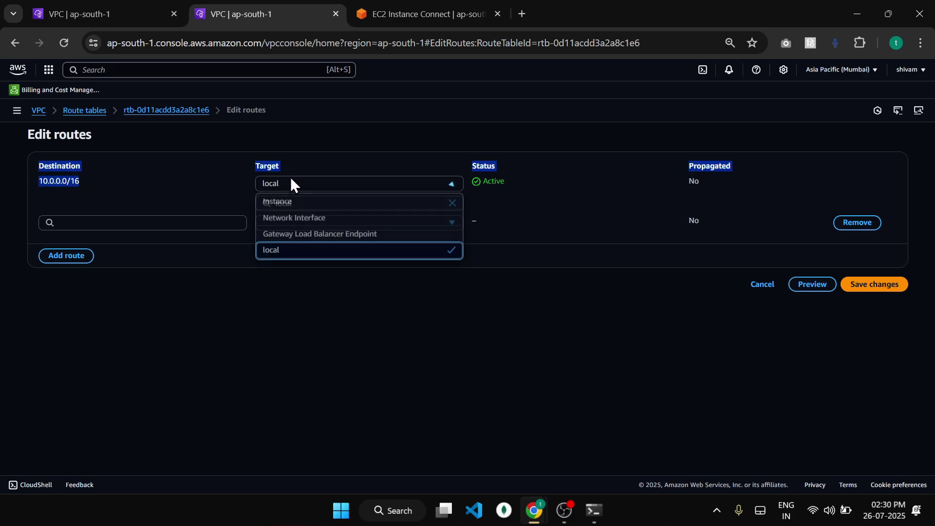
pyautogui.click(193, 171)
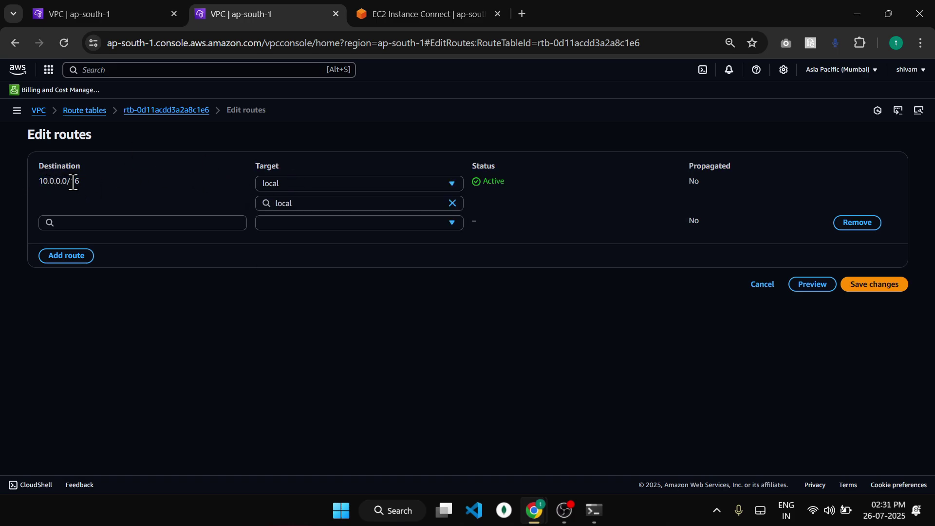
pyautogui.moveTo(82, 181); pyautogui.dragTo(42, 182)
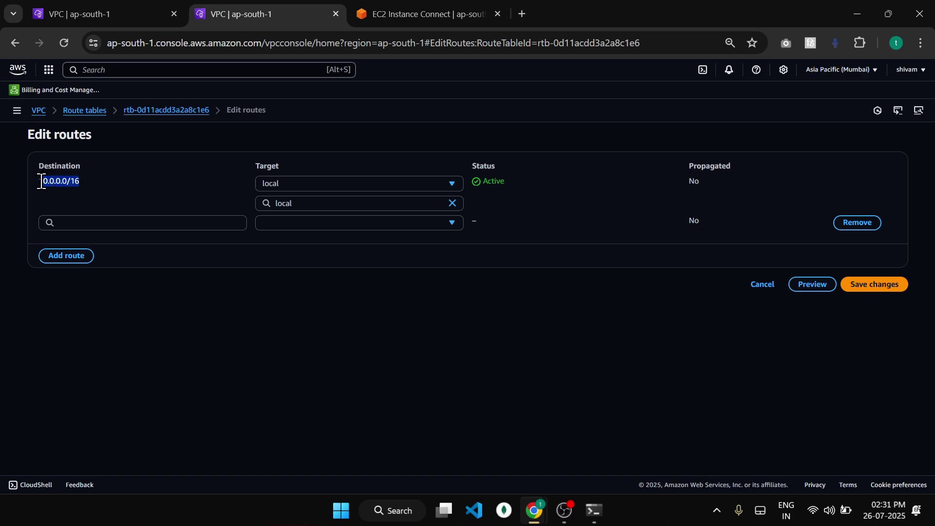
pyautogui.click(116, 185)
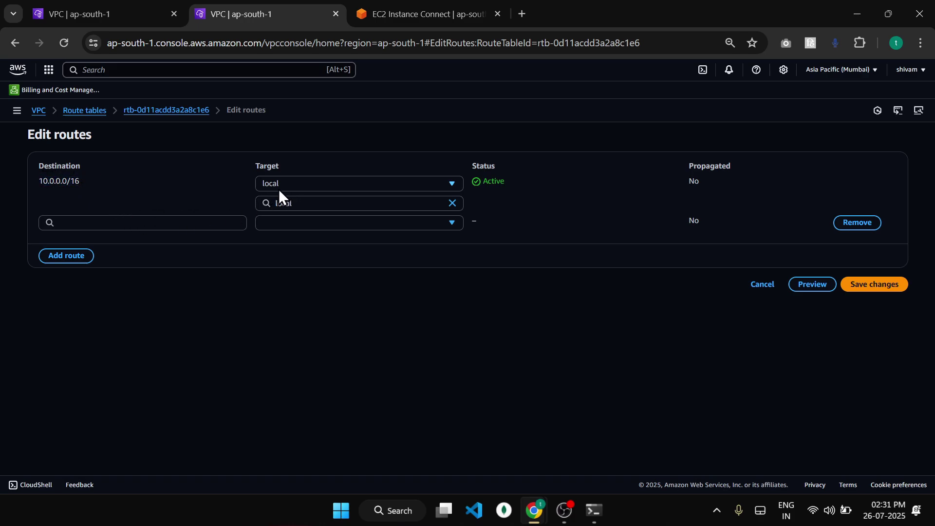
# - Set the new route's destination to 0.0.0.0/0 with the NAT-ec2 instance as its target, and save the route changes
pyautogui.click(106, 224)
pyautogui.click(82, 242)
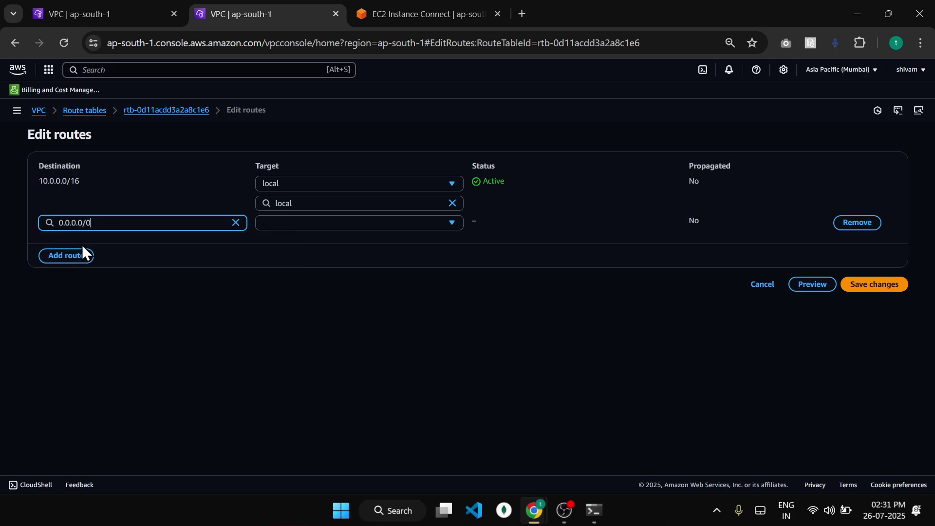
pyautogui.click(261, 225)
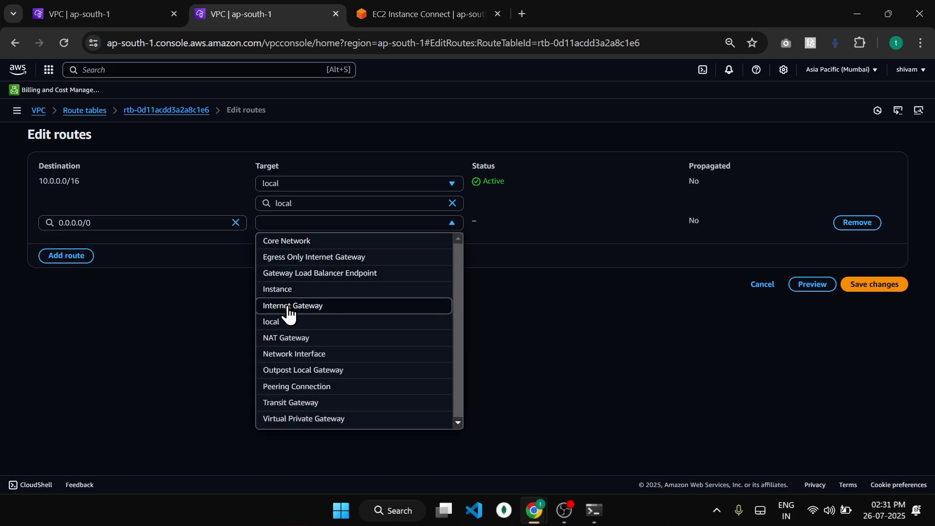
pyautogui.click(287, 291)
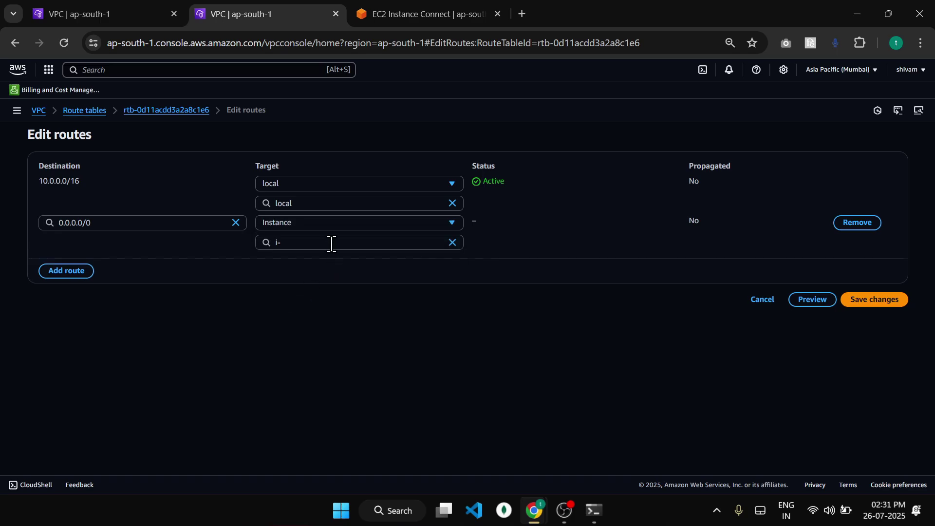
pyautogui.click(332, 243)
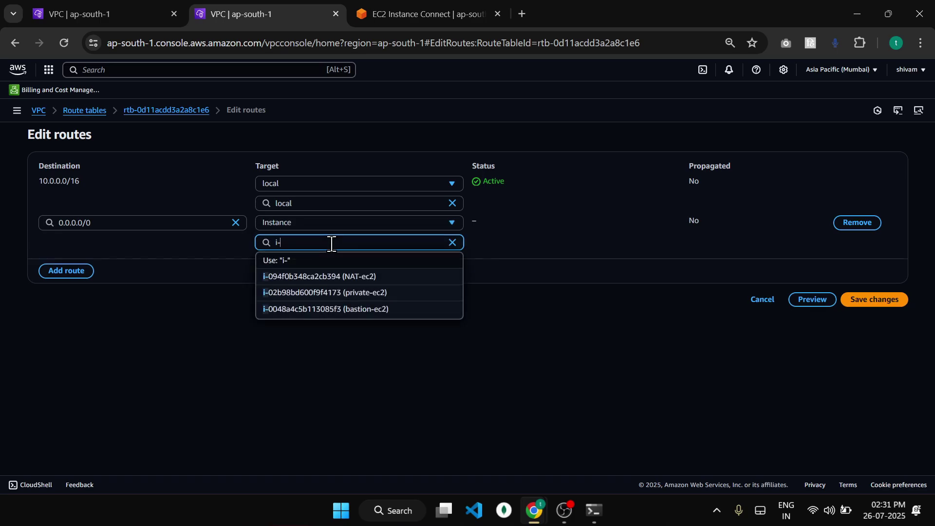
pyautogui.click(357, 281)
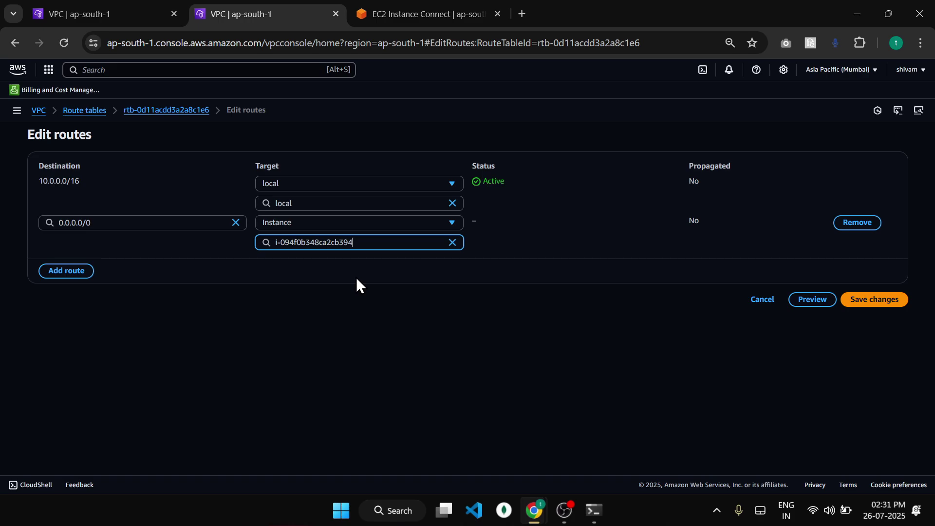
pyautogui.click(879, 302)
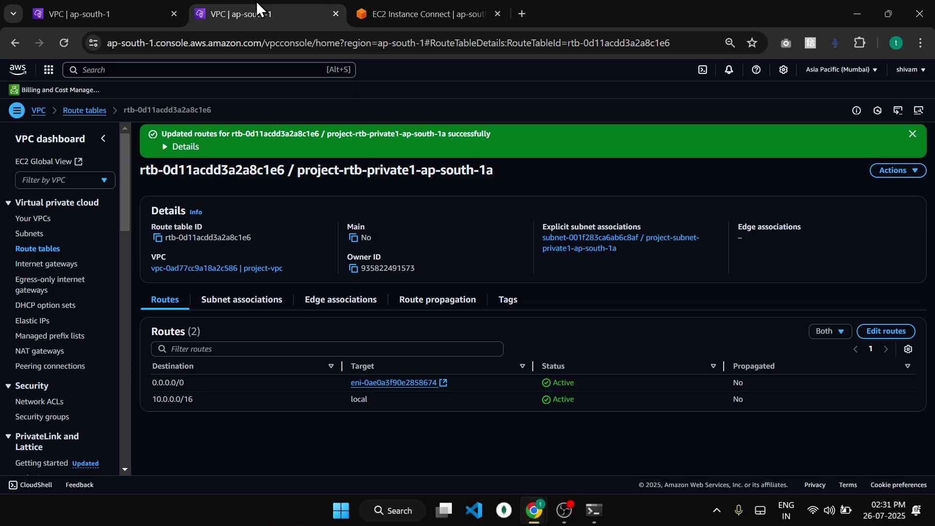
pyautogui.click(409, 2)
pyautogui.click(322, 257)
pyautogui.press('Up')
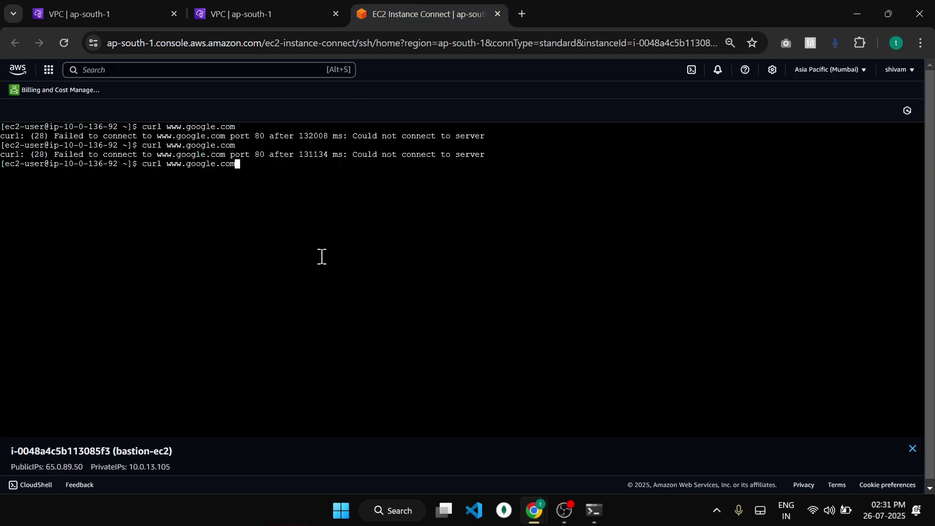
pyautogui.press('Return')
# - Review the private route table's routes alongside project-vpc's resource map
pyautogui.click(286, 1)
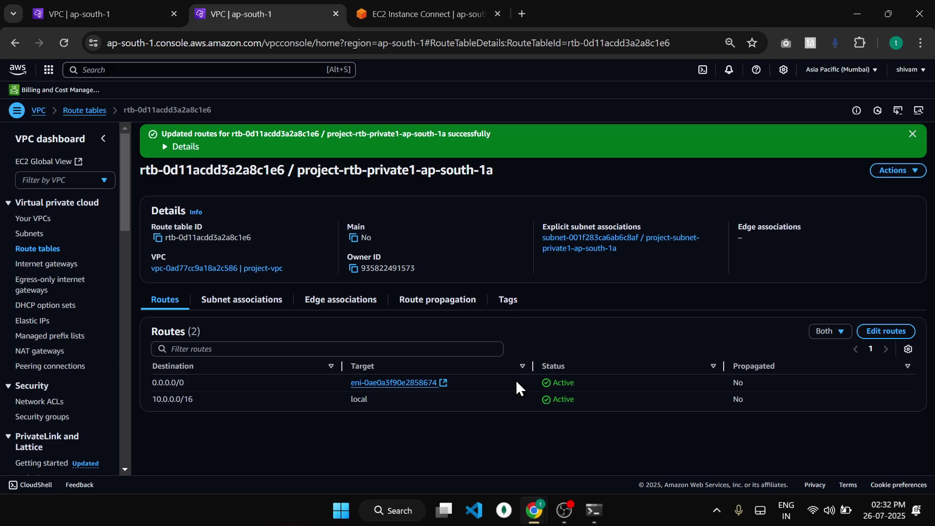
pyautogui.click(97, 3)
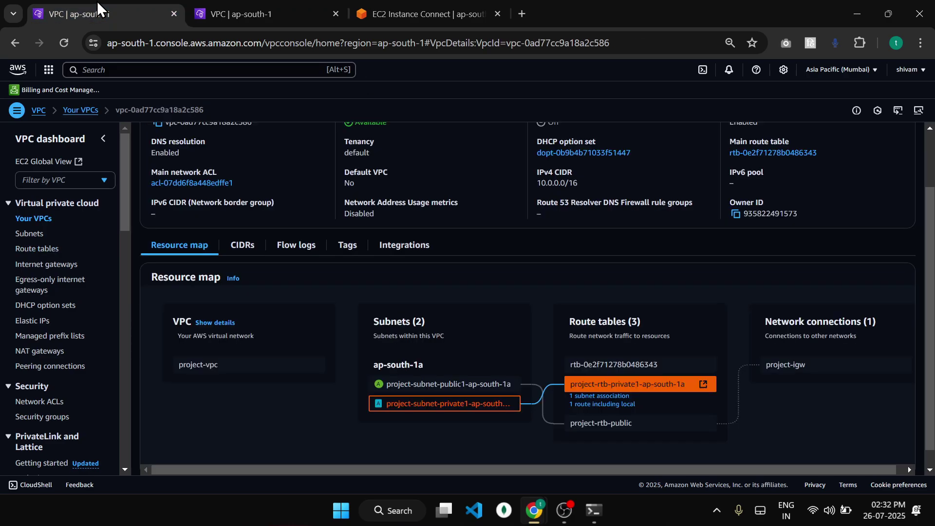
pyautogui.click(302, 2)
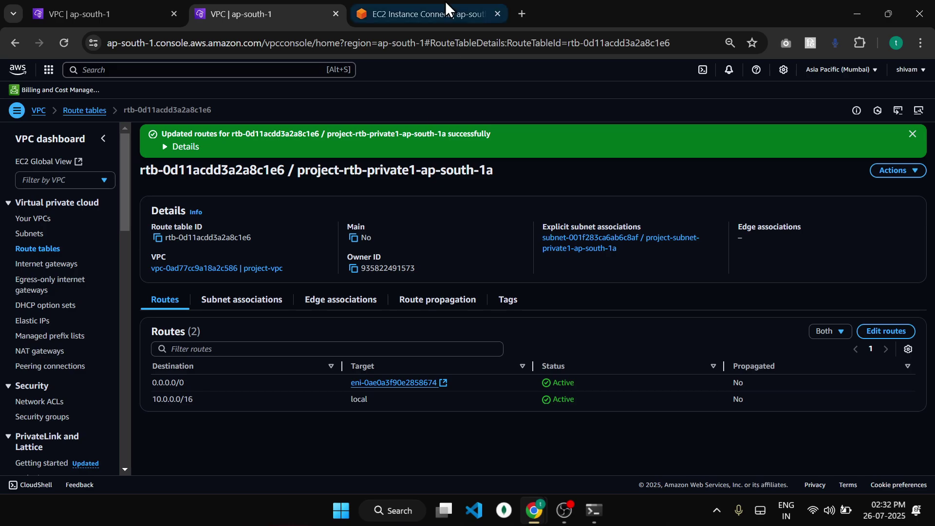
pyautogui.click(113, 8)
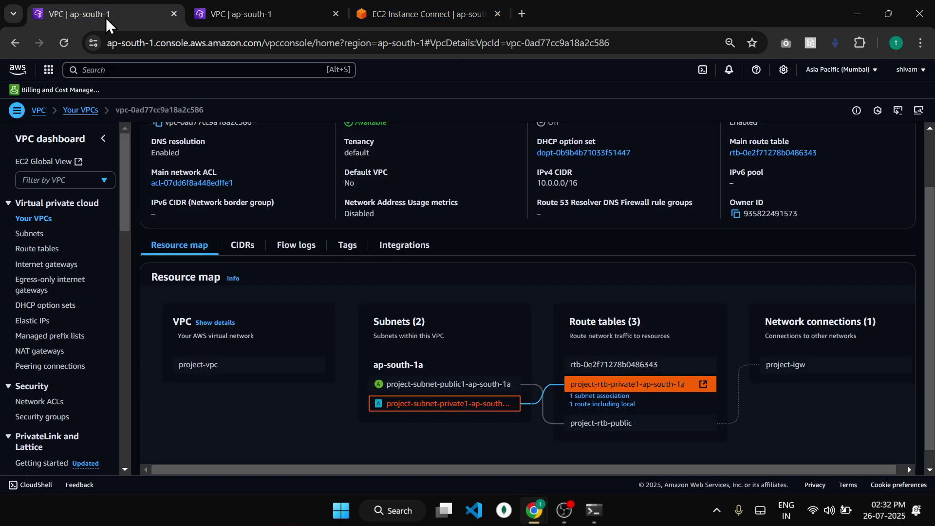
pyautogui.click(195, 3)
pyautogui.click(131, 2)
# - Search the AWS console for ec2, open the EC2 instances list, and open the details of NAT-ec2
pyautogui.click(97, 69)
pyautogui.write('ec2')
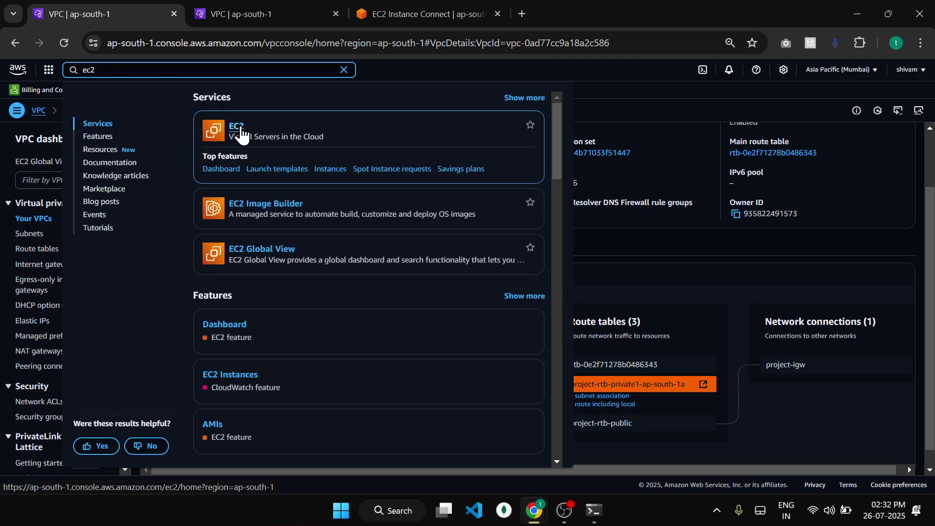
pyautogui.click(241, 132)
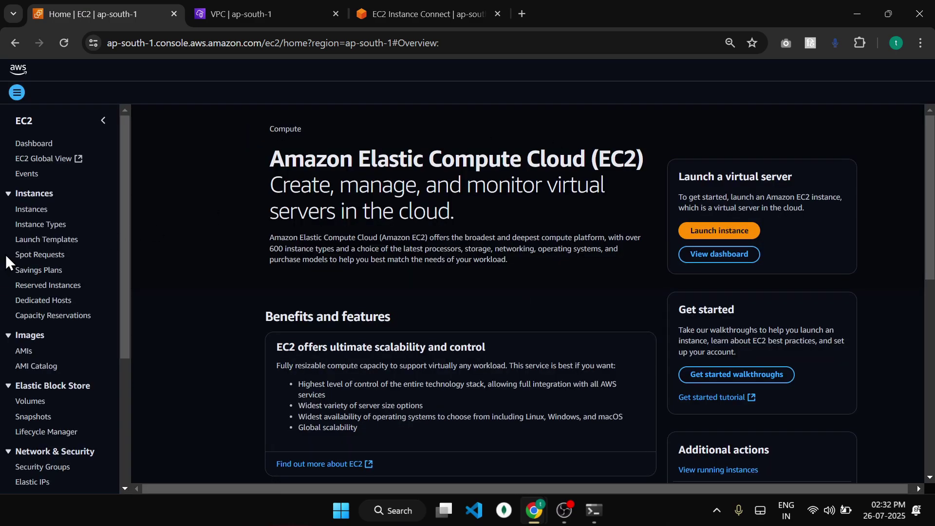
pyautogui.click(38, 212)
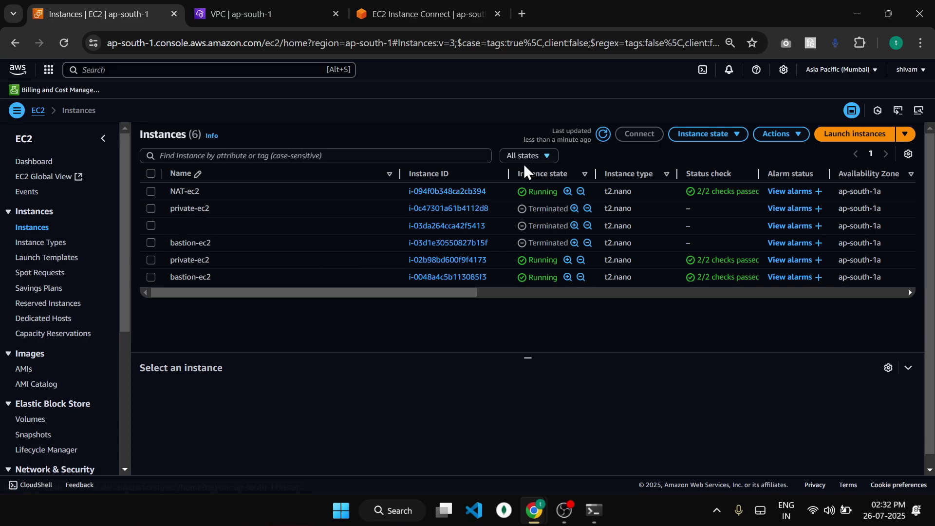
pyautogui.click(428, 193)
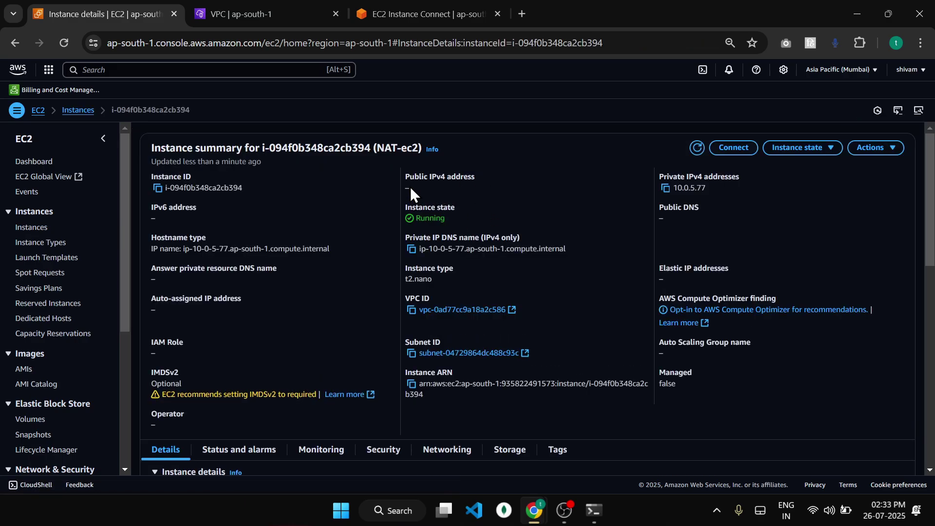
# - Check NAT-ec2's instance summary for a public IPv4 address and an Elastic IP address
pyautogui.moveTo(408, 177); pyautogui.dragTo(444, 186)
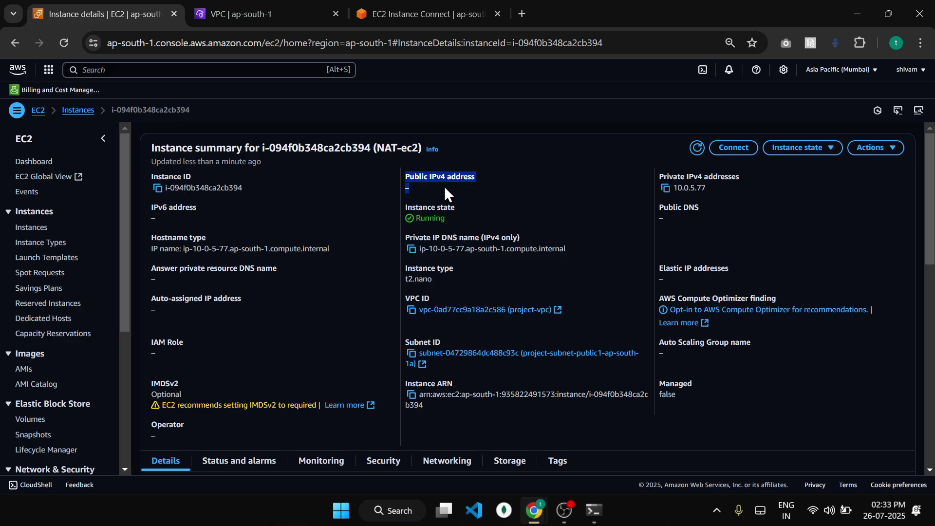
pyautogui.scroll(-3, 450, 204)
pyautogui.scroll(3, 512, 243)
pyautogui.moveTo(648, 258); pyautogui.dragTo(740, 269)
pyautogui.click(720, 276)
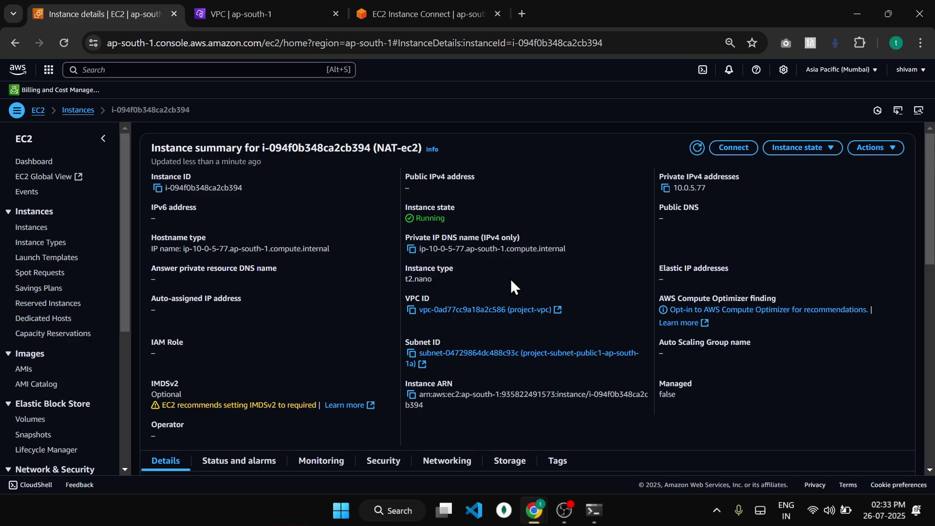
# - Allocate a new Elastic IP address from Amazon's pool of IPv4 addresses in the ap-south-1 network border group
pyautogui.scroll(-3, 13, 405)
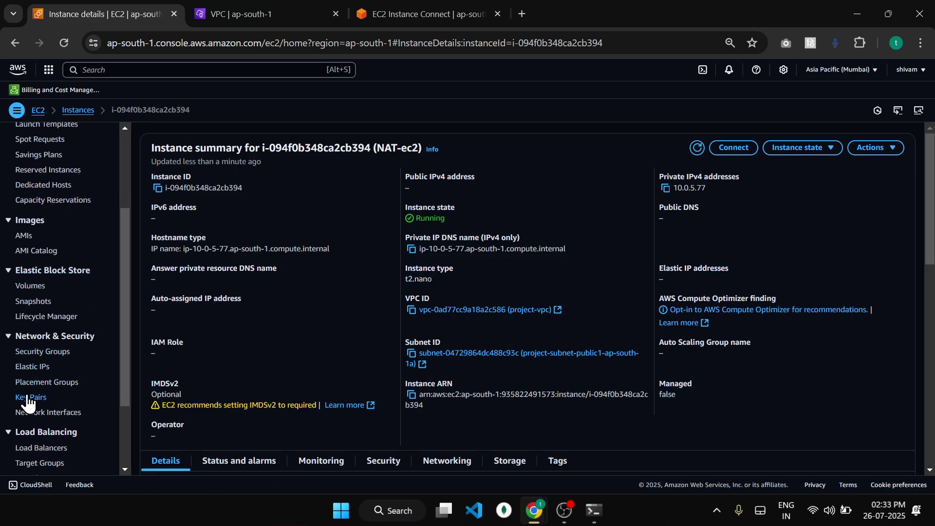
pyautogui.scroll(-1, 28, 402)
pyautogui.click(29, 336)
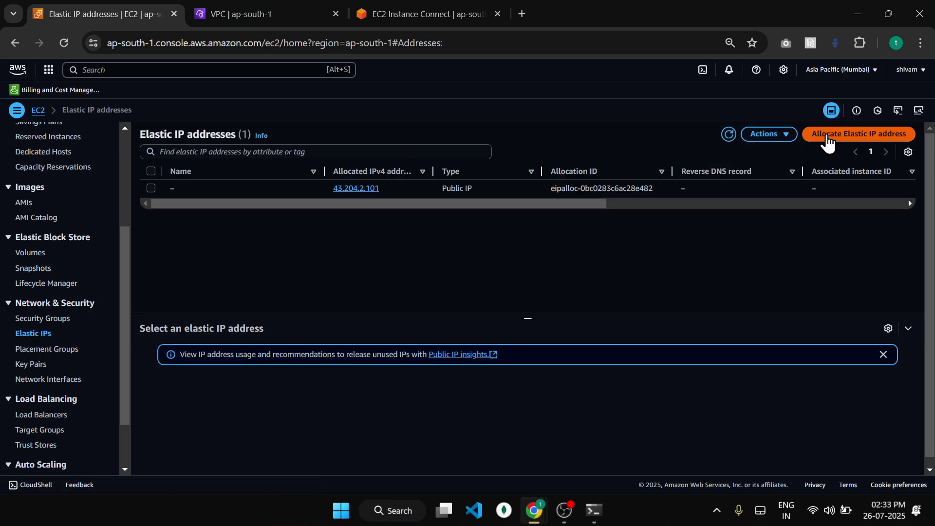
pyautogui.click(833, 136)
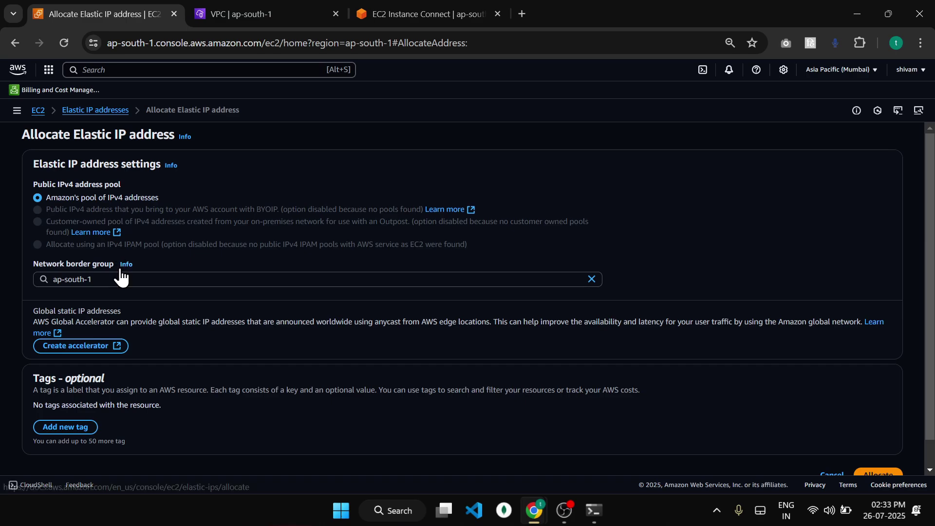
pyautogui.scroll(-1, 134, 247)
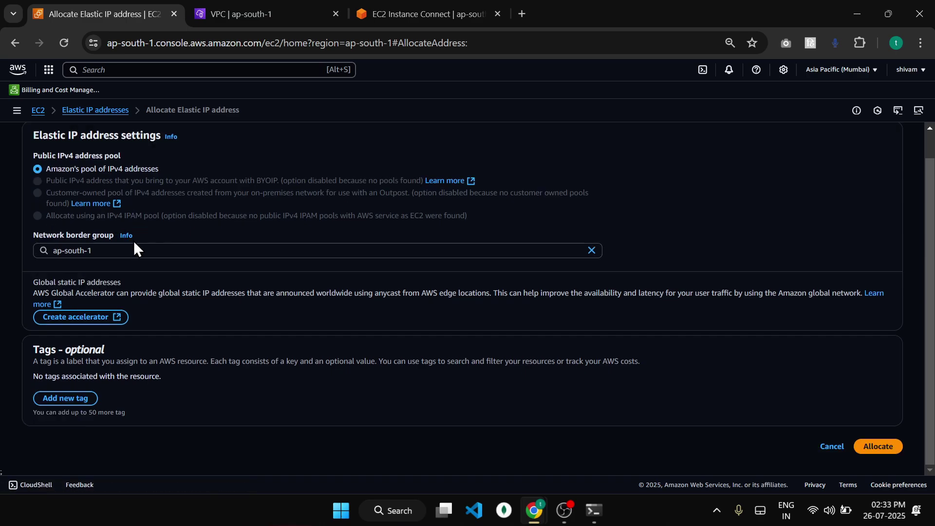
pyautogui.click(861, 445)
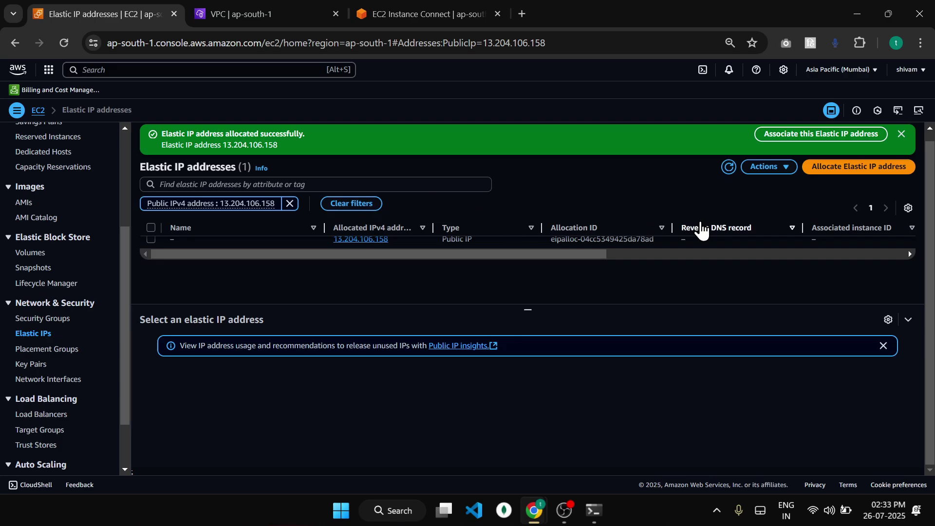
# - Associate the newly allocated Elastic IP address with the NAT-ec2 instance, using private IP address 10.0.5.77
pyautogui.click(355, 245)
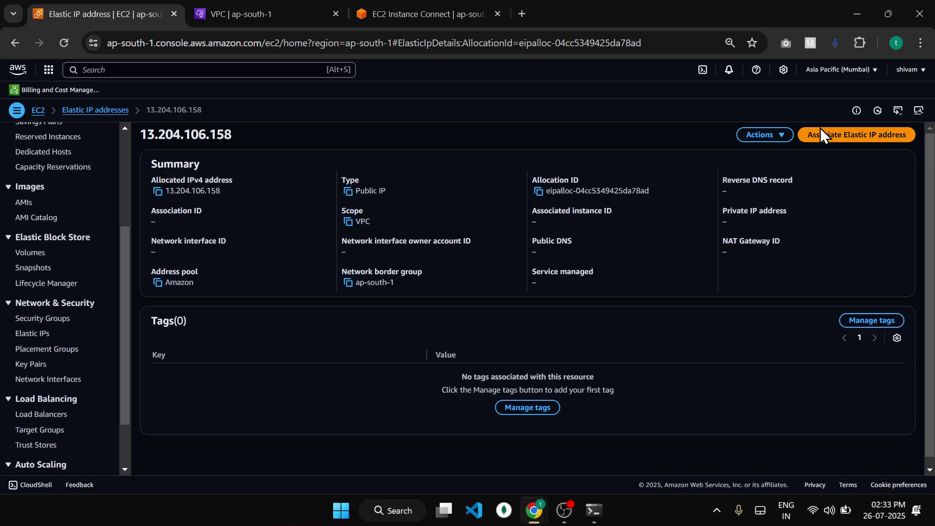
pyautogui.click(821, 133)
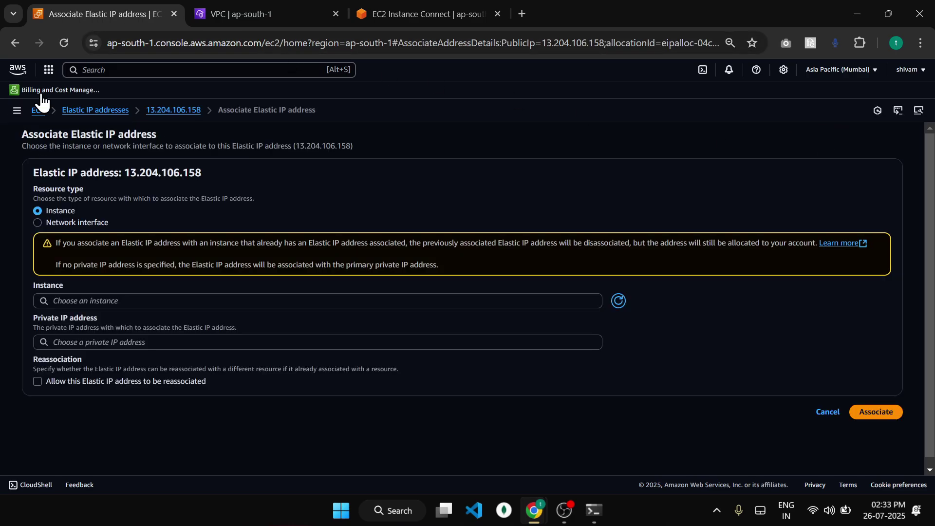
pyautogui.click(78, 302)
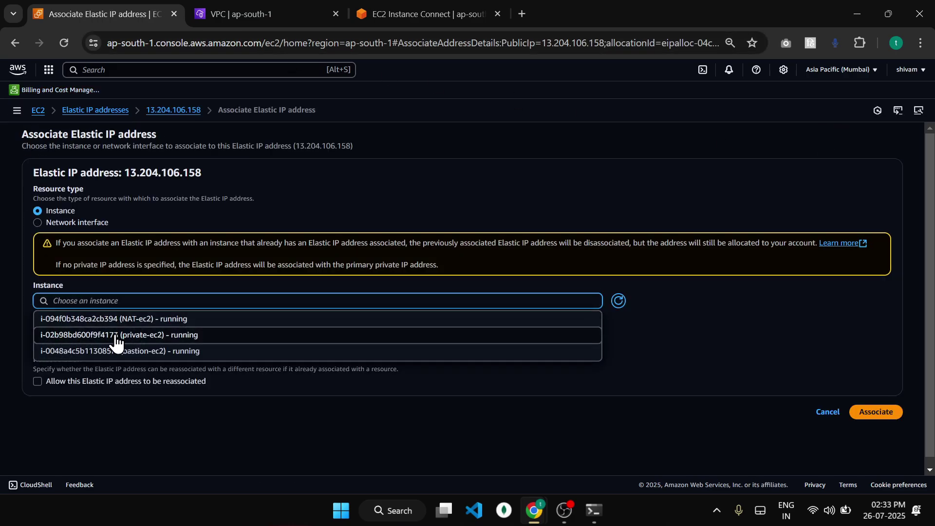
pyautogui.click(134, 319)
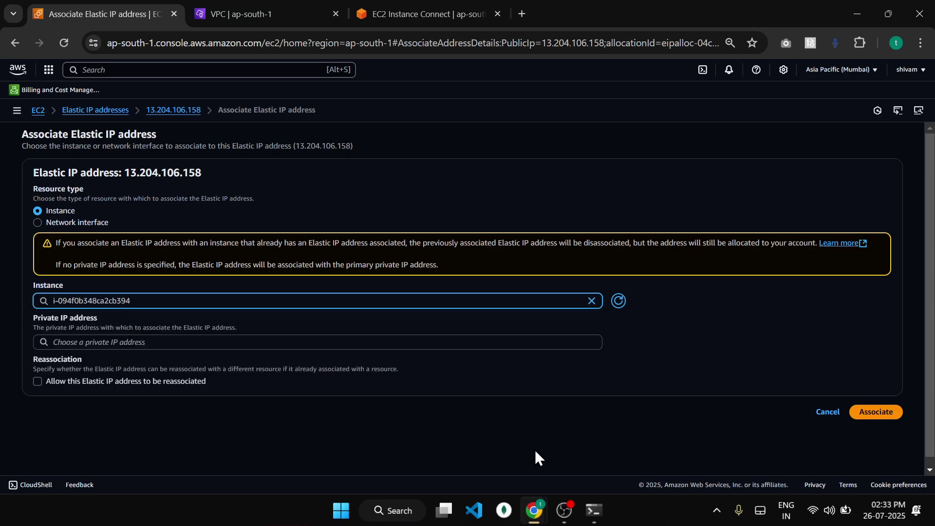
pyautogui.click(162, 343)
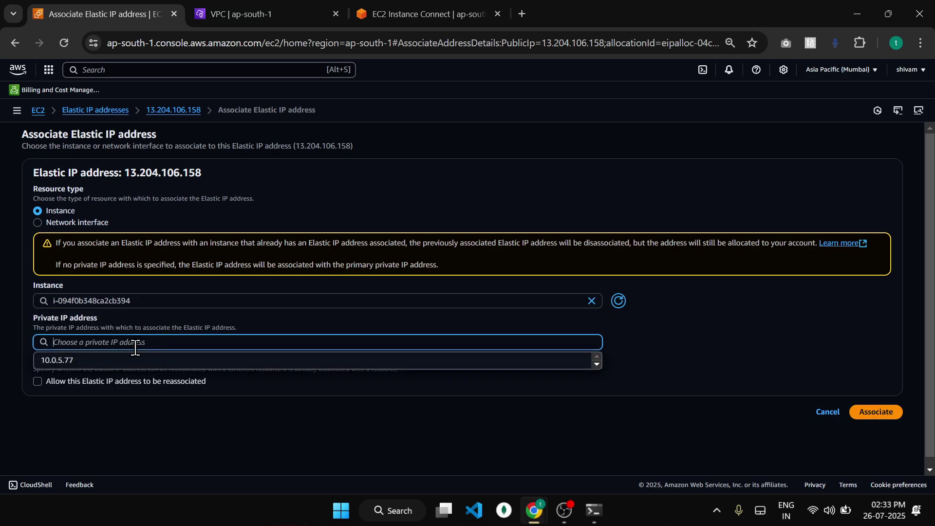
pyautogui.click(104, 361)
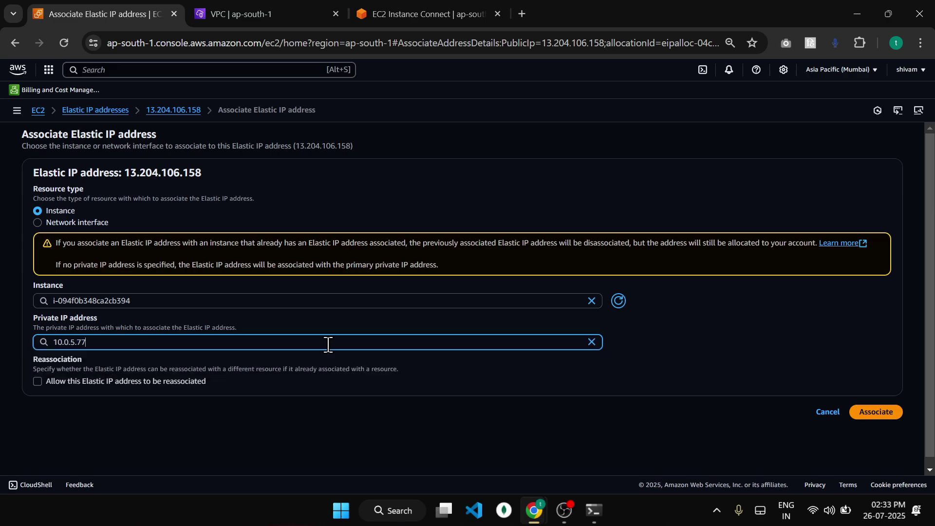
pyautogui.click(864, 411)
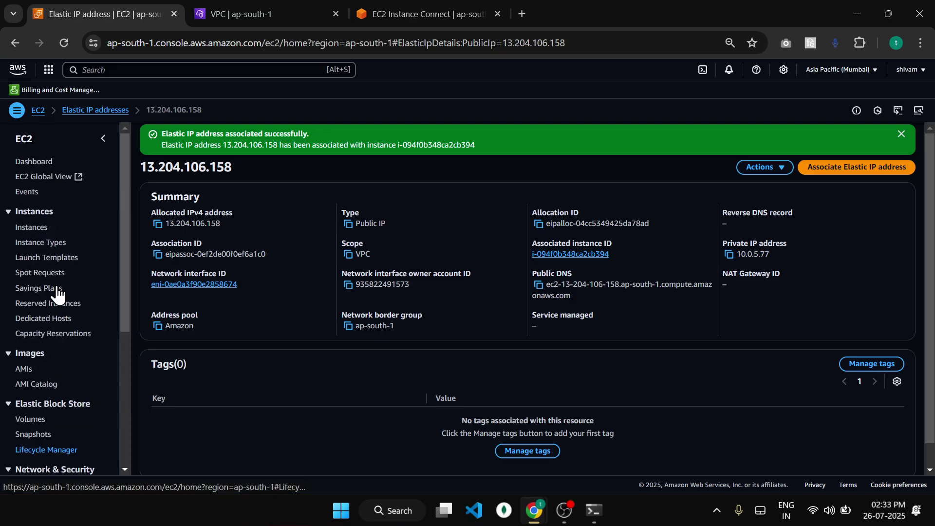
# - Open NAT-ec2's details from the instances list and check its summary for the associated Elastic IP
pyautogui.click(29, 227)
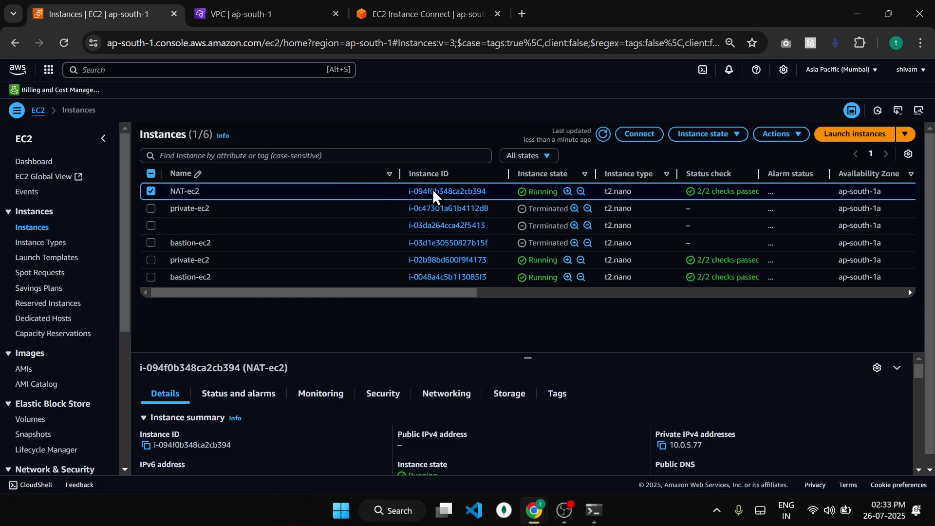
pyautogui.click(433, 192)
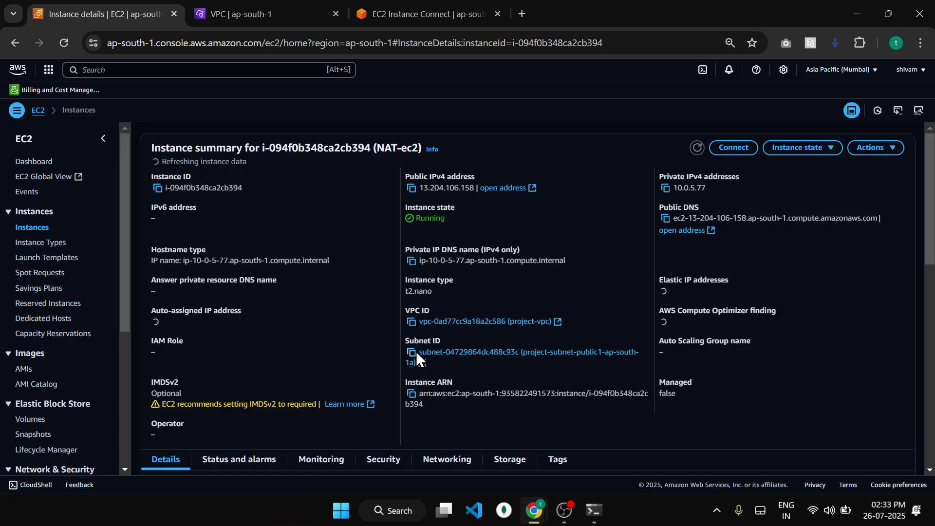
pyautogui.scroll(-10, 415, 351)
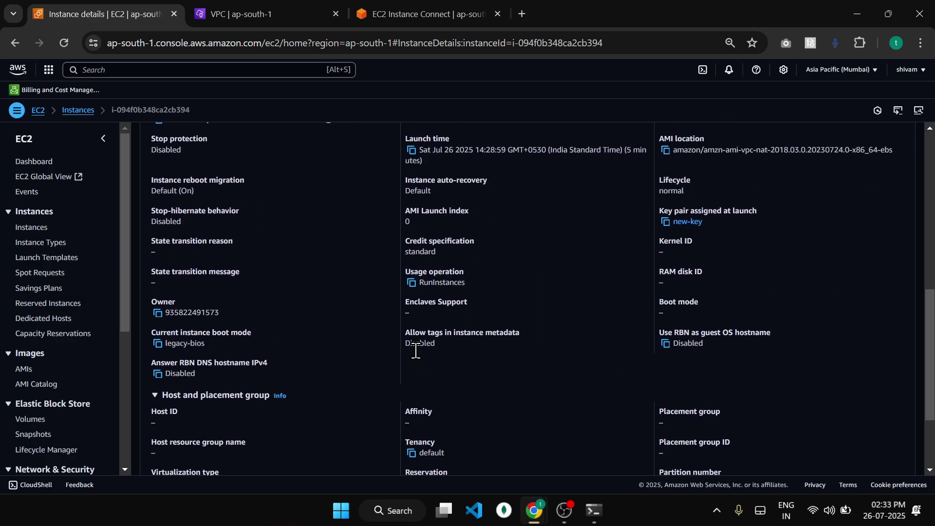
pyautogui.scroll(5, 416, 351)
pyautogui.scroll(5, 630, 200)
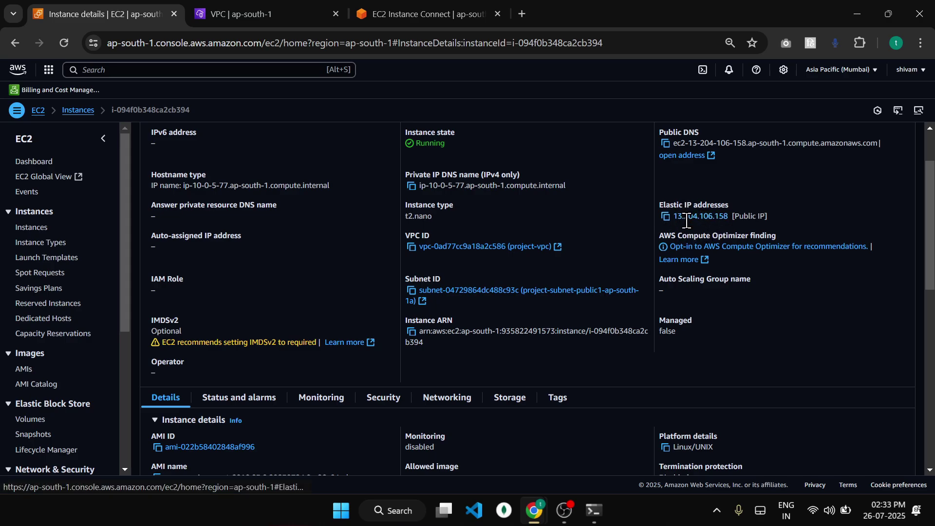
pyautogui.click(267, 19)
pyautogui.click(383, 5)
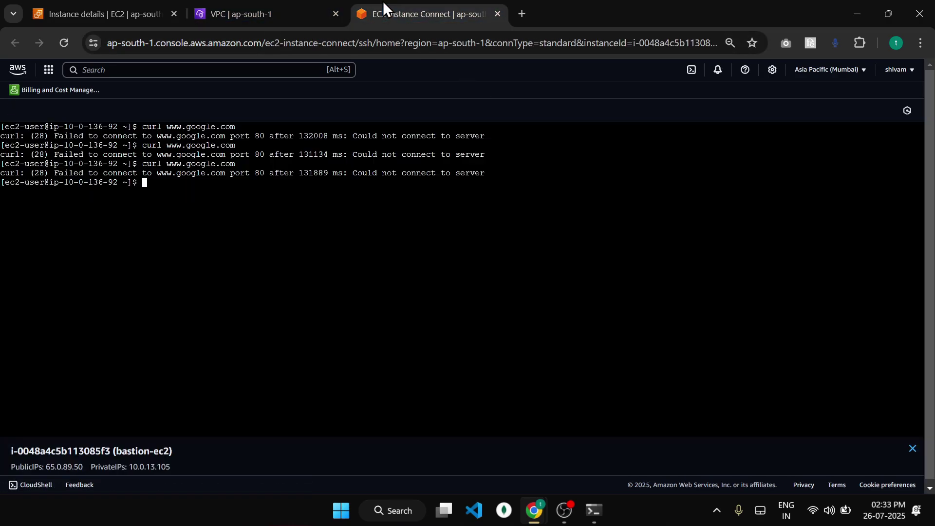
pyautogui.press('Up')
pyautogui.press('Return')
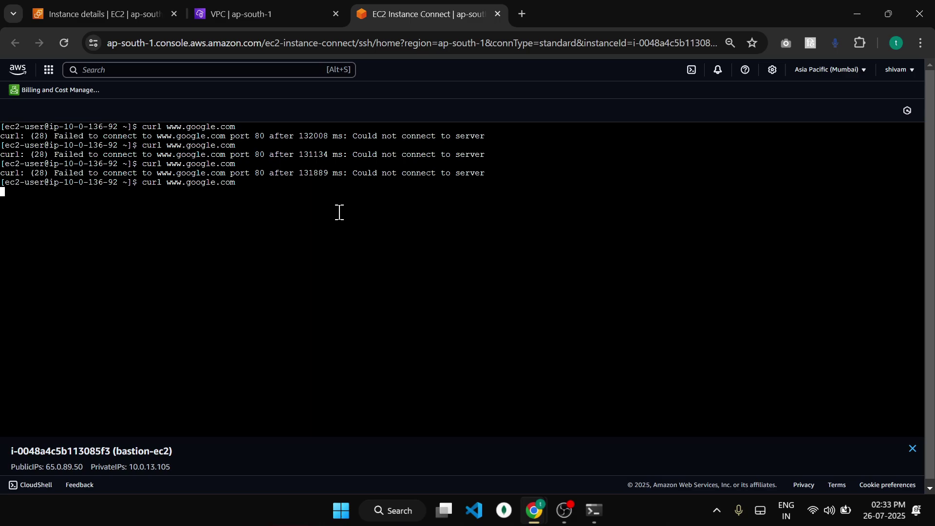
# - Stop source/destination checking on the NAT-ec2 instance and save the change
pyautogui.click(129, 8)
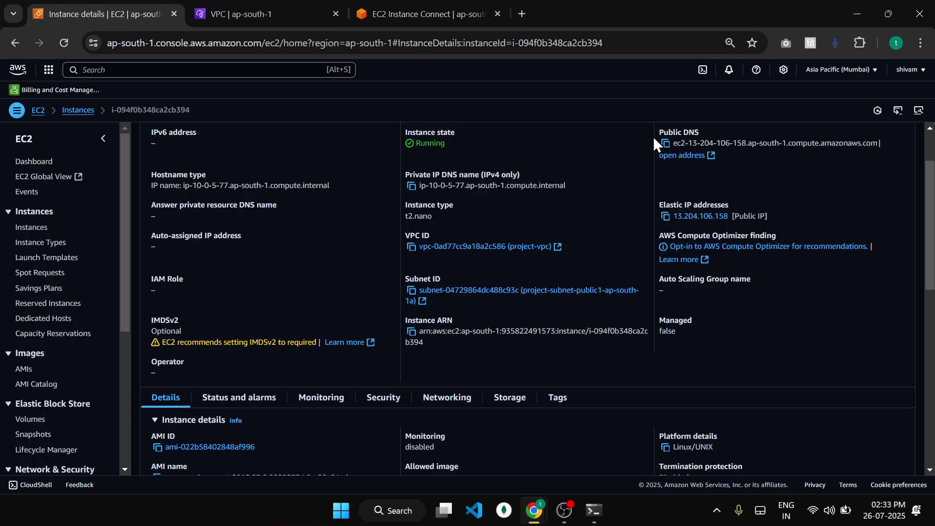
pyautogui.scroll(-2, 71, 329)
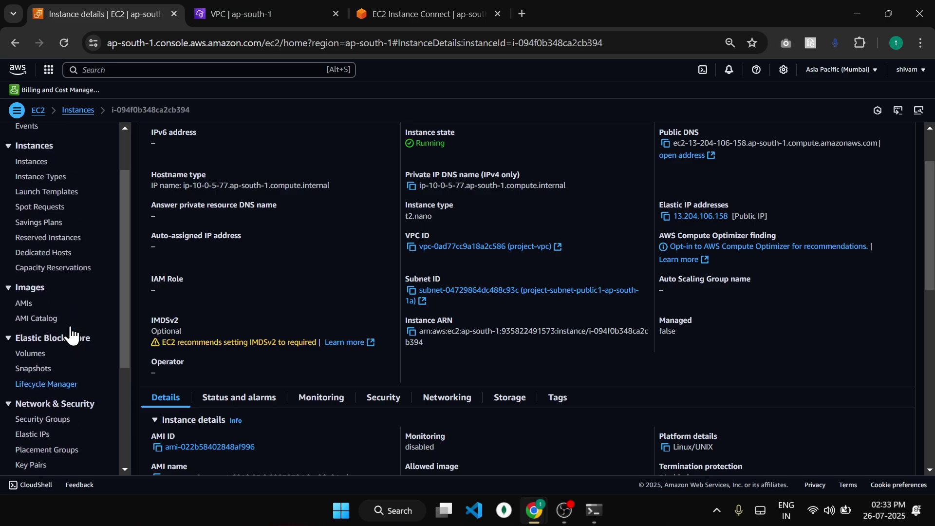
pyautogui.scroll(2, 71, 329)
pyautogui.scroll(2, 426, 151)
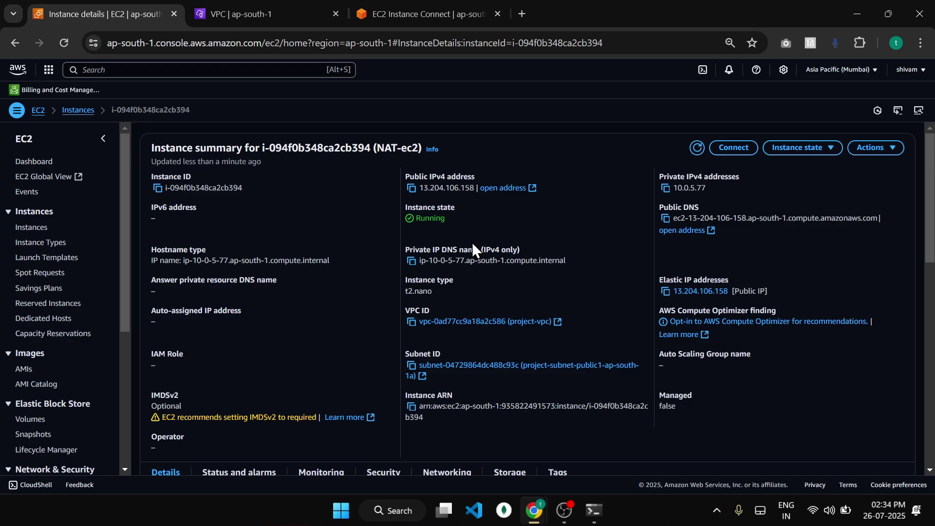
pyautogui.click(877, 149)
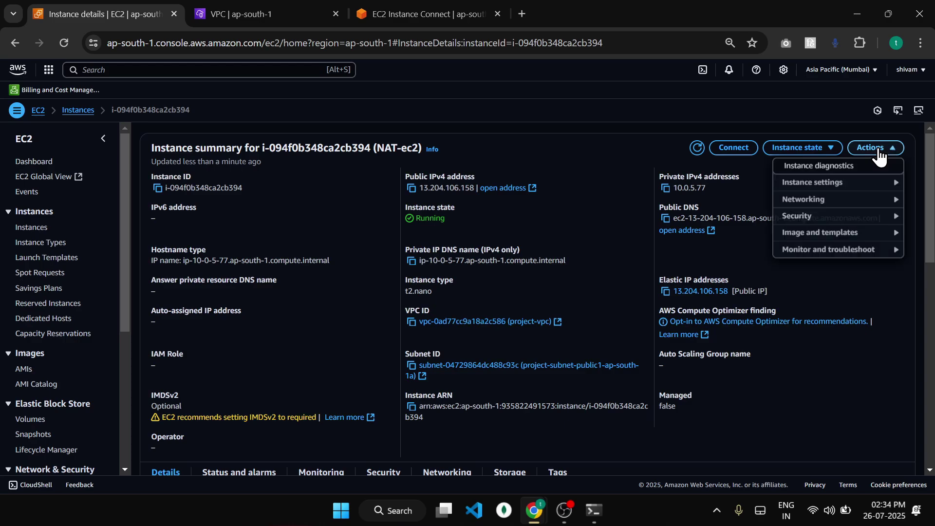
pyautogui.click(801, 200)
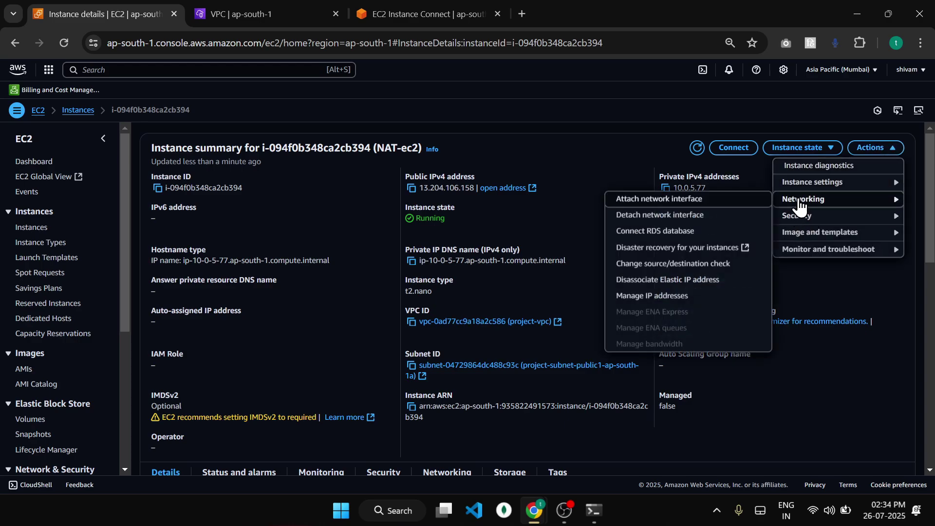
pyautogui.click(656, 267)
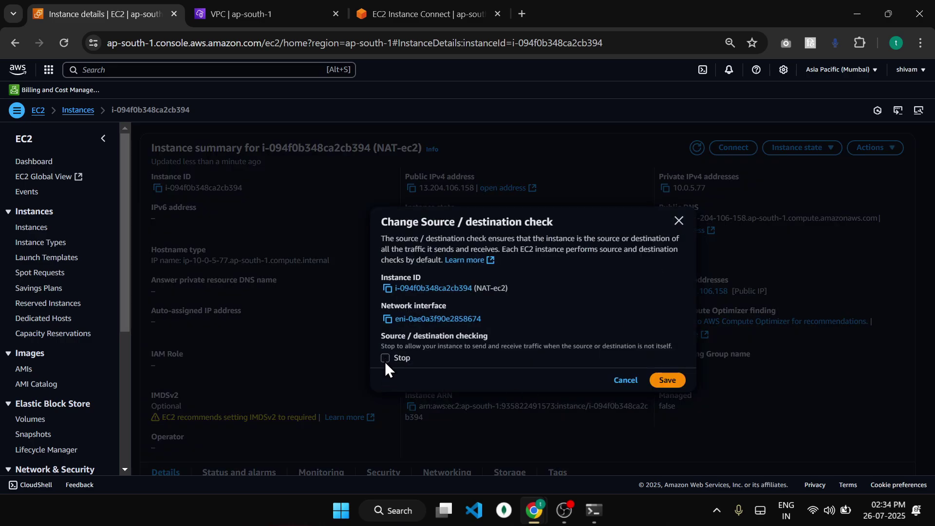
pyautogui.click(673, 383)
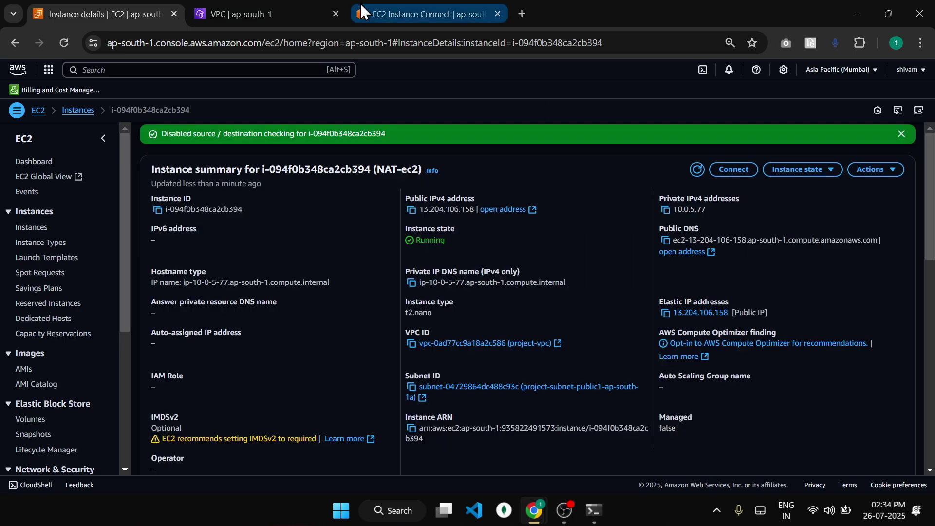
pyautogui.click(434, 5)
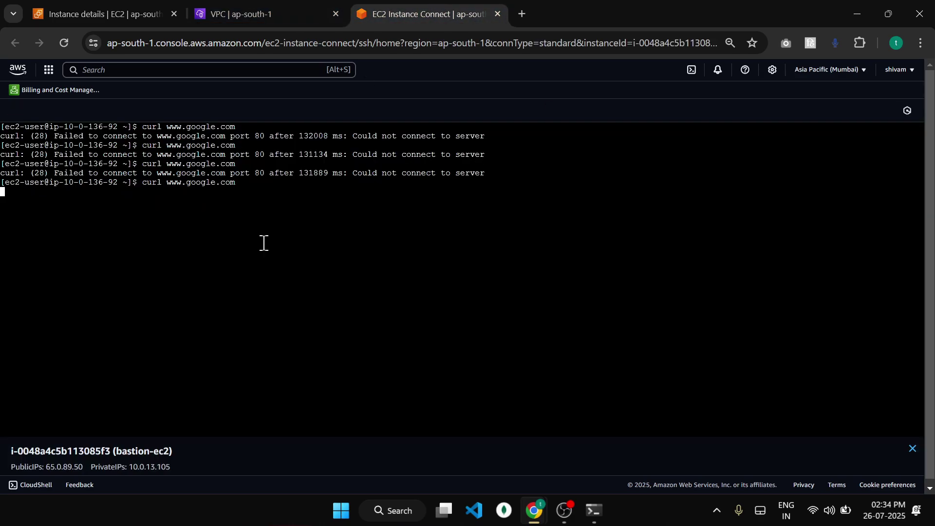
pyautogui.hotkey('ctrl', 'c')
pyautogui.hotkey('ctrl', 'c')
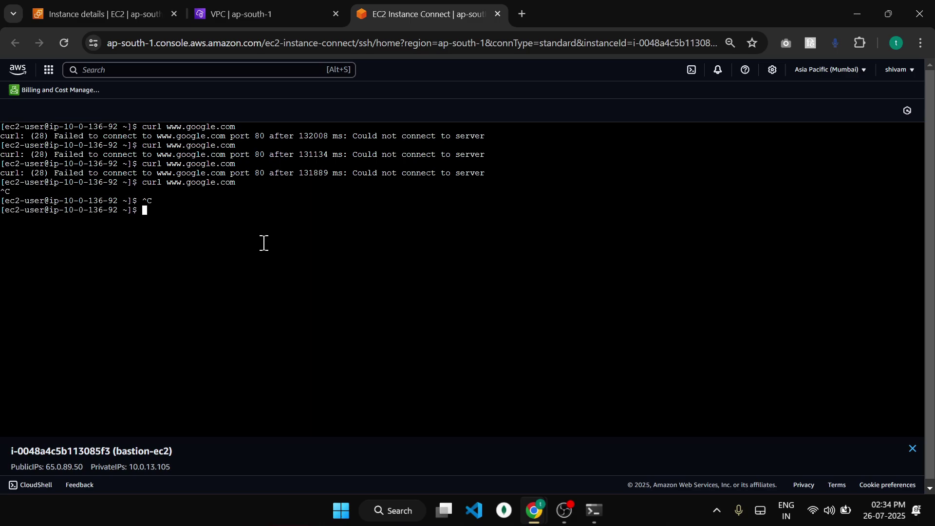
pyautogui.press('Up')
pyautogui.press('Return')
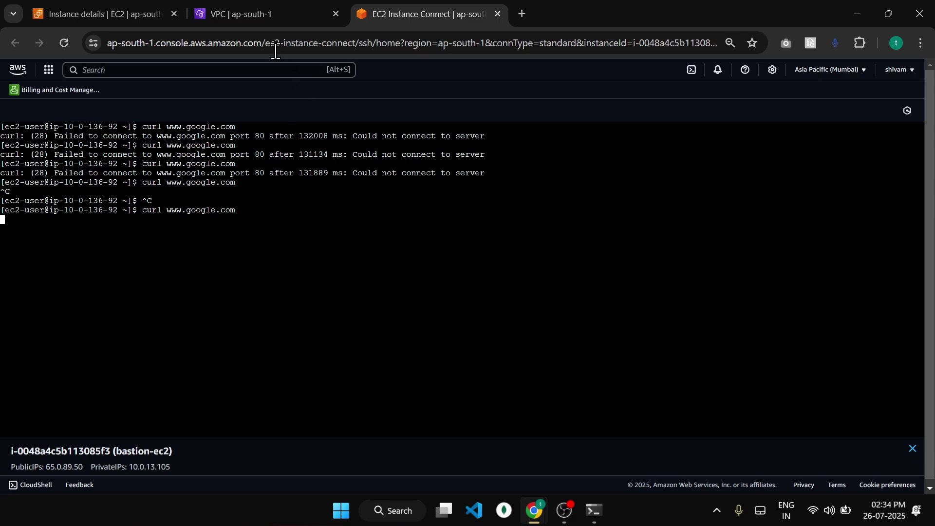
pyautogui.click(67, 51)
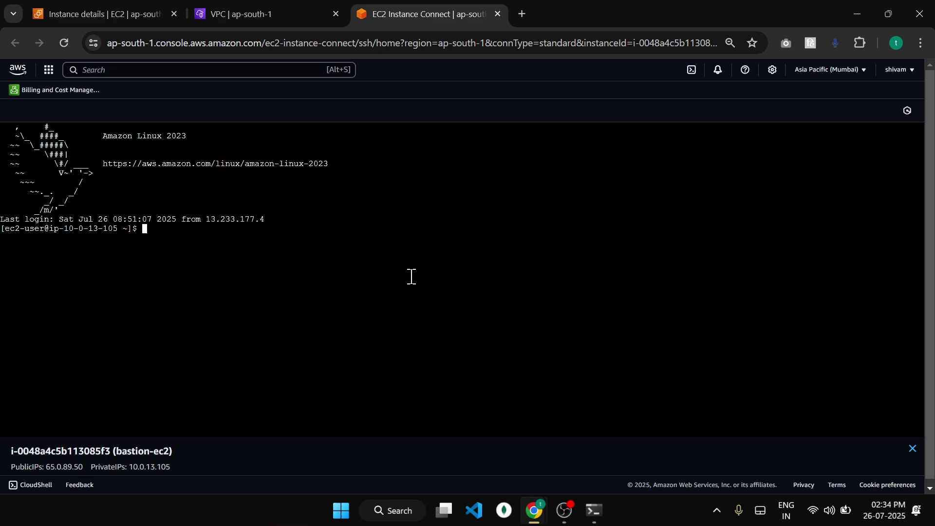
pyautogui.hotkey('ctrl', 'v')
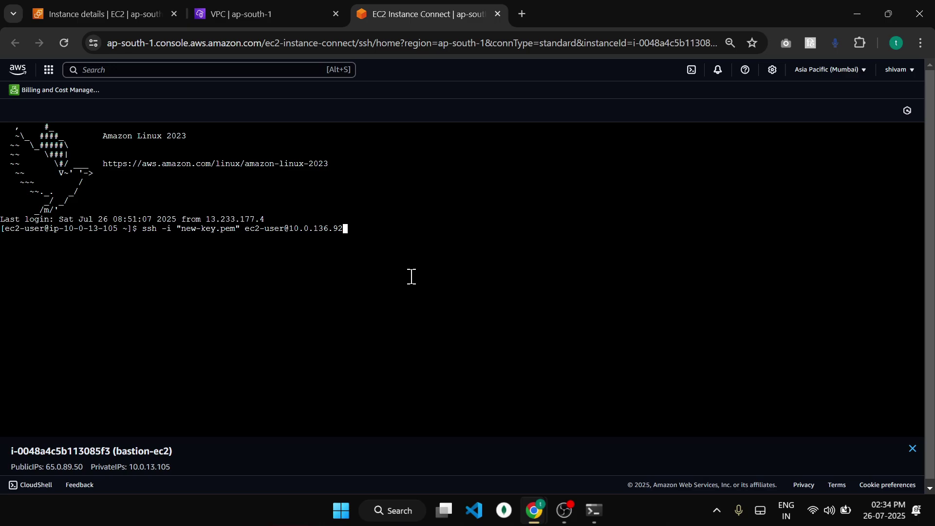
pyautogui.press('Return')
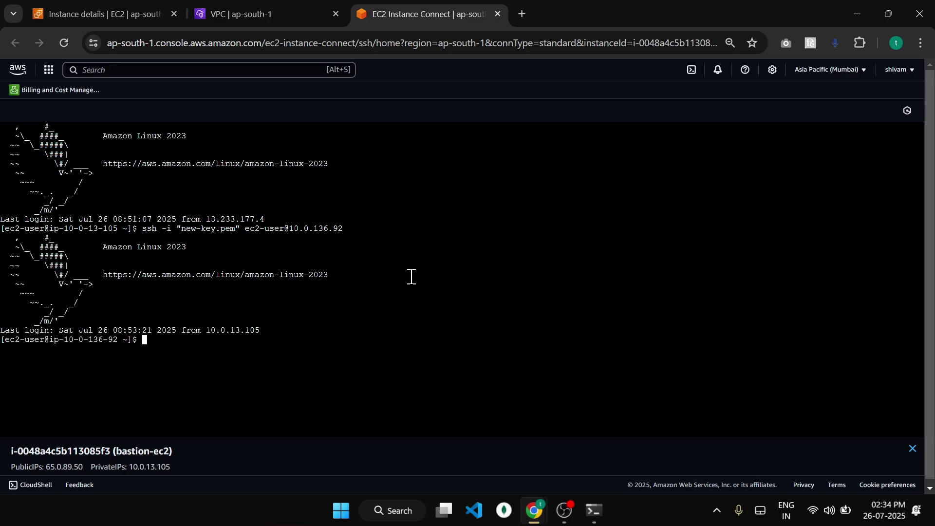
pyautogui.hotkey('ctrl', 'v')
pyautogui.press('Return')
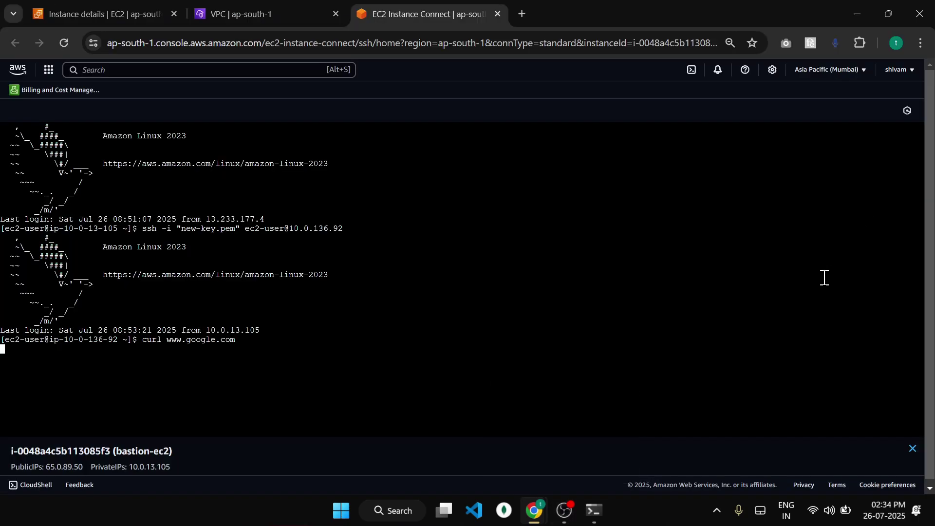
pyautogui.click(570, 506)
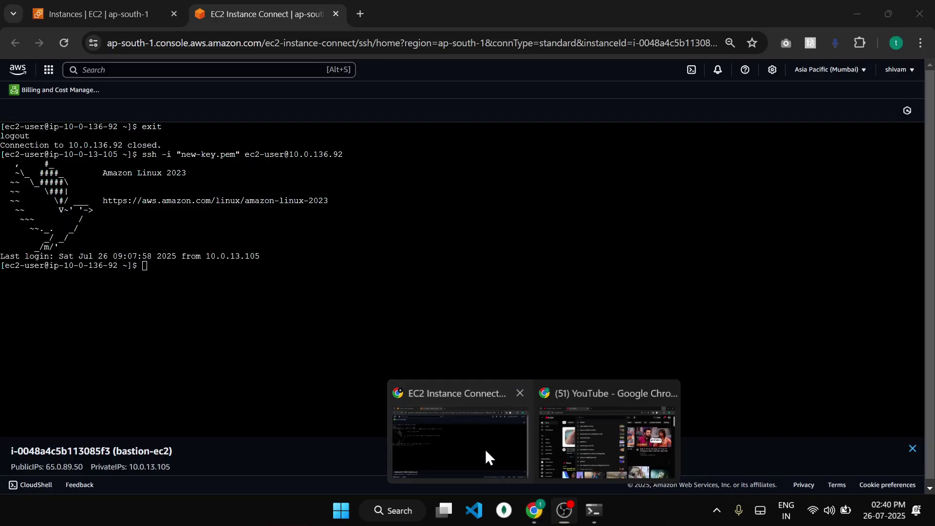
pyautogui.click(485, 451)
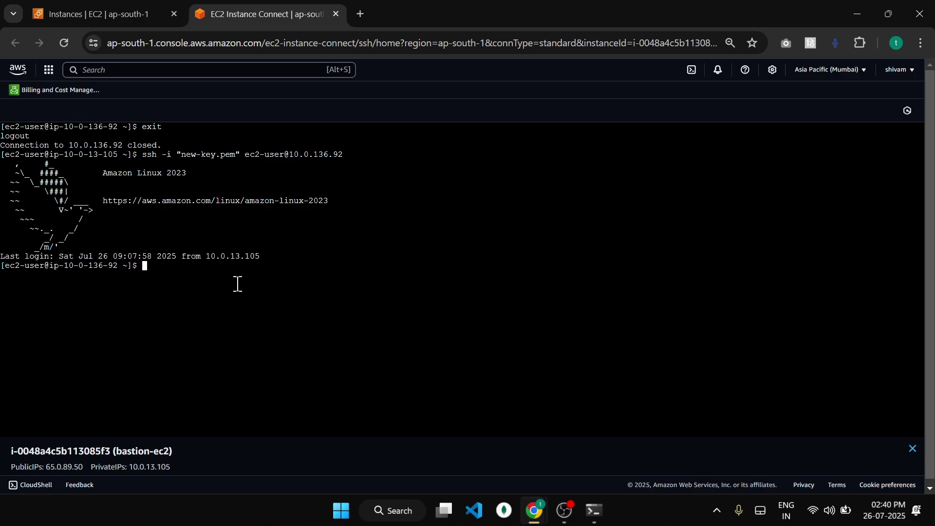
# - Open NAT-ec2's details and examine its security group's inbound rules, especially the port 80 TCP rule
pyautogui.click(111, 12)
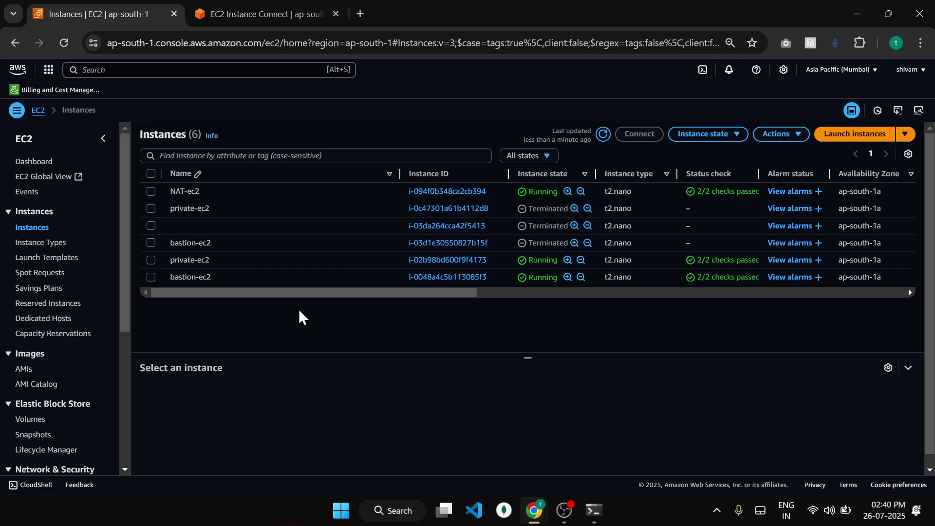
pyautogui.click(429, 192)
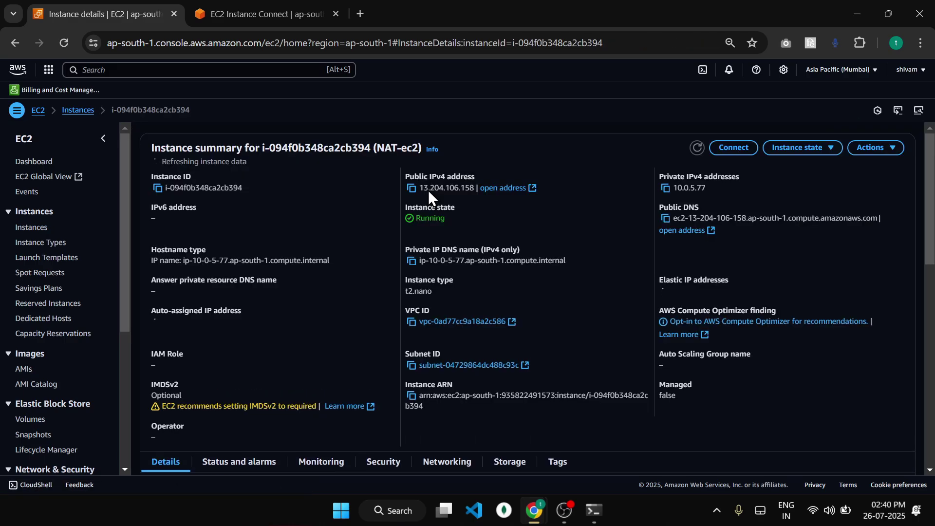
pyautogui.scroll(-7, 429, 195)
pyautogui.scroll(2, 396, 180)
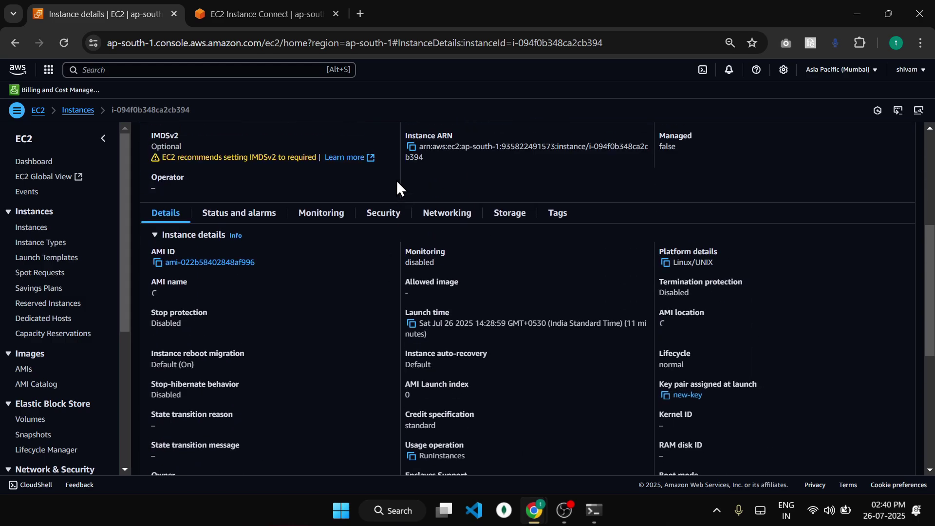
pyautogui.scroll(1, 397, 188)
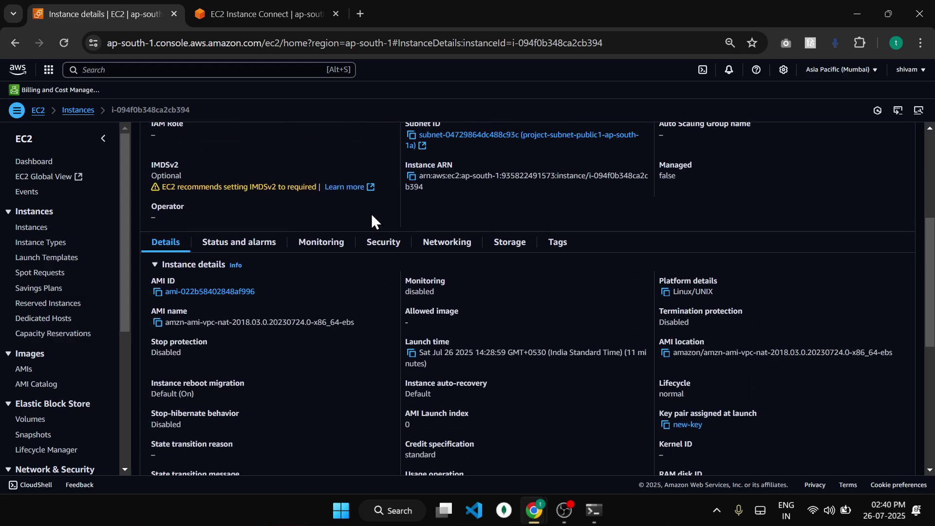
pyautogui.click(371, 249)
pyautogui.scroll(-1, 275, 365)
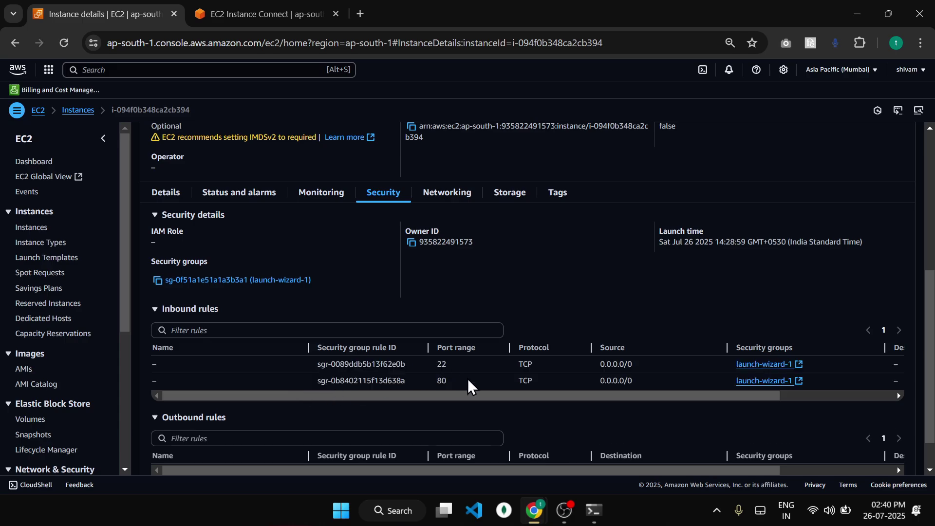
pyautogui.moveTo(457, 381); pyautogui.dragTo(542, 383)
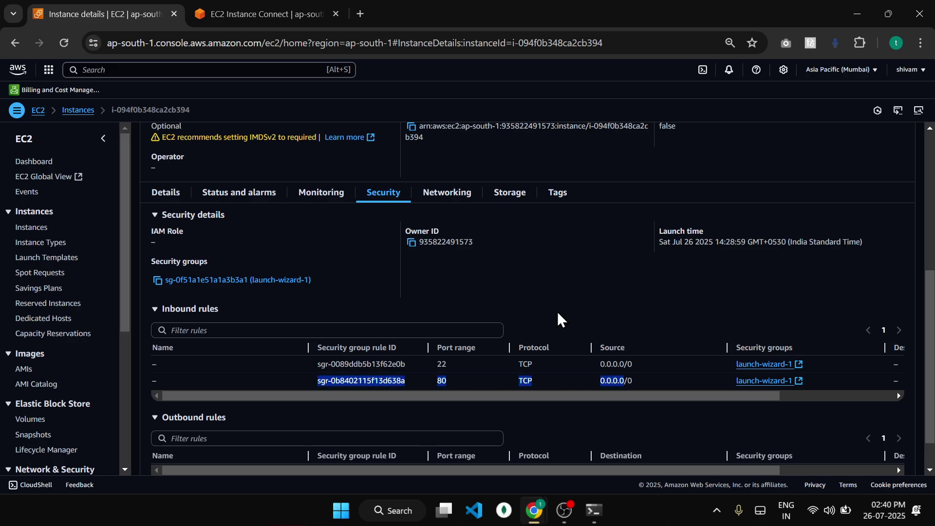
# - Review the inbound and outbound rules of NAT-ec2's launch-wizard-1 security group, including the port 80 rule
pyautogui.scroll(6, 305, 236)
pyautogui.scroll(-5, 305, 236)
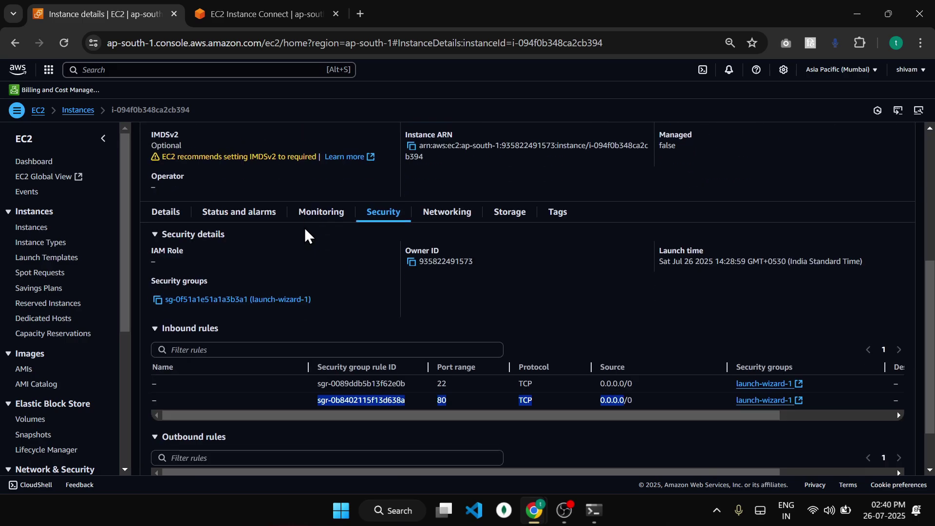
pyautogui.scroll(-2, 305, 229)
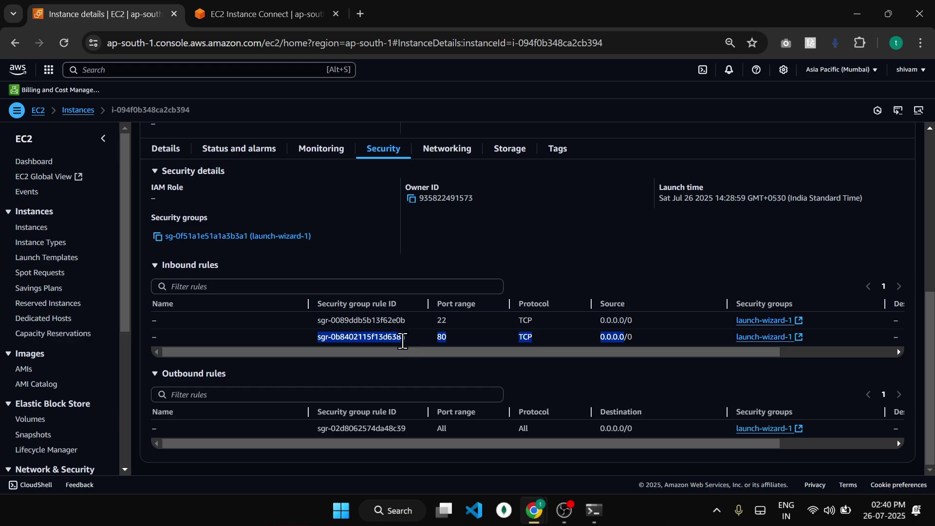
pyautogui.moveTo(448, 343); pyautogui.dragTo(314, 335)
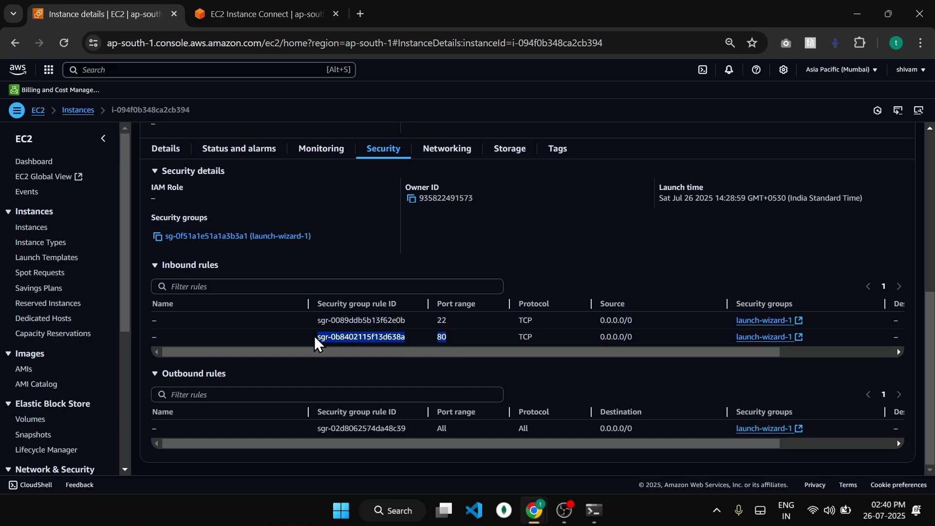
# - Run curl google.com in the private instance's terminal and examine the returned HTML
pyautogui.click(303, 6)
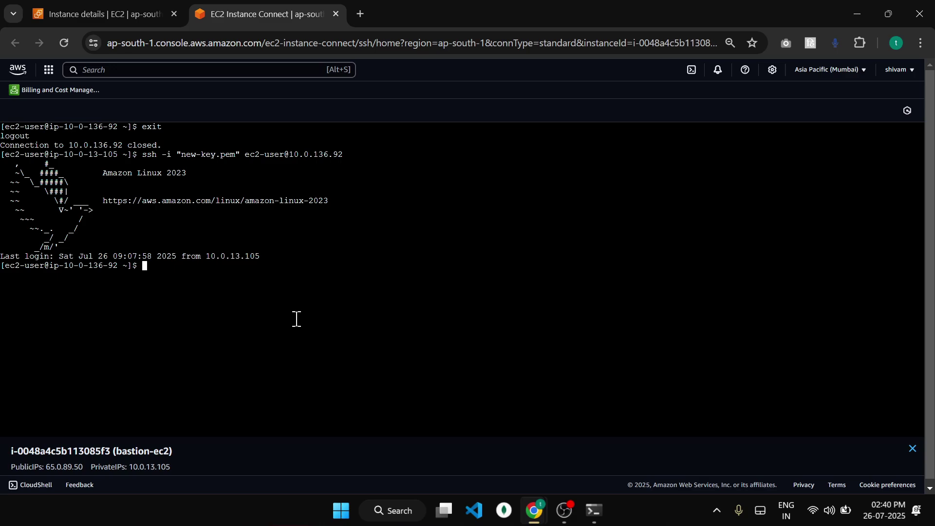
pyautogui.write('curl google.com')
pyautogui.press('Return')
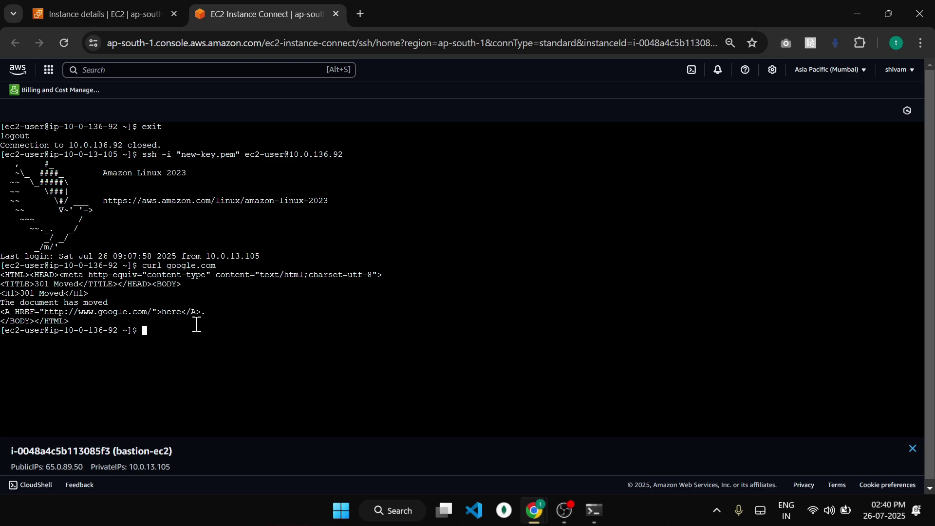
pyautogui.moveTo(195, 322); pyautogui.dragTo(1, 268)
pyautogui.moveTo(185, 330); pyautogui.dragTo(1, 269)
pyautogui.click(191, 308)
pyautogui.press('Up')
pyautogui.press('Up')
pyautogui.press('Down')
pyautogui.press('Left')
pyautogui.press('Left')
pyautogui.press('Left')
pyautogui.press('Left')
pyautogui.press('Left')
pyautogui.press('Left')
pyautogui.press('Left')
pyautogui.press('Left')
pyautogui.press('Left')
pyautogui.press('Left')
pyautogui.write('www.')
pyautogui.press('Return')
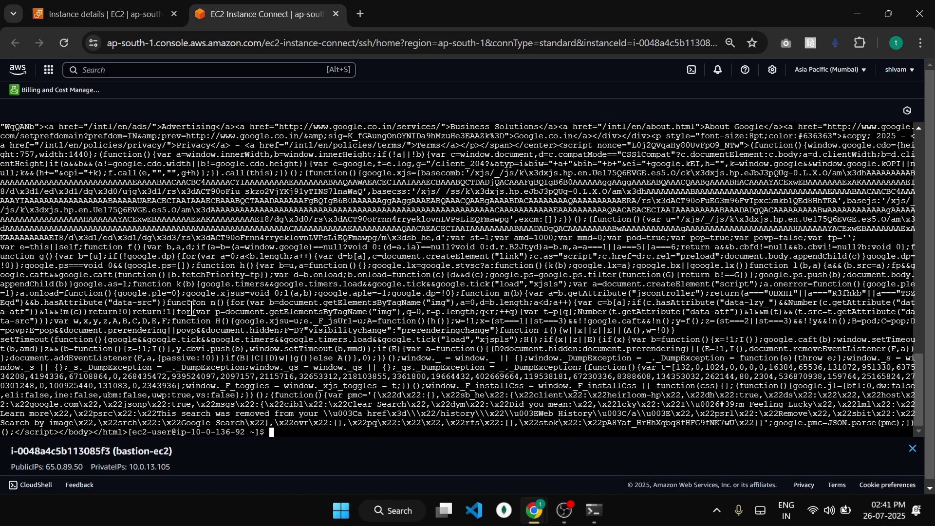
# - Clear the private instance's terminal and run sudo yum update -y
pyautogui.write('clear')
pyautogui.press('Return')
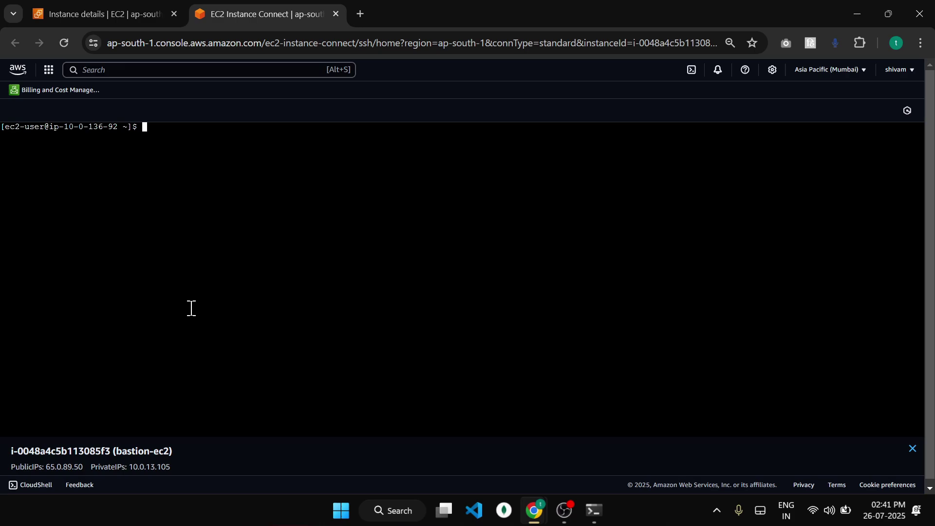
pyautogui.write('sudo yum update -y')
pyautogui.press('Return')
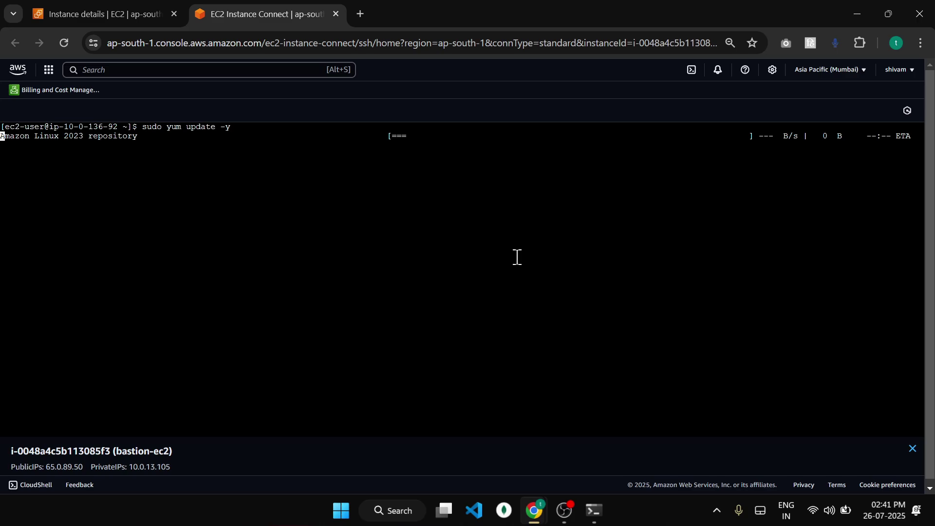
# - Interrupt the running package update and start sudo yum update -y again
pyautogui.hotkey('ctrl', 'c')
pyautogui.hotkey('ctrl', 'c')
pyautogui.hotkey('ctrl', 'c')
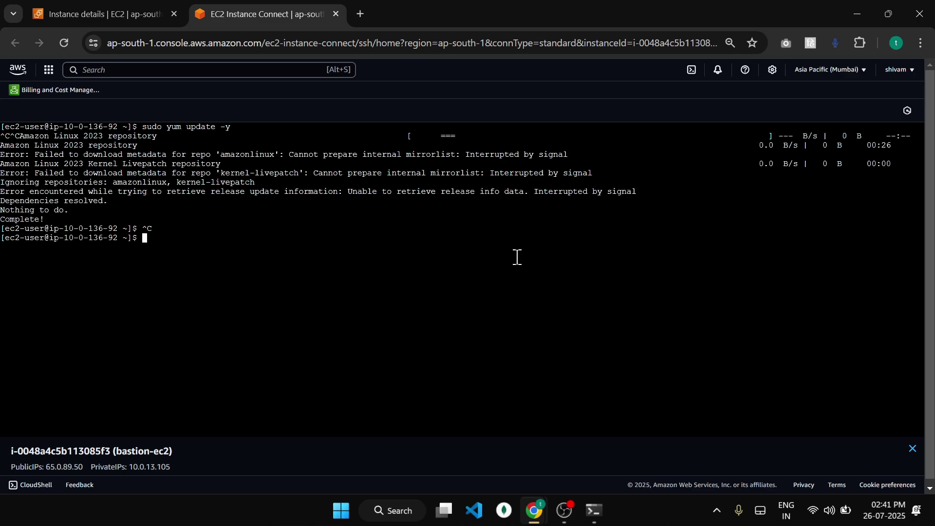
pyautogui.press('Up')
pyautogui.press('Return')
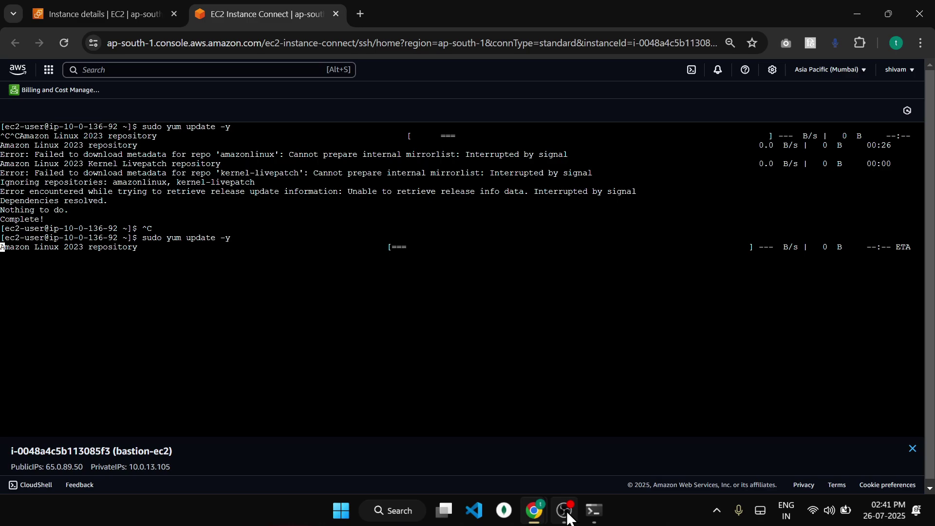
pyautogui.moveTo(570, 519)
pyautogui.click(580, 444)
pyautogui.click(865, 232)
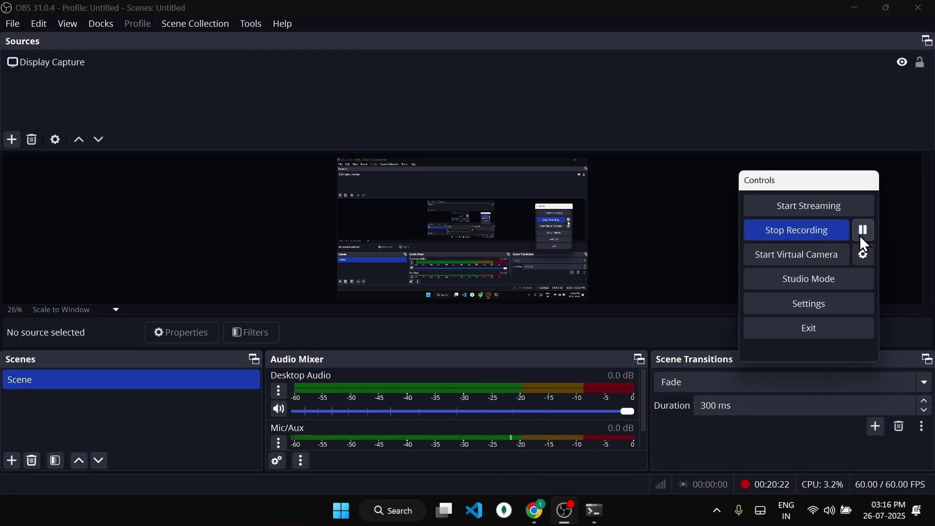
pyautogui.moveTo(536, 511)
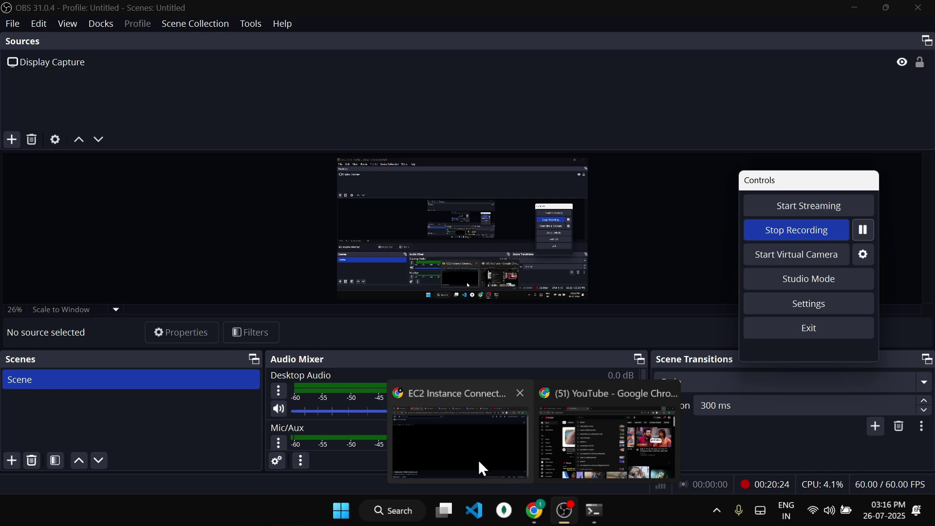
pyautogui.click(481, 468)
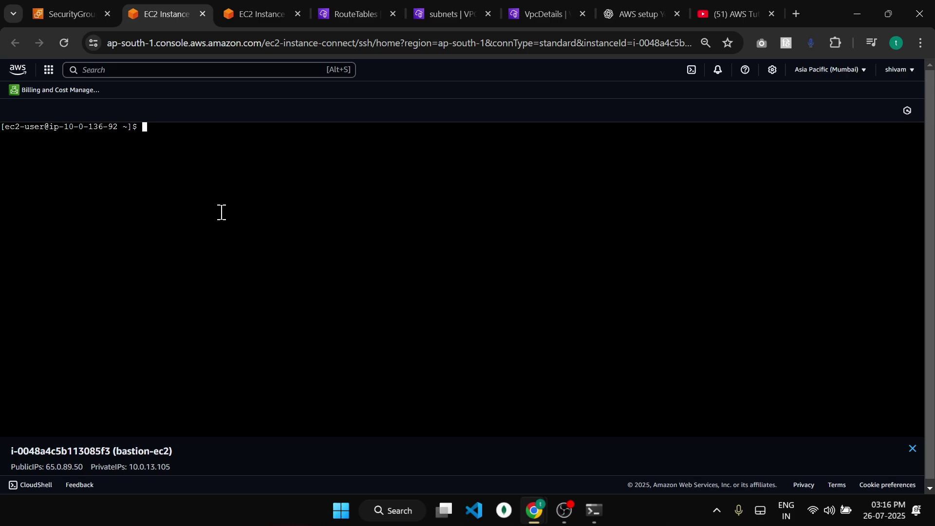
pyautogui.write('exit')
pyautogui.press('Return')
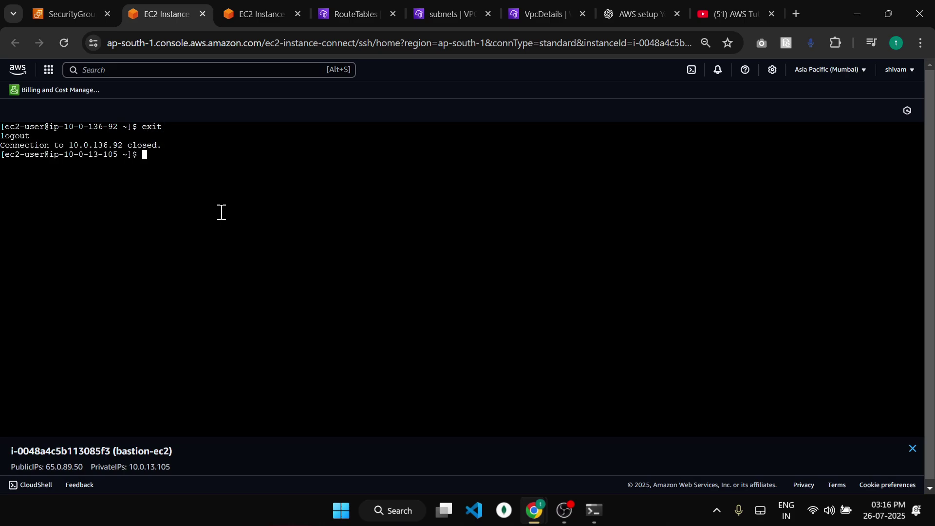
pyautogui.press('Up')
pyautogui.press('Return')
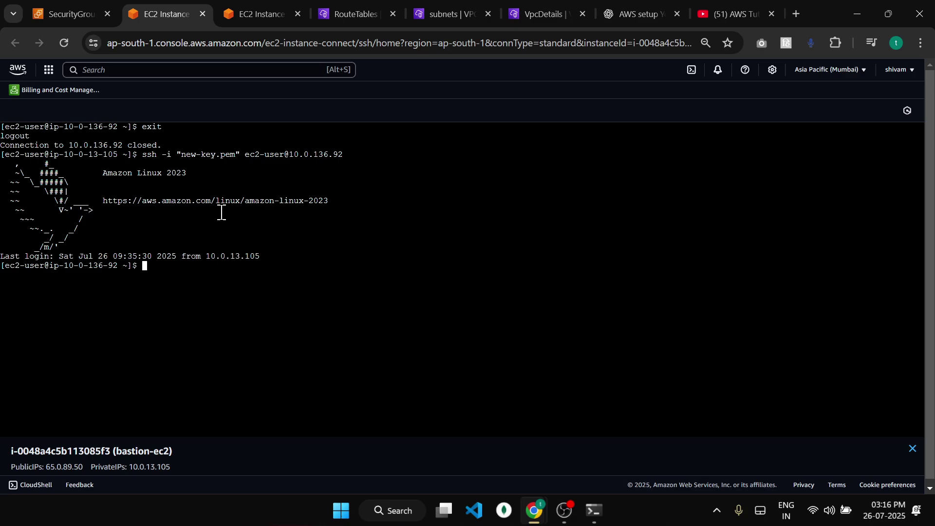
# - Examine the launch-wizard-1 security group's inbound rules, especially the type, protocol and port range of the All traffic rule
pyautogui.click(42, 7)
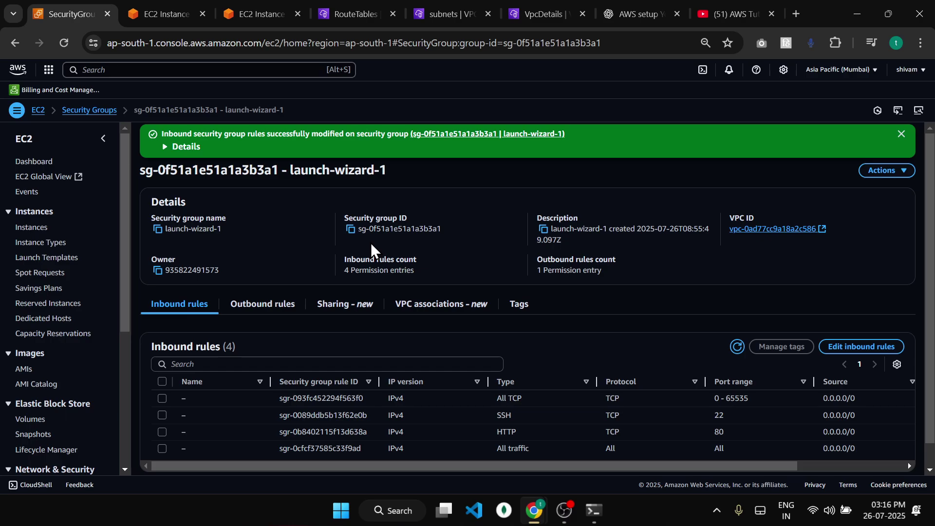
pyautogui.moveTo(222, 347); pyautogui.dragTo(137, 351)
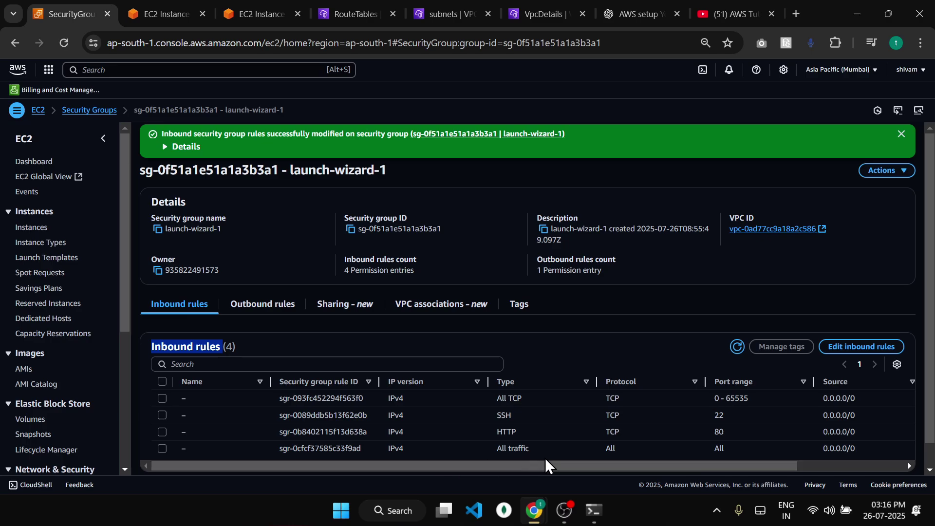
pyautogui.moveTo(727, 450); pyautogui.dragTo(477, 463)
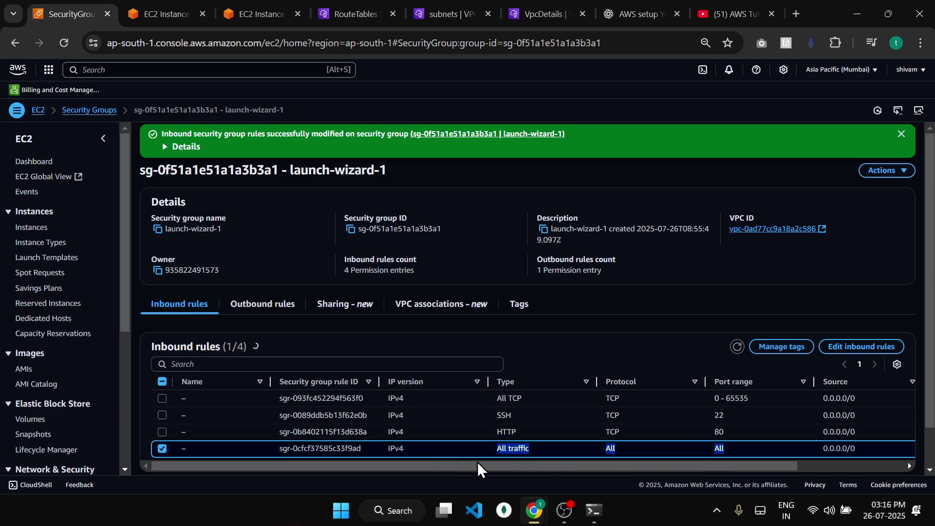
pyautogui.click(572, 453)
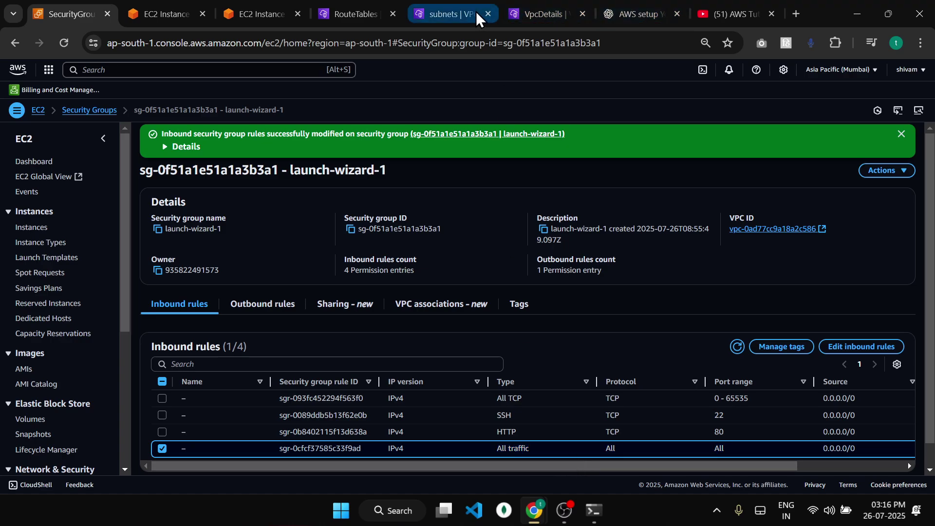
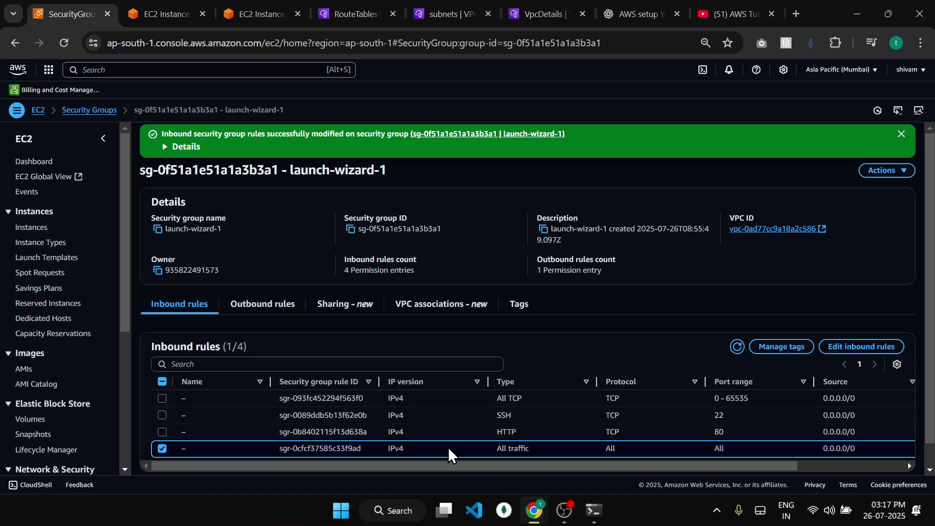
pyautogui.moveTo(440, 448); pyautogui.dragTo(572, 448)
pyautogui.click(454, 449)
pyautogui.moveTo(454, 449); pyautogui.dragTo(730, 450)
pyautogui.click(579, 448)
pyautogui.click(551, 446)
pyautogui.moveTo(439, 453); pyautogui.dragTo(681, 457)
pyautogui.click(739, 454)
pyautogui.moveTo(619, 453); pyautogui.dragTo(434, 454)
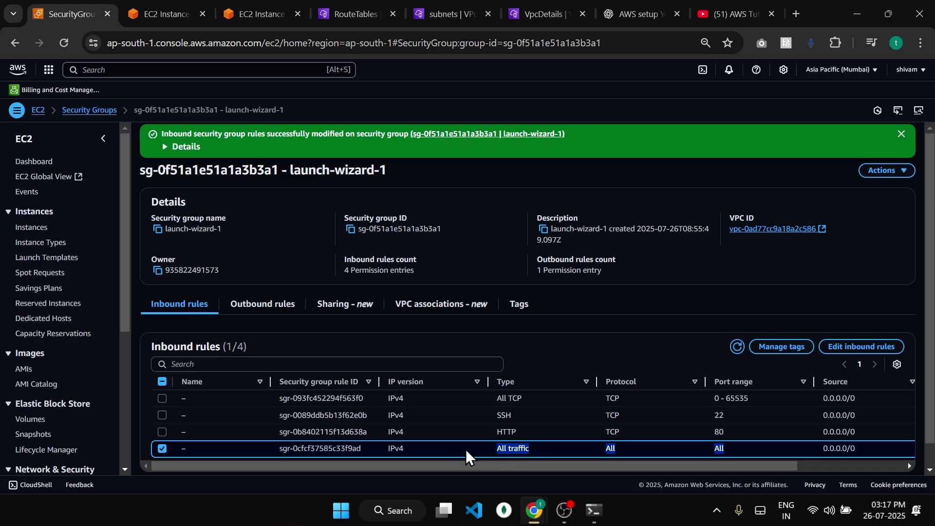
pyautogui.moveTo(445, 446); pyautogui.dragTo(597, 449)
pyautogui.click(584, 448)
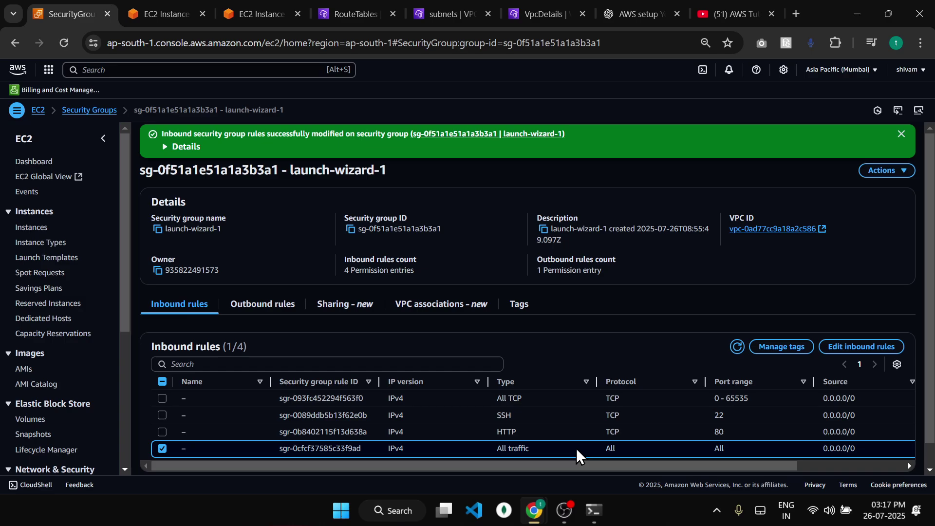
pyautogui.moveTo(563, 449); pyautogui.dragTo(736, 445)
pyautogui.click(741, 451)
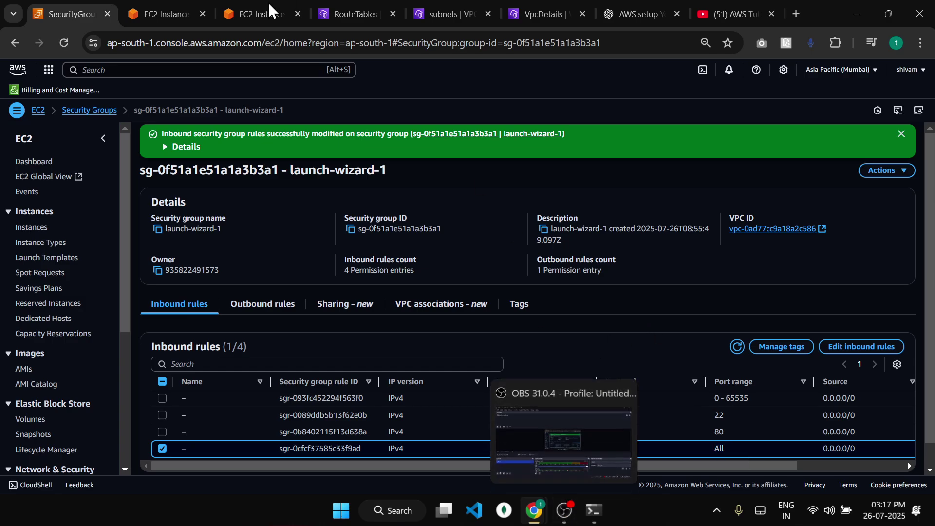
# - Install nginx on the private instance with sudo yum install nginx, answering yes to the confirmation
pyautogui.click(136, 12)
pyautogui.write('sudo yum install nginx')
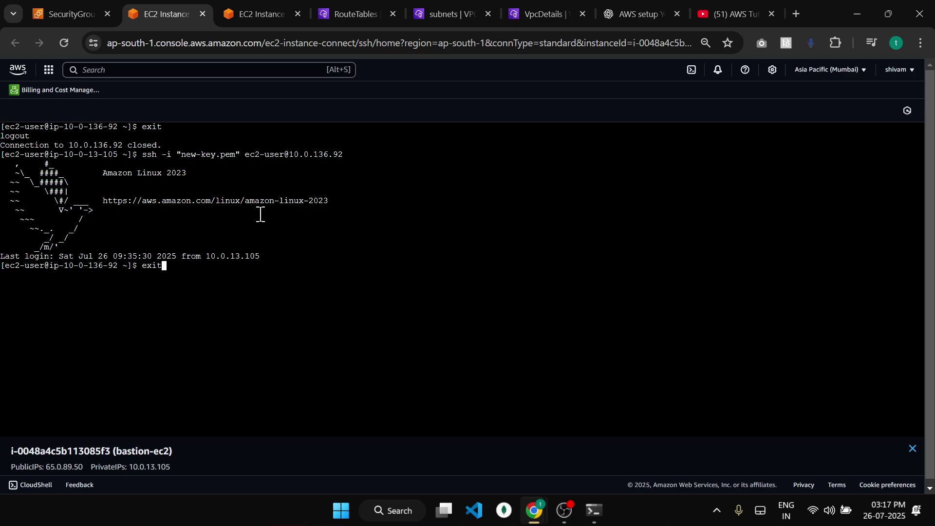
pyautogui.press('Return')
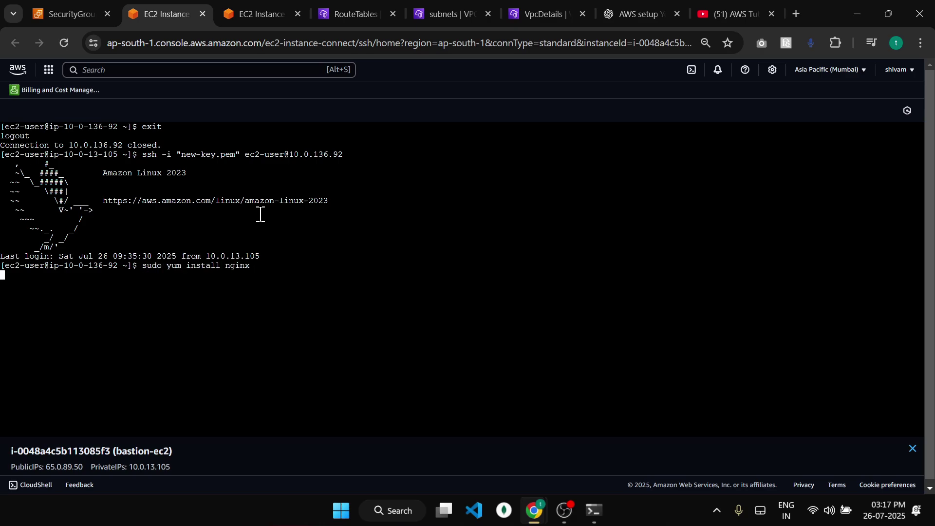
pyautogui.write('yers')
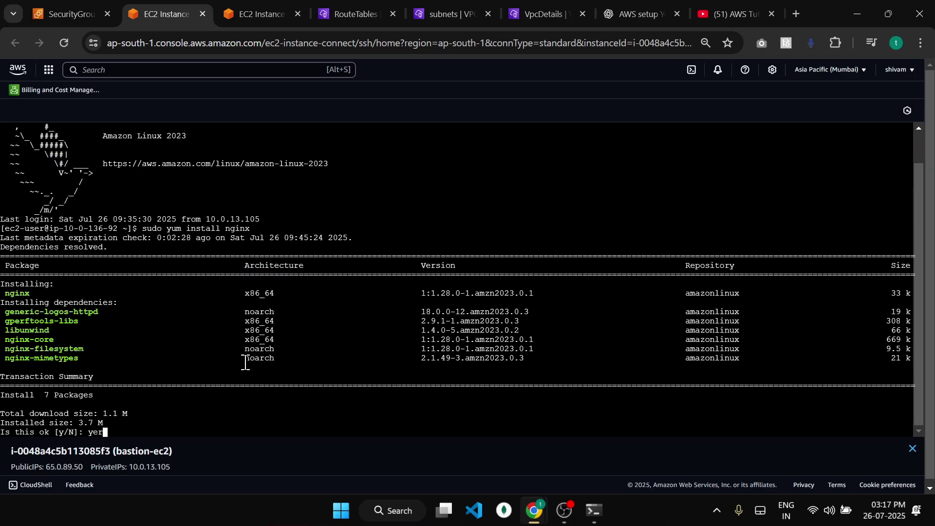
pyautogui.press('BackSpace')
pyautogui.press('BackSpace')
pyautogui.write('s')
pyautogui.press('Return')
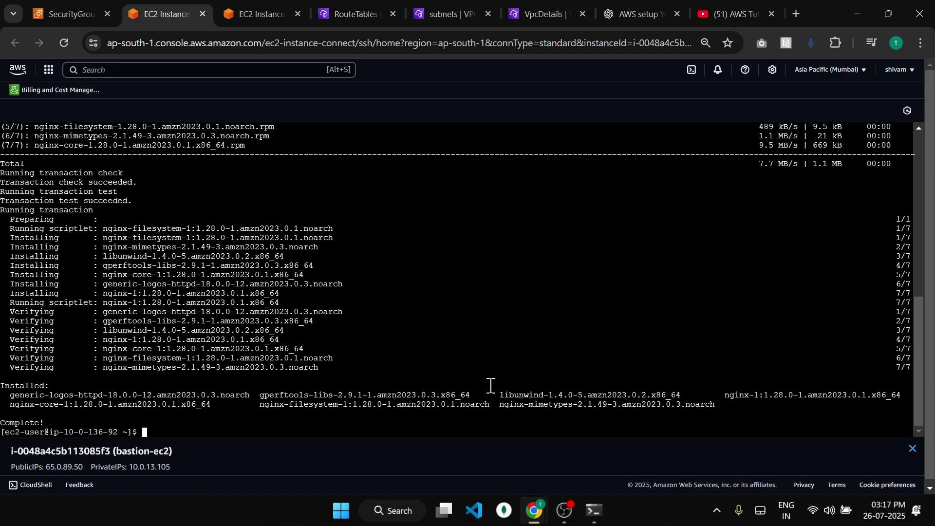
pyautogui.moveTo(568, 509)
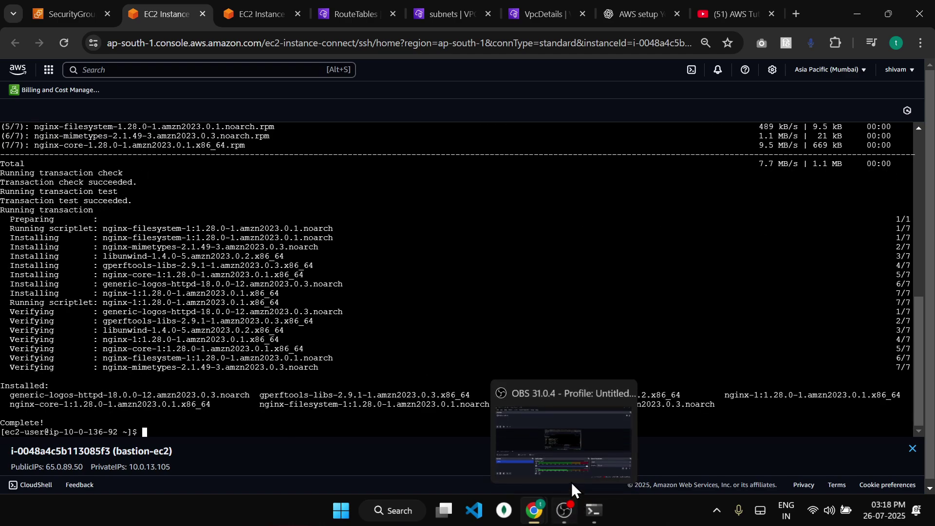